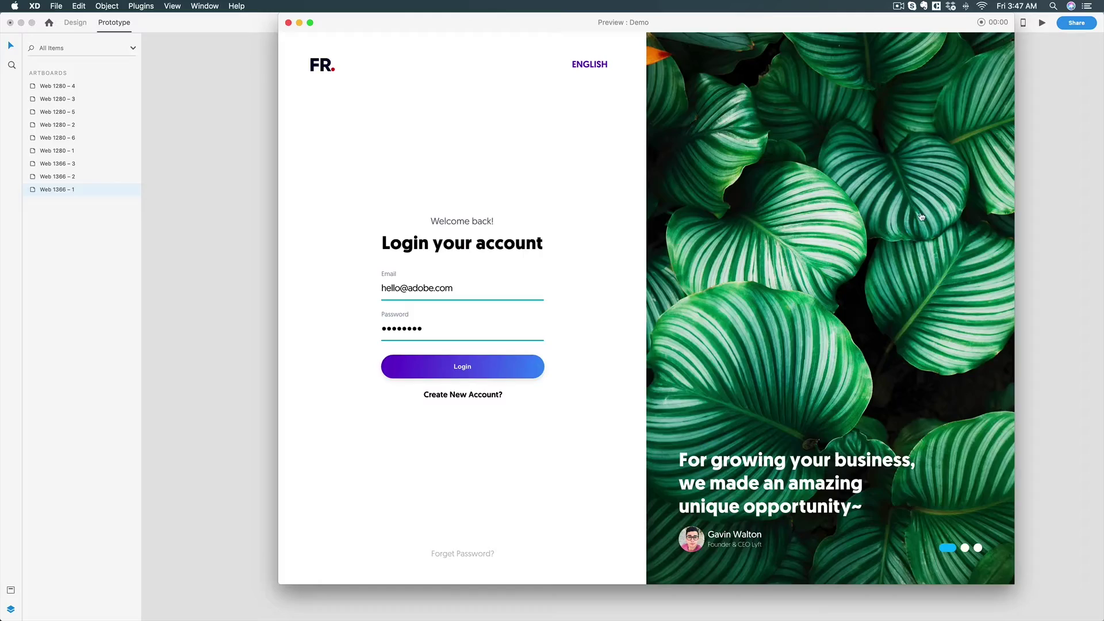
Swipe the photo carousel of the login page prototype to preview its slide animation.
drag(940, 213, 727, 193)
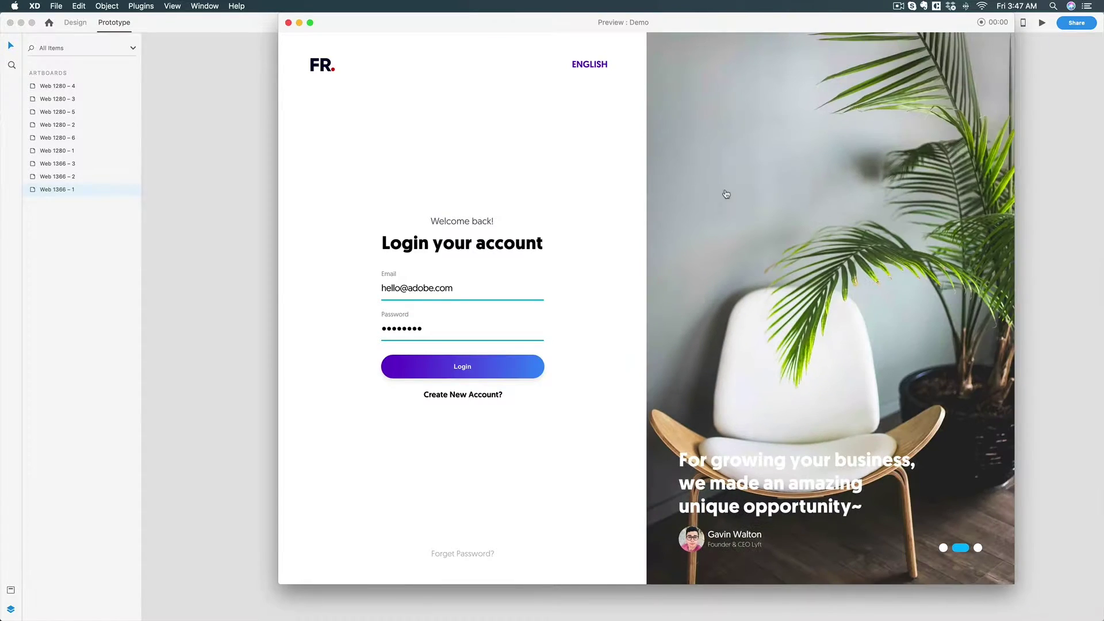
click(892, 235)
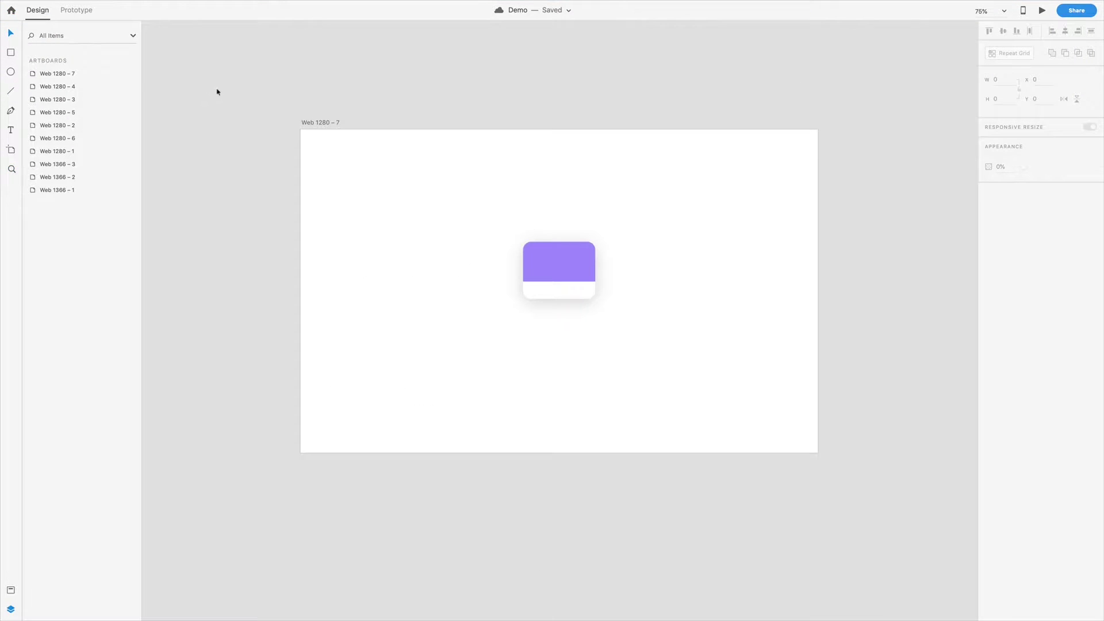
Duplicate the Web 1280 – 7 artboard and enlarge the purple card on the copy from its centre to about 464 × 367.
key(ctrl+a)
key(ctrl+d)
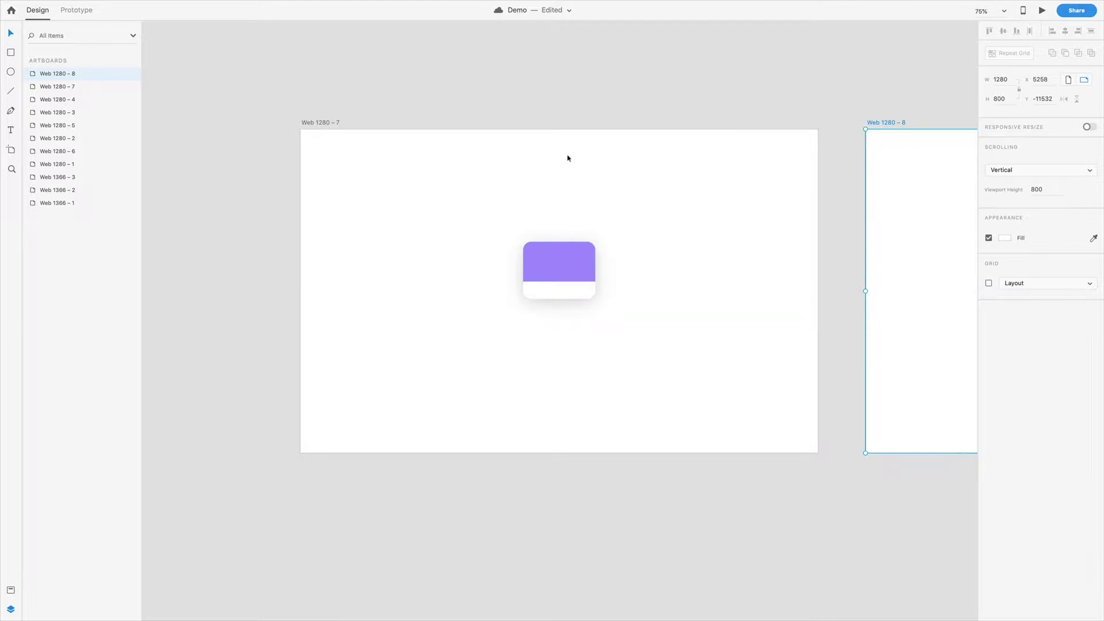
scroll(567, 156, right, 10)
key(Left)
key(Return)
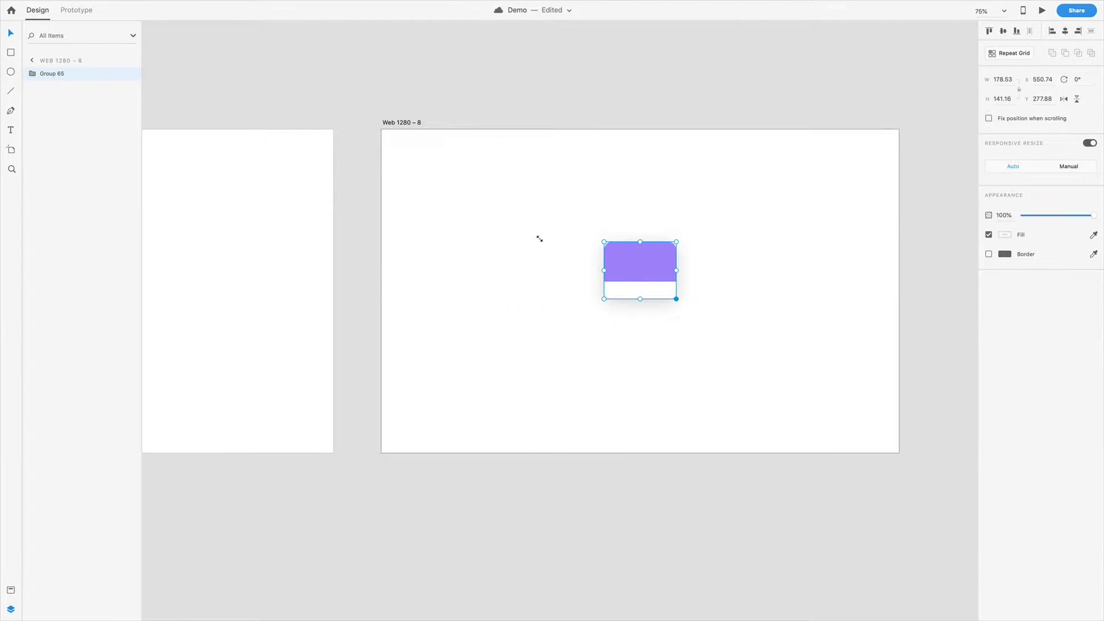
drag(540, 239, 592, 281)
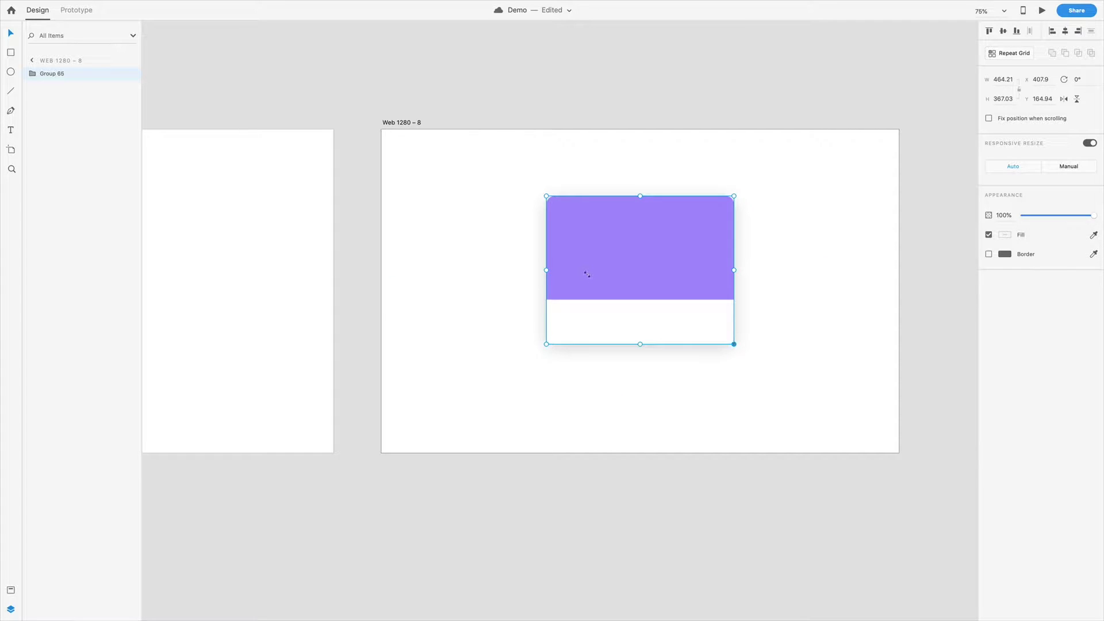
Link the small card on Web 1280 – 7 to Web 1280 – 8 with a tap-triggered Auto-Animate action and preview the transition.
click(59, 11)
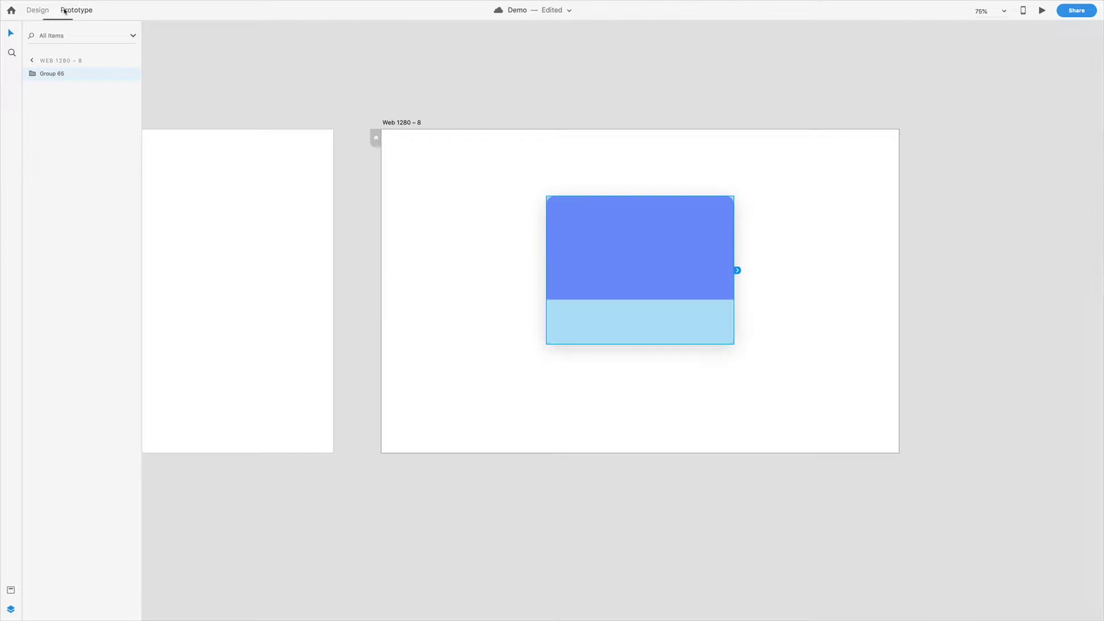
scroll(242, 90, left, 10)
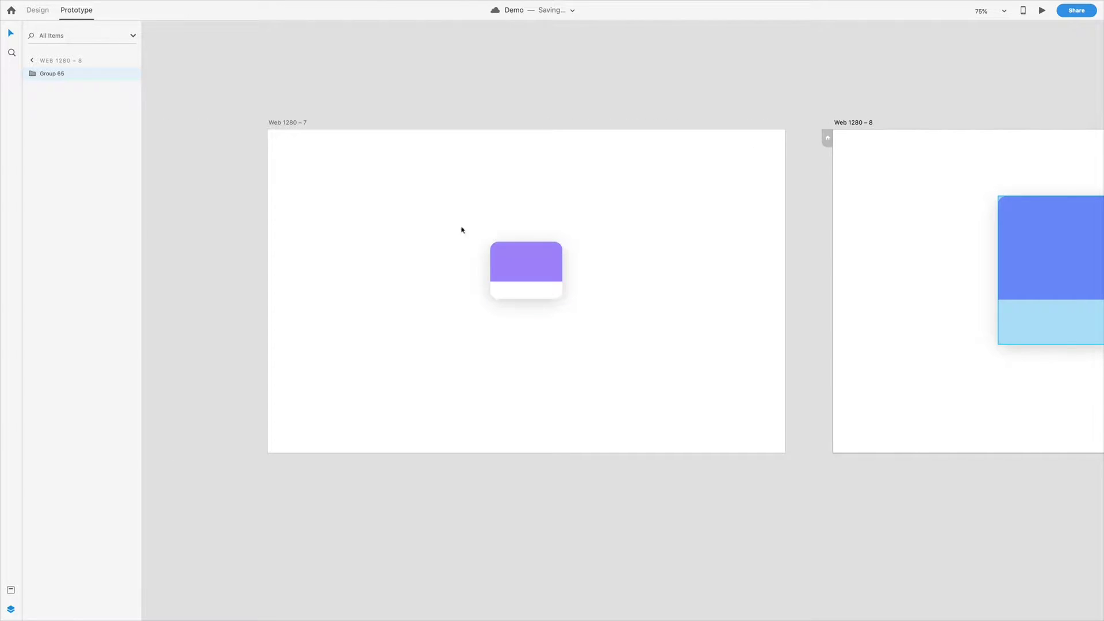
key(Tab)
drag(566, 270, 860, 259)
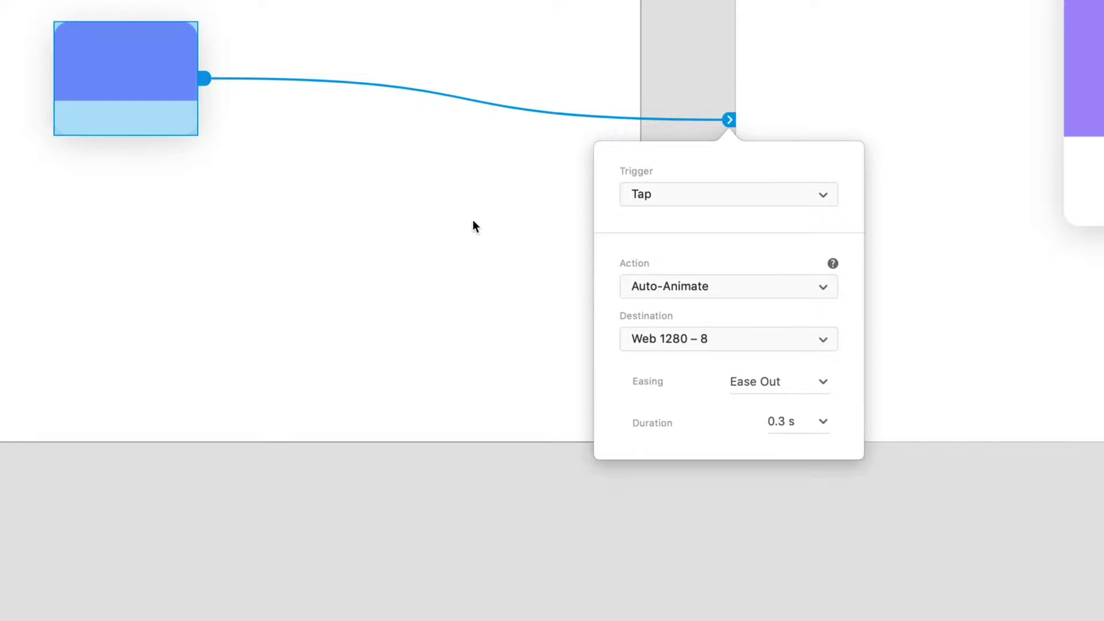
key(super+Return)
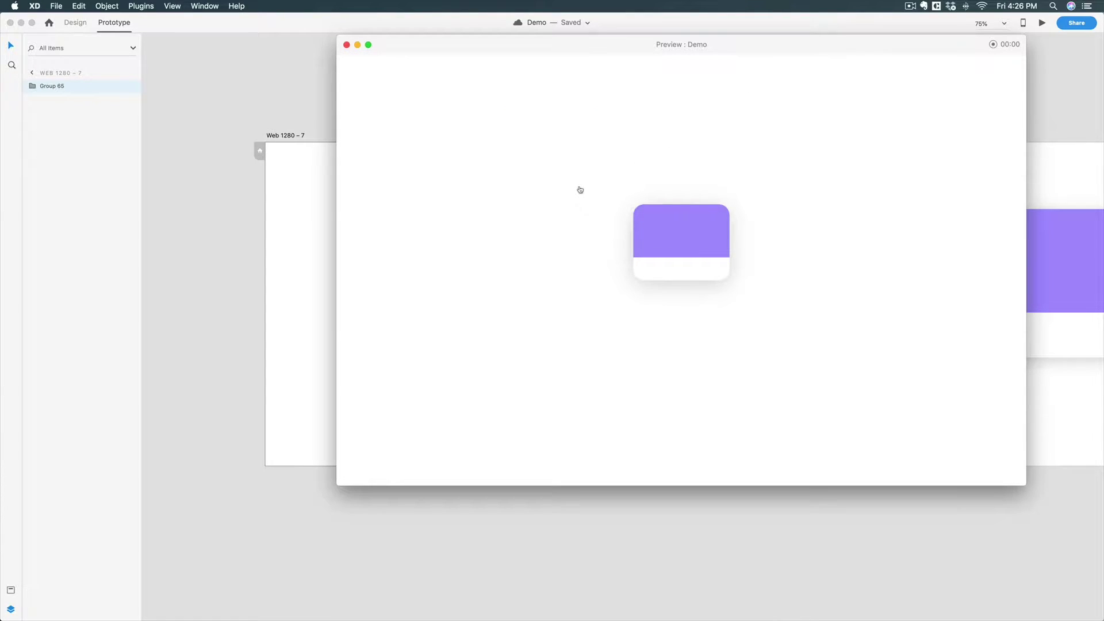
click(580, 190)
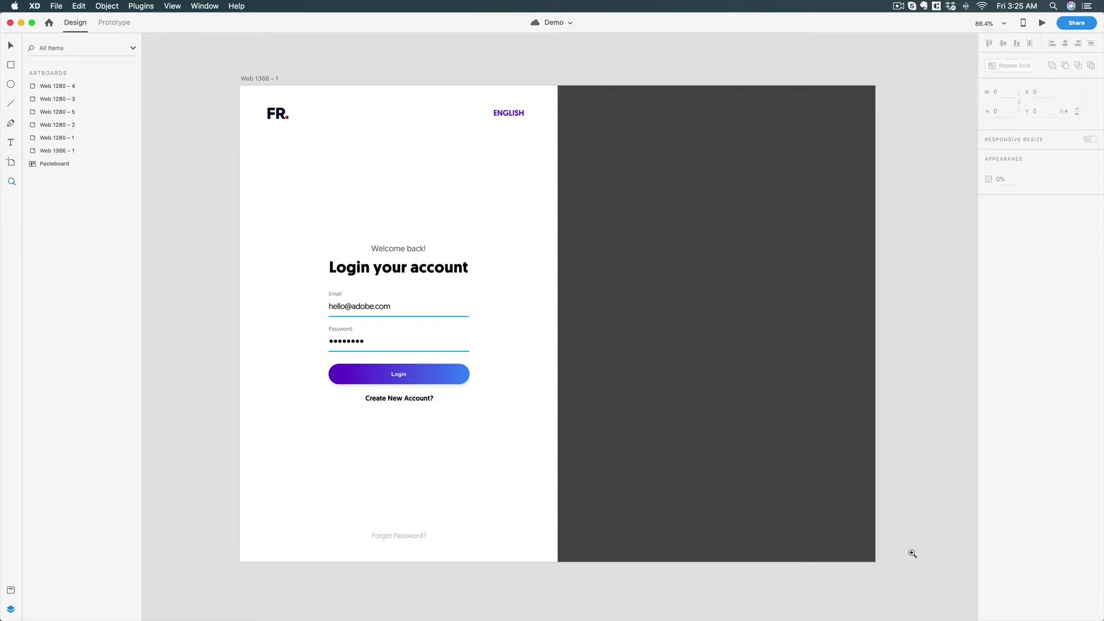
In Prototype mode, place a duplicate of the Simple Animation artboard Web 1280 – 1 beside the original.
key(v)
scroll(885, 544, up, 10)
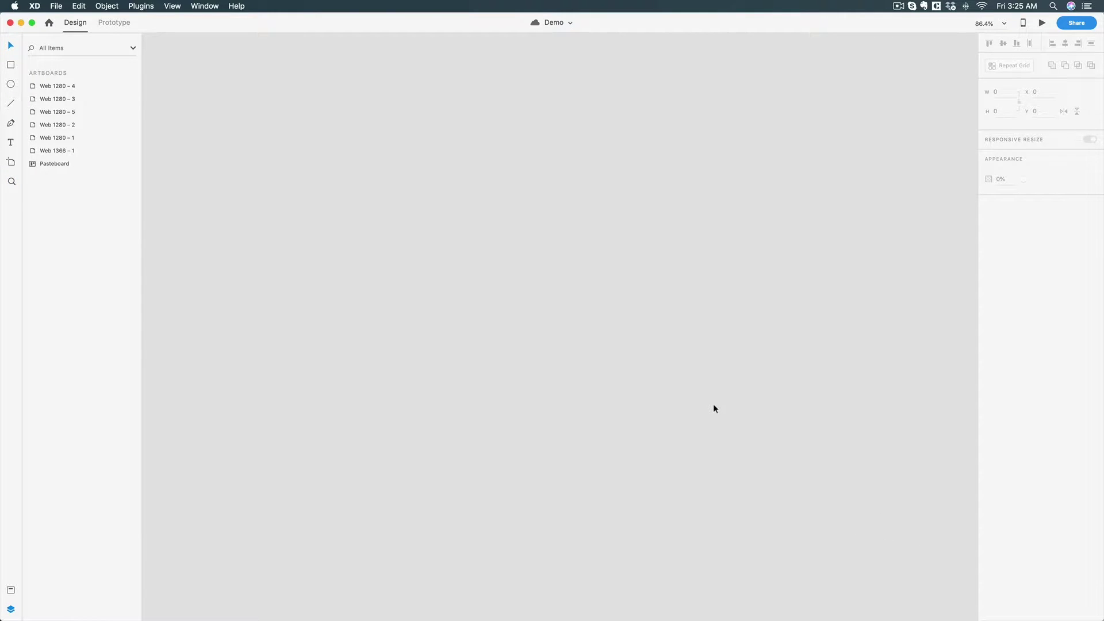
scroll(713, 404, up, 15)
scroll(713, 403, right, 5)
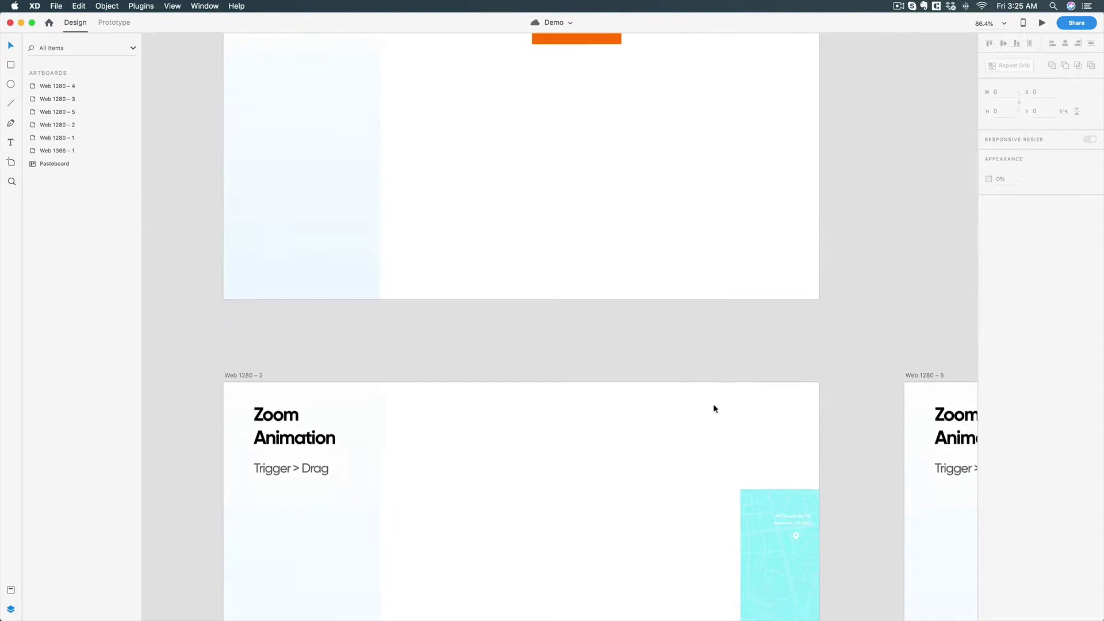
scroll(713, 404, up, 5)
scroll(713, 404, left, 3)
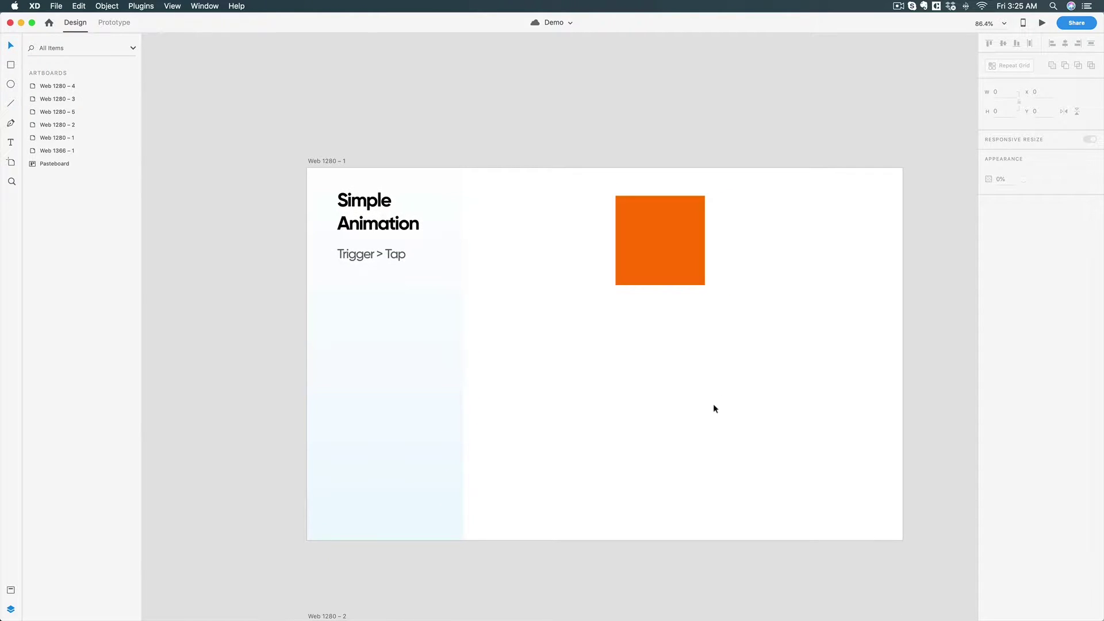
drag(708, 431, 683, 368)
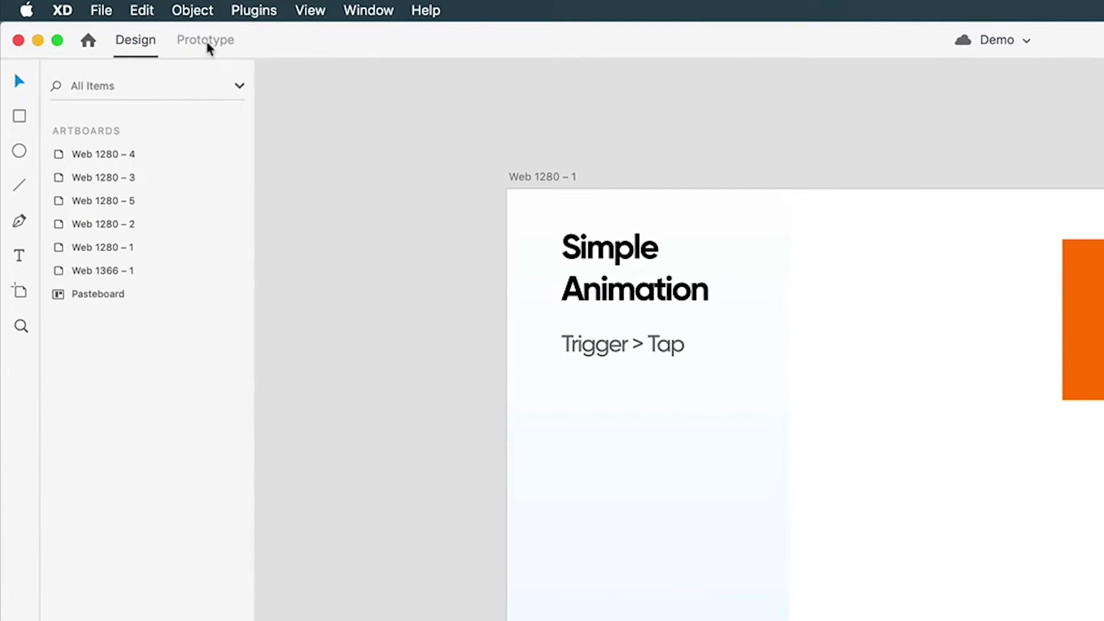
click(209, 40)
drag(537, 141, 487, 185)
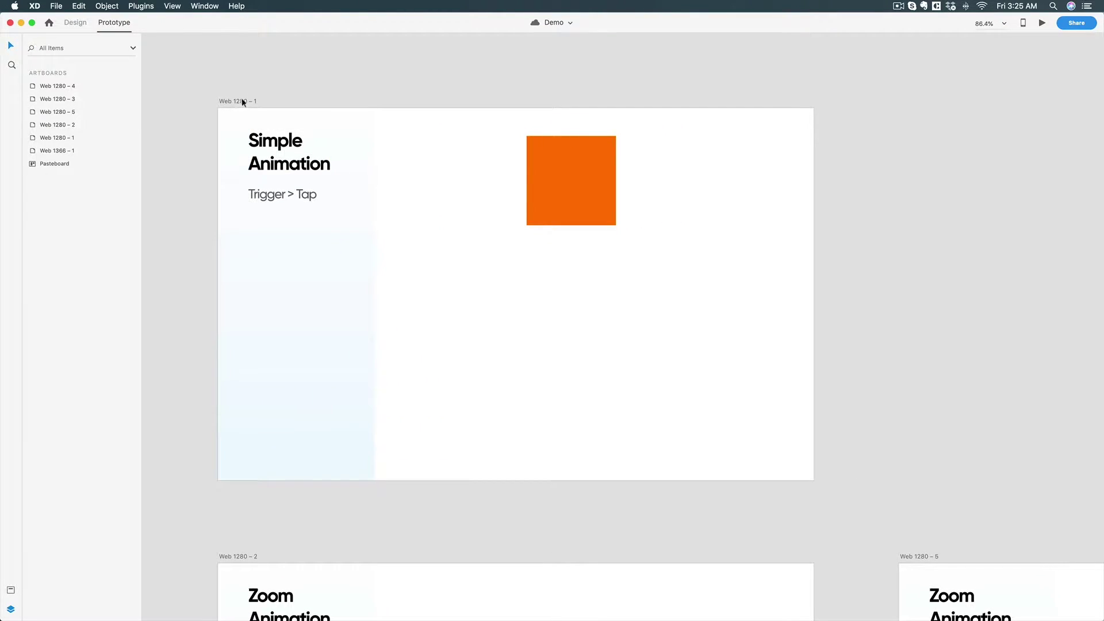
drag(242, 99, 883, 102)
scroll(532, 138, right, 5)
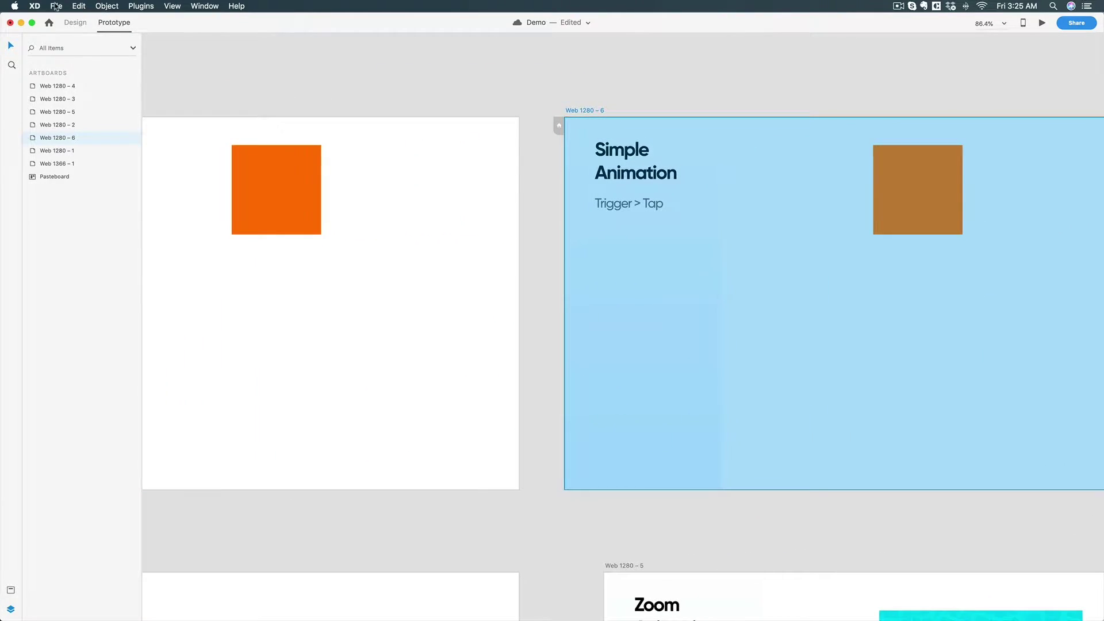
In Design mode, move the orange square on the duplicated artboard straight down to Y 450, keeping X at 663.
click(66, 22)
scroll(589, 311, right, 5)
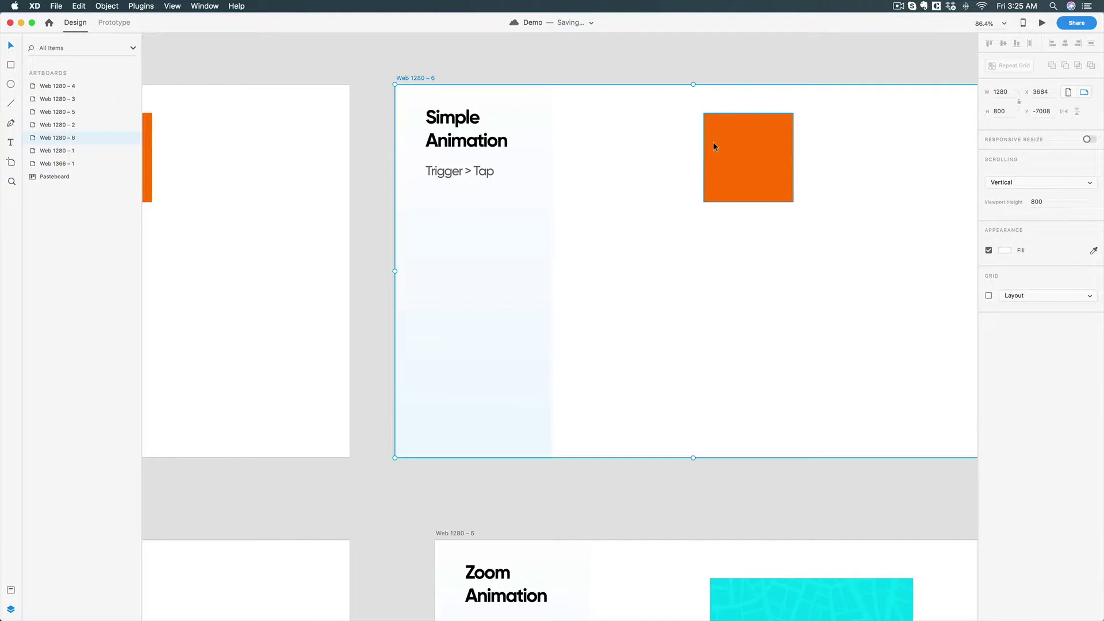
click(752, 141)
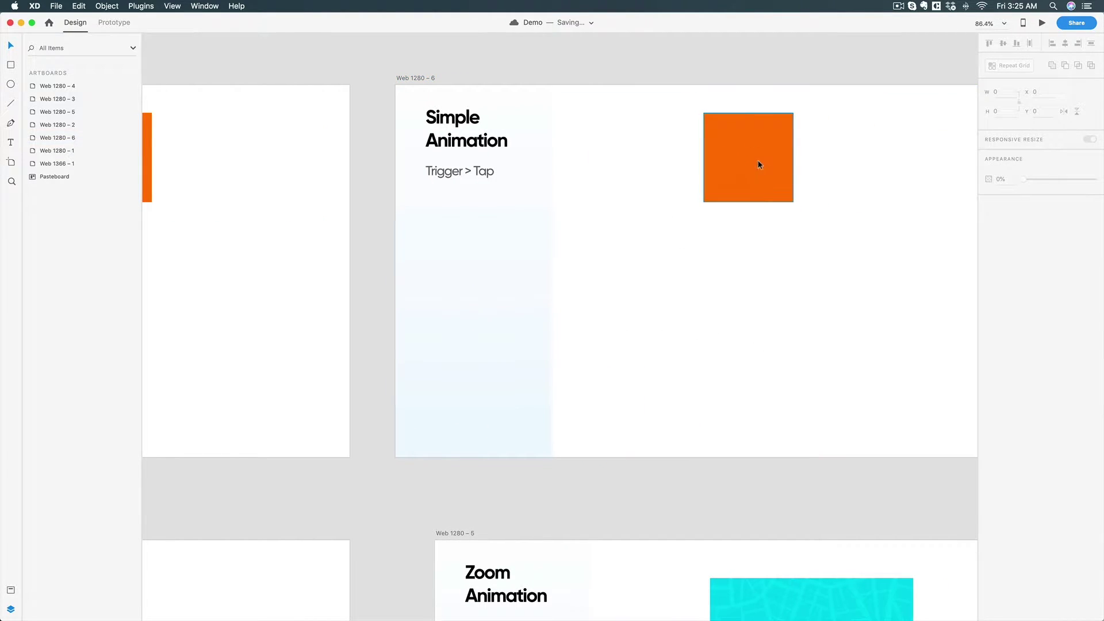
drag(758, 163, 771, 337)
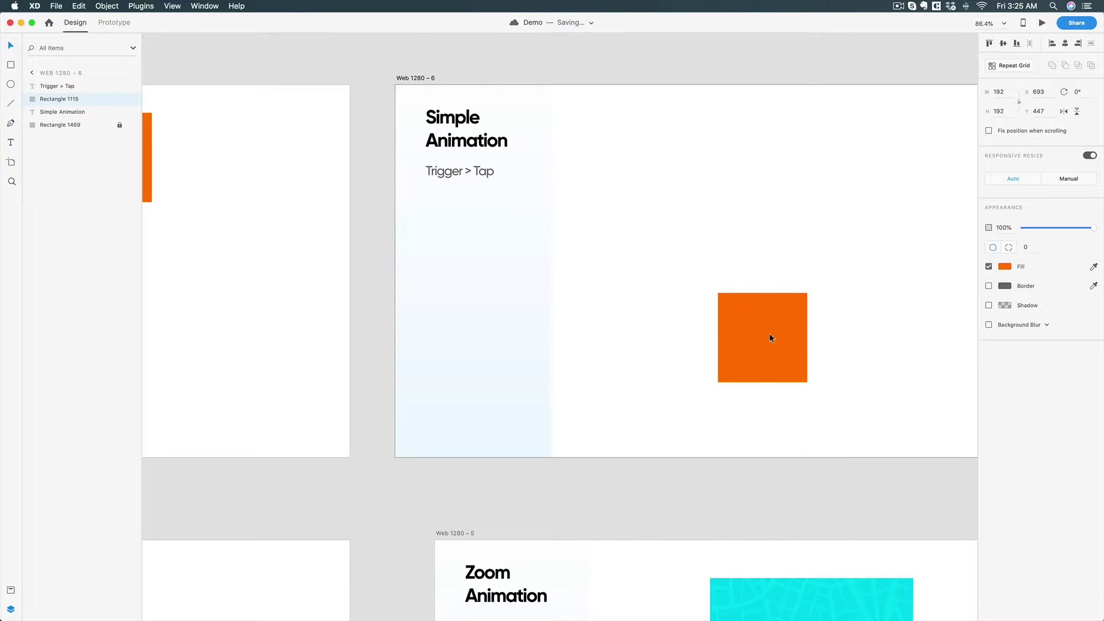
key(super+z)
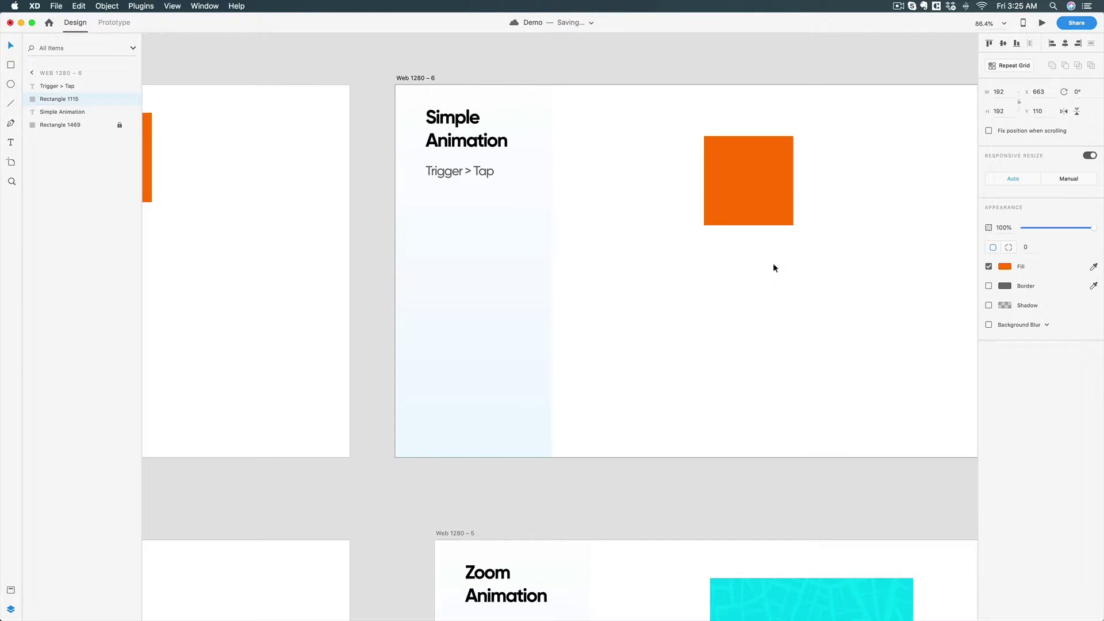
key(shift+Down)
key(shift+Down)
key(shift+Down)
key(shift+Down)
key(shift+Down)
key(shift+Down)
key(shift+Down)
key(shift+Down)
key(shift+Down)
key(shift+Down)
key(shift+Down)
key(shift+Down)
key(shift+Down)
key(shift+Down)
key(shift+Down)
key(shift+Down)
key(shift+Down)
key(shift+Down)
key(shift+Down)
key(shift+Down)
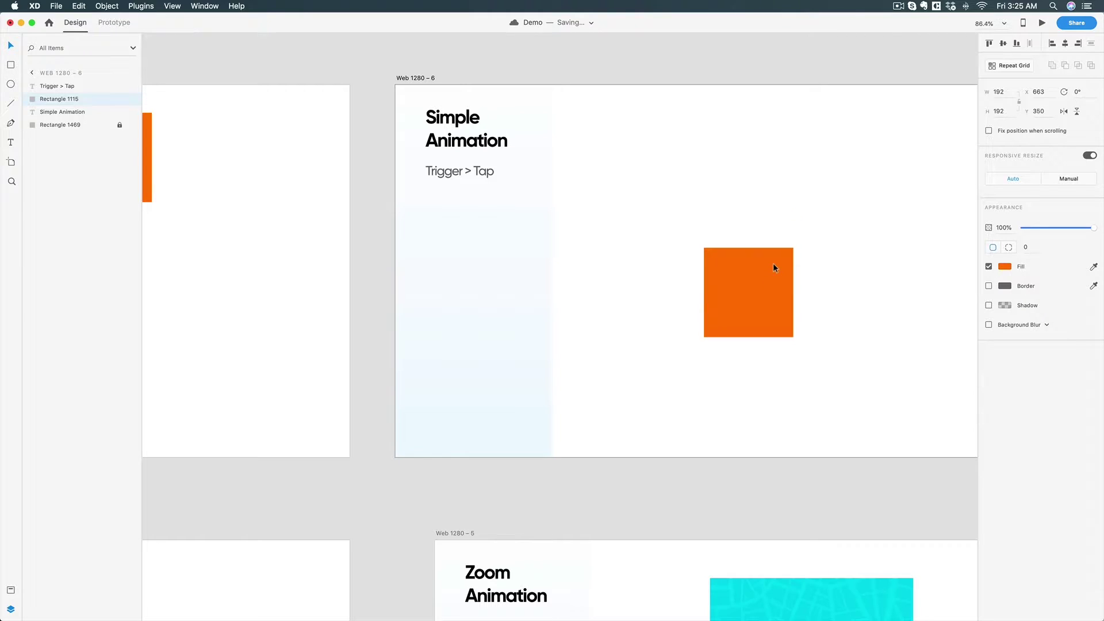
key(shift+Down)
key(shift+Down)
key(shift+Down)
key(shift+Down)
key(shift+Down)
key(shift+Down)
key(shift+Down)
key(shift+Down)
key(shift+Down)
key(shift+Down)
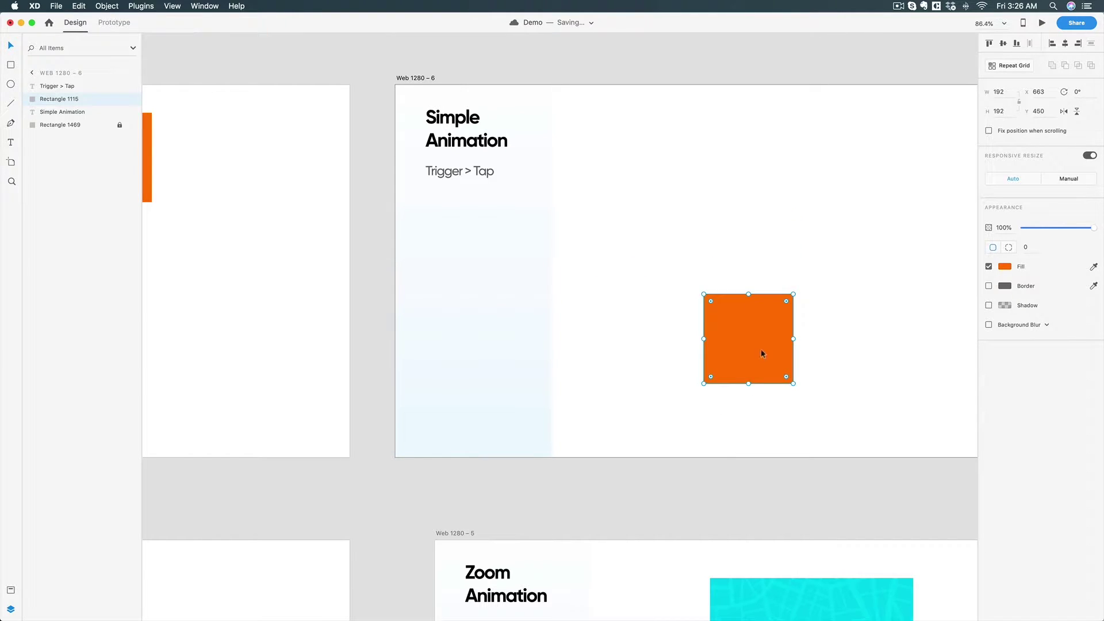
Round the moved square's corners to a radius of 96 to form a circle and fill it with blue #009DFF.
drag(711, 301, 748, 338)
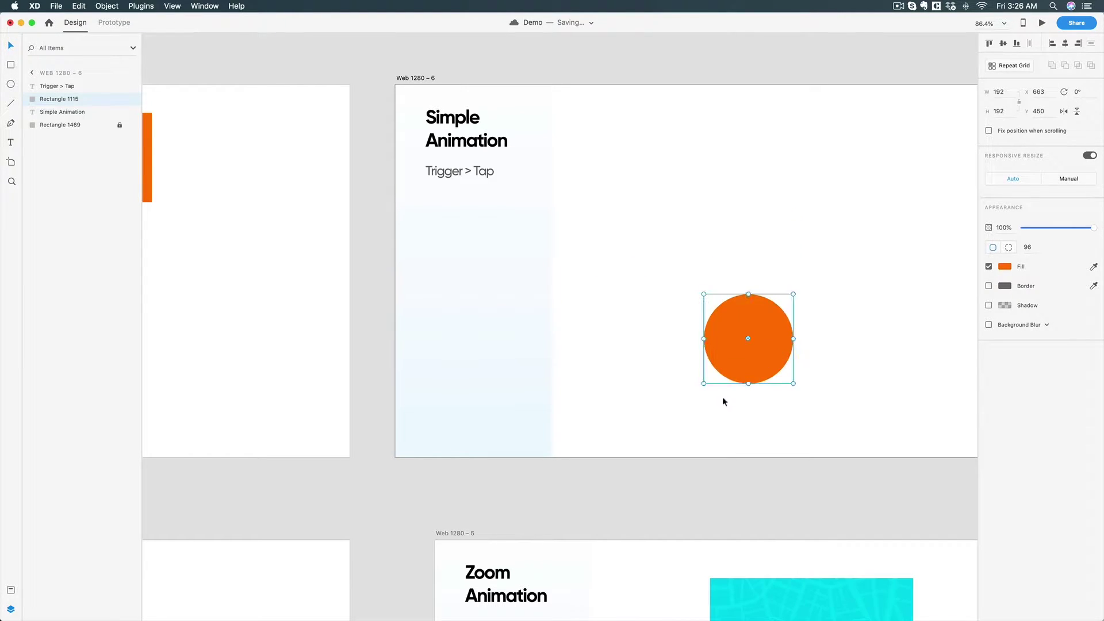
click(1005, 267)
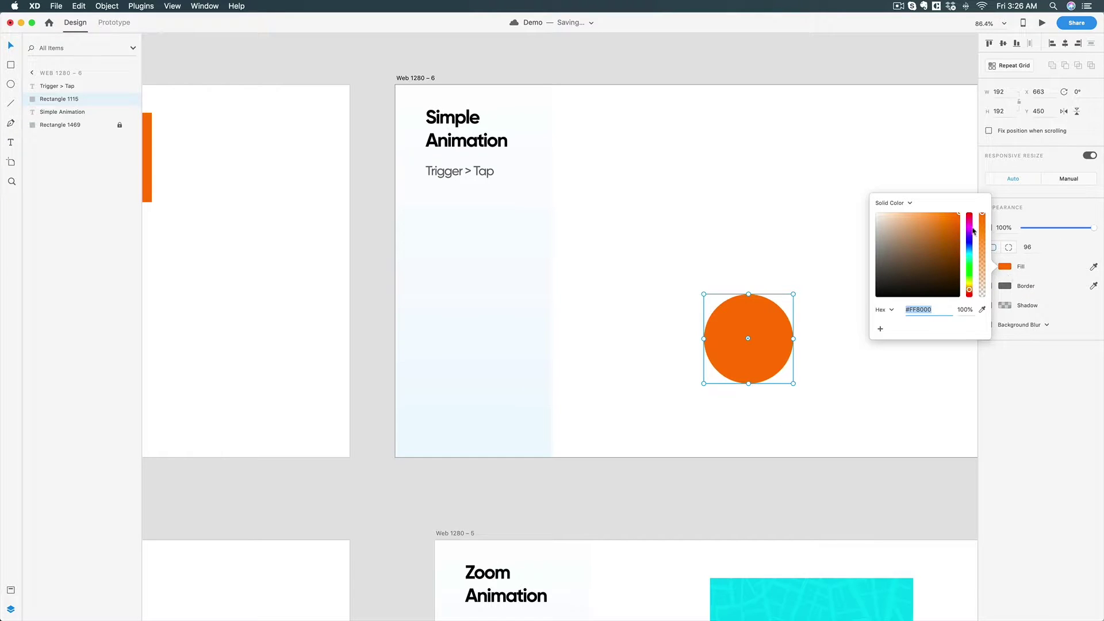
click(971, 251)
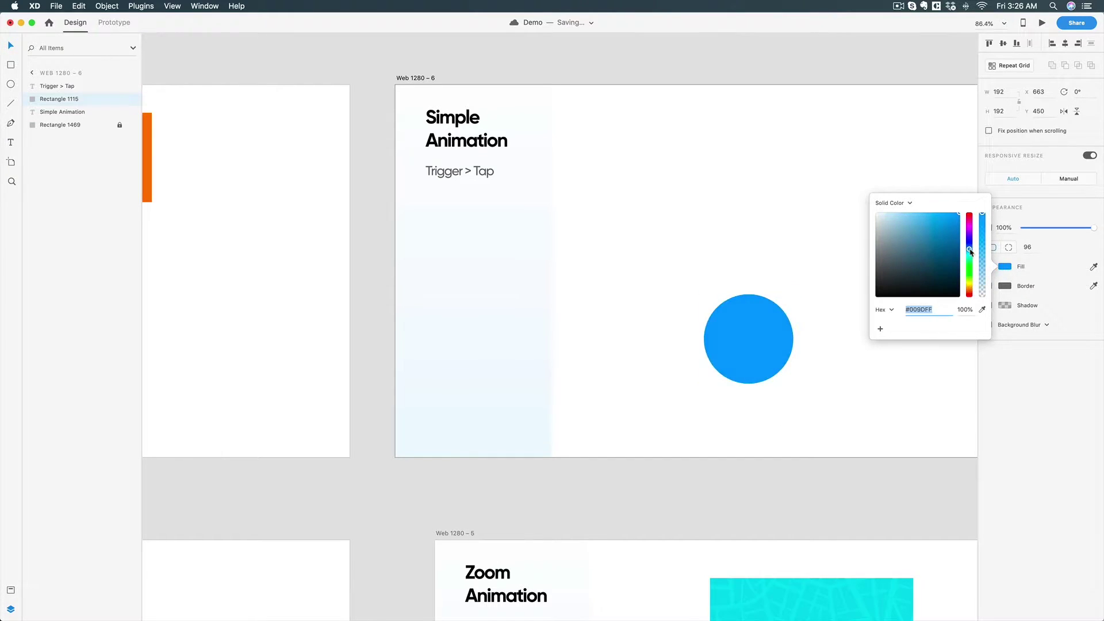
click(600, 65)
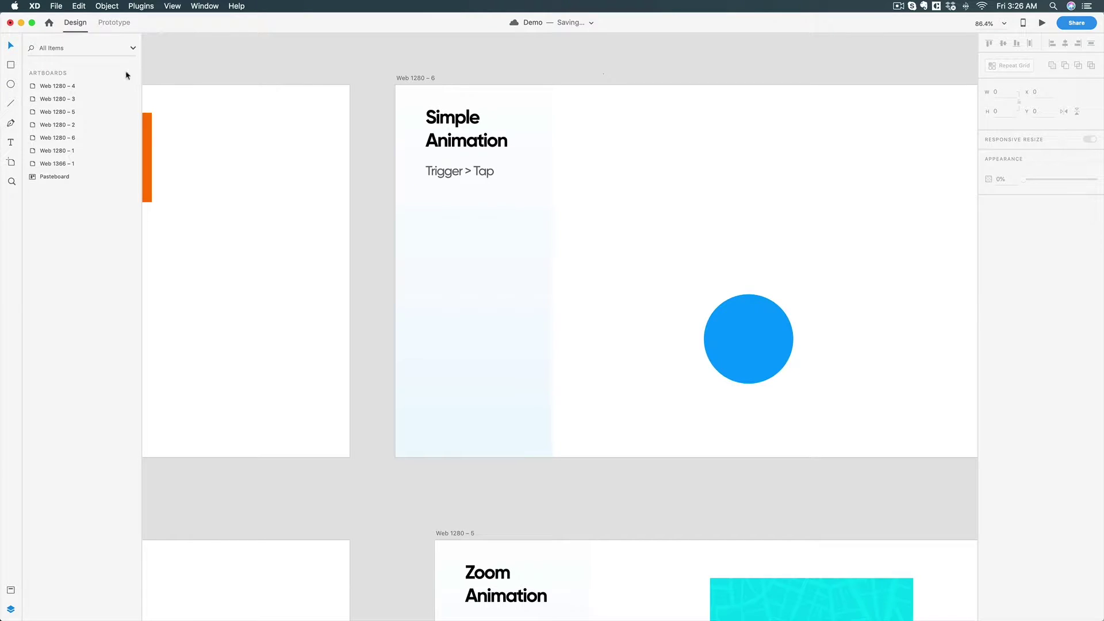
In Prototype mode, connect the orange square on Web 1280 – 1 to the Web 1280 – 6 artboard.
click(117, 23)
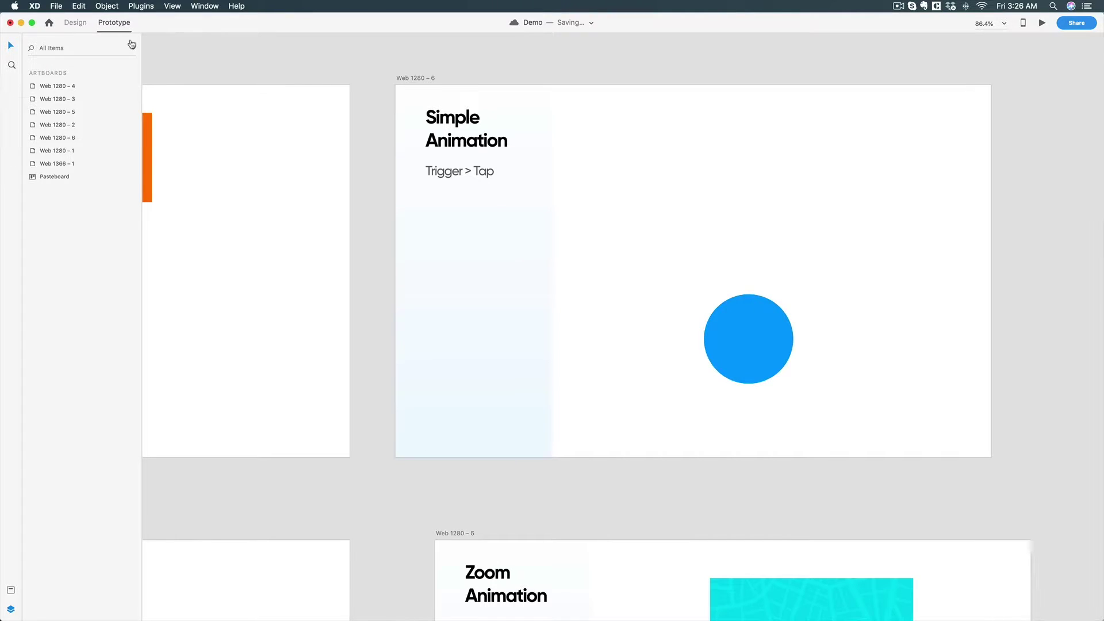
scroll(273, 124, left, 10)
click(408, 156)
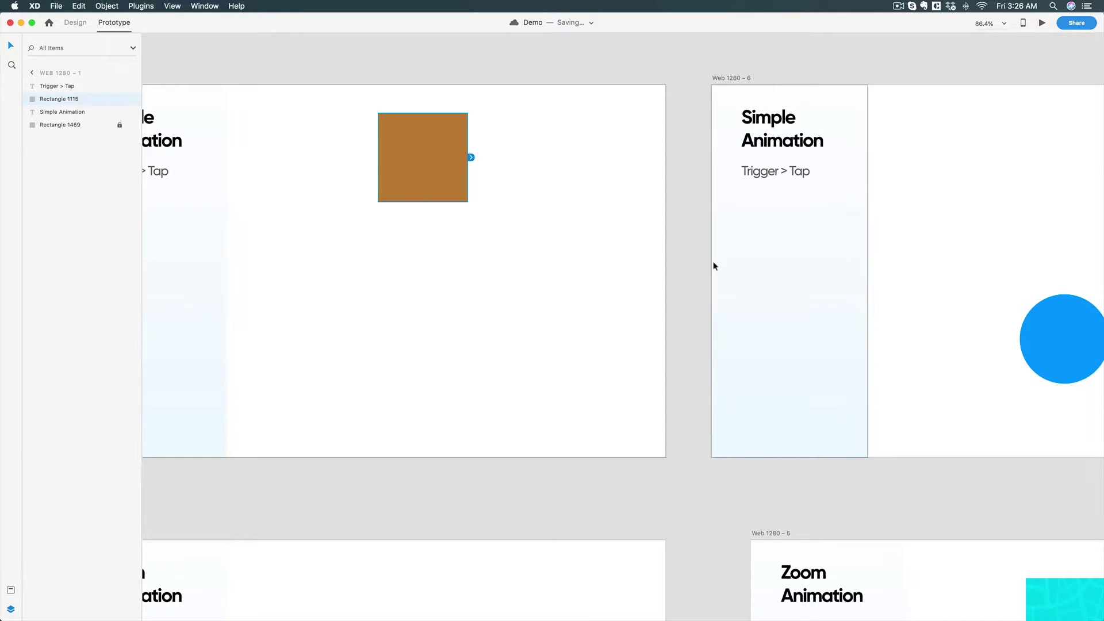
mouse_move(471, 156)
mouse_down()
mouse_move(510, 131)
mouse_move(1065, 326)
mouse_move(978, 160)
mouse_move(572, 179)
mouse_move(458, 158)
mouse_move(471, 157)
mouse_up()
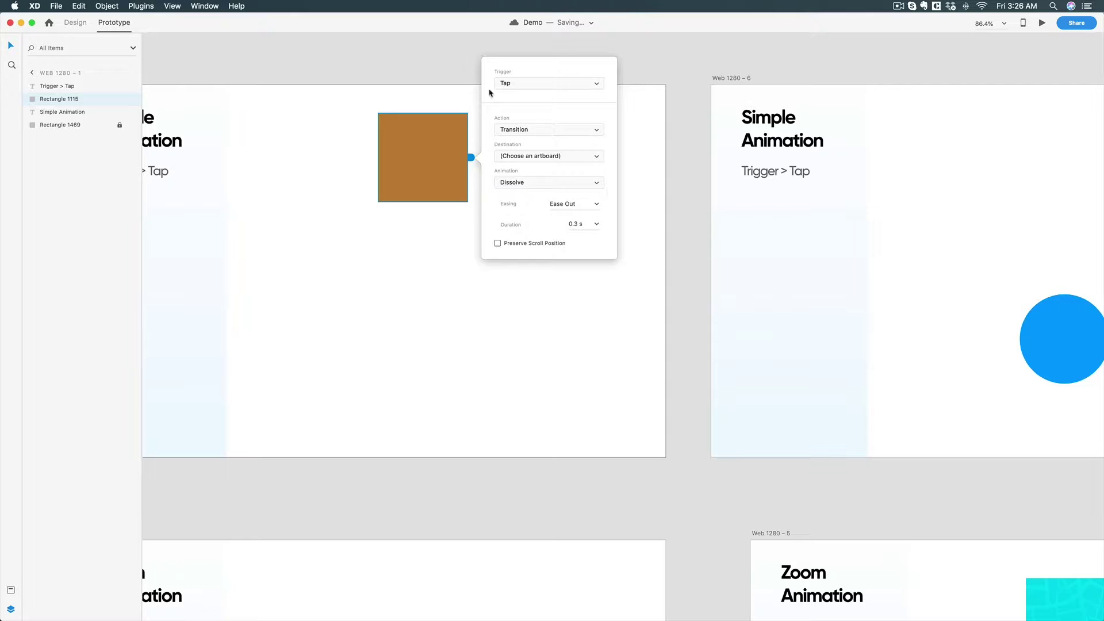
drag(471, 157, 977, 171)
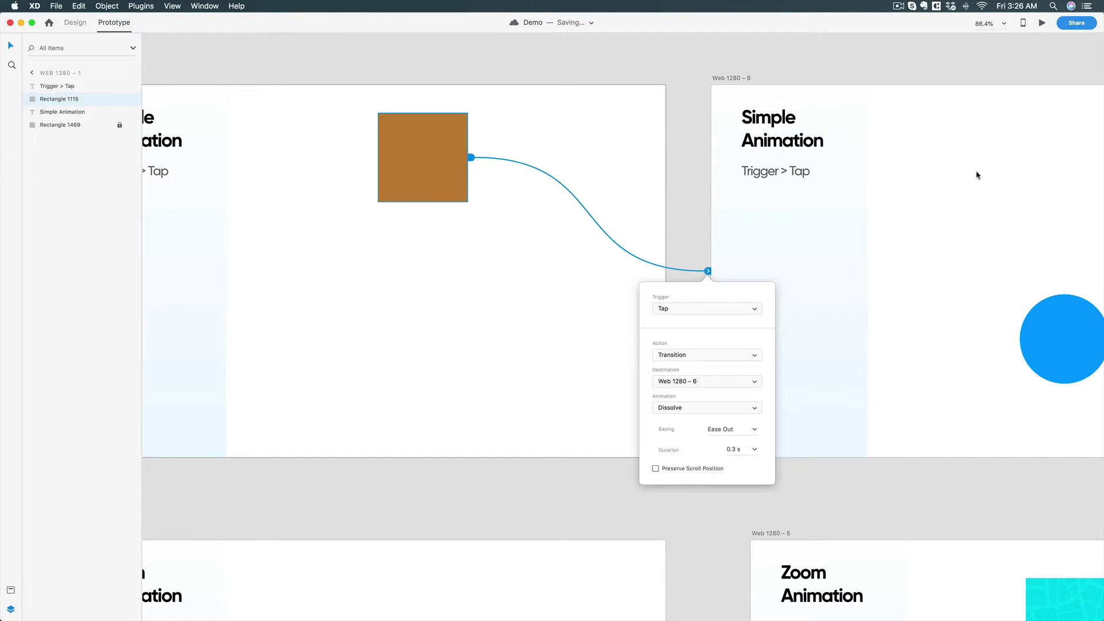
Keep Tap as the link's trigger and set its action to Auto-Animate.
click(676, 309)
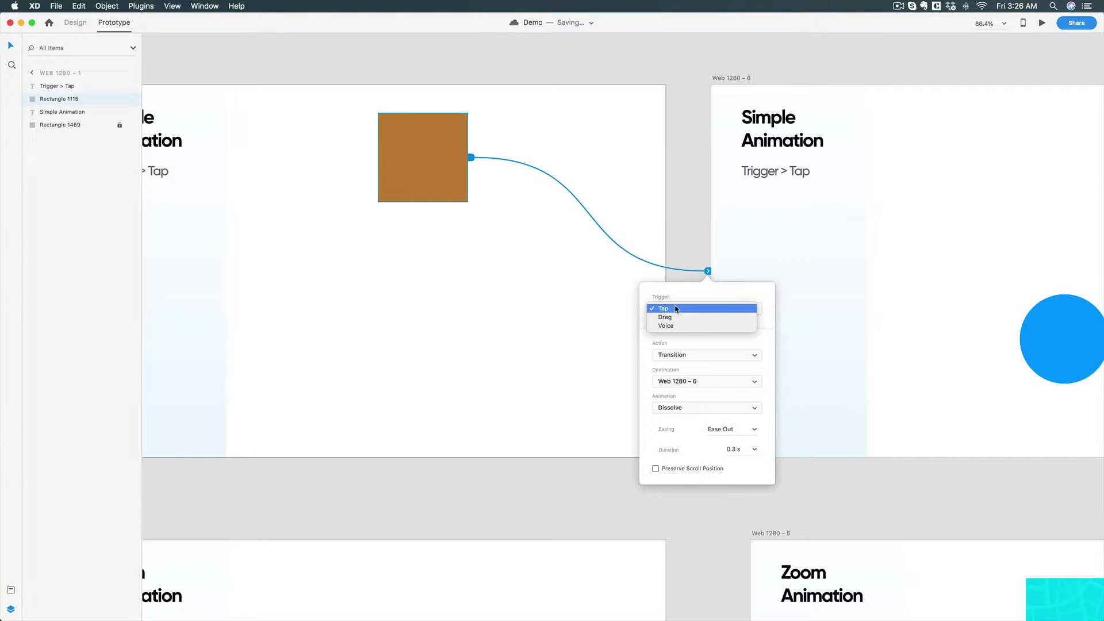
click(692, 342)
click(703, 356)
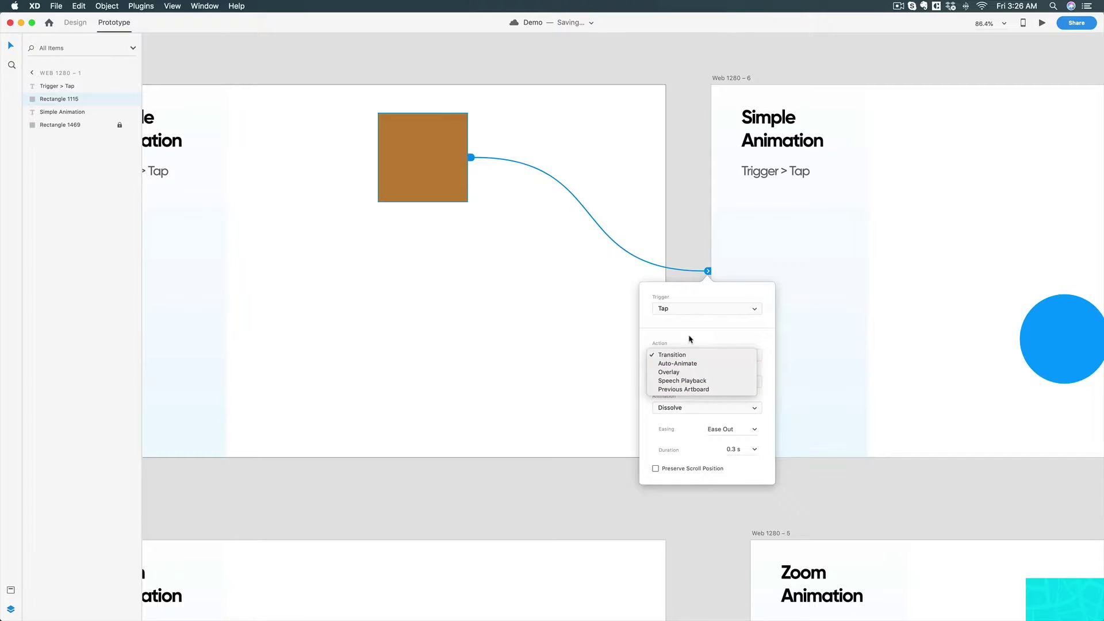
click(693, 363)
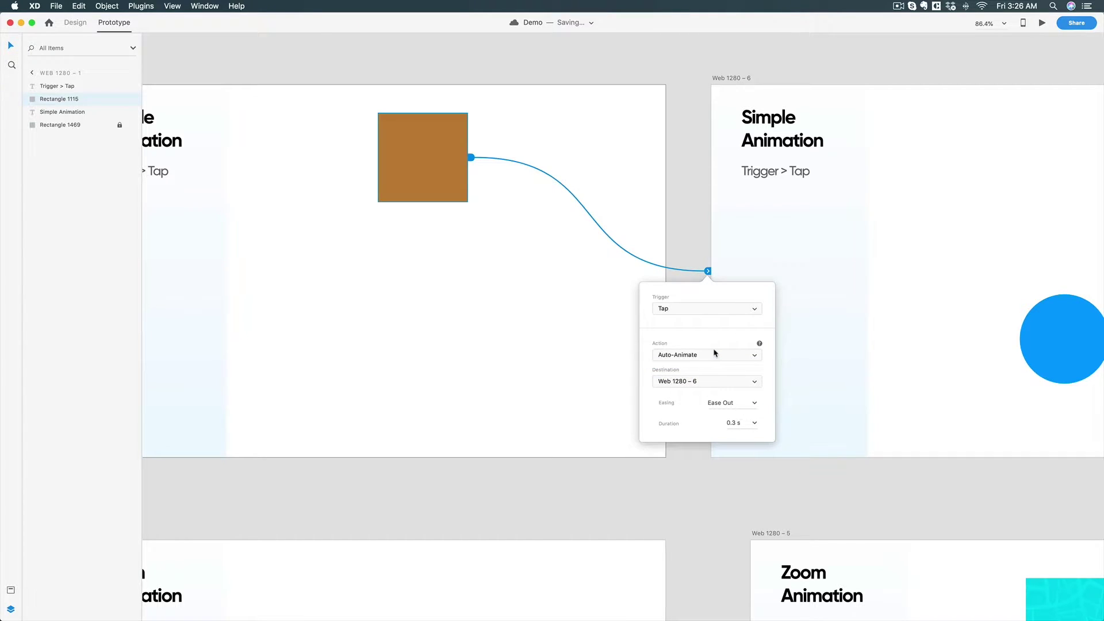
Set the easing of the square's Auto-Animate link to None and its duration to 0.6 s.
click(757, 407)
click(715, 416)
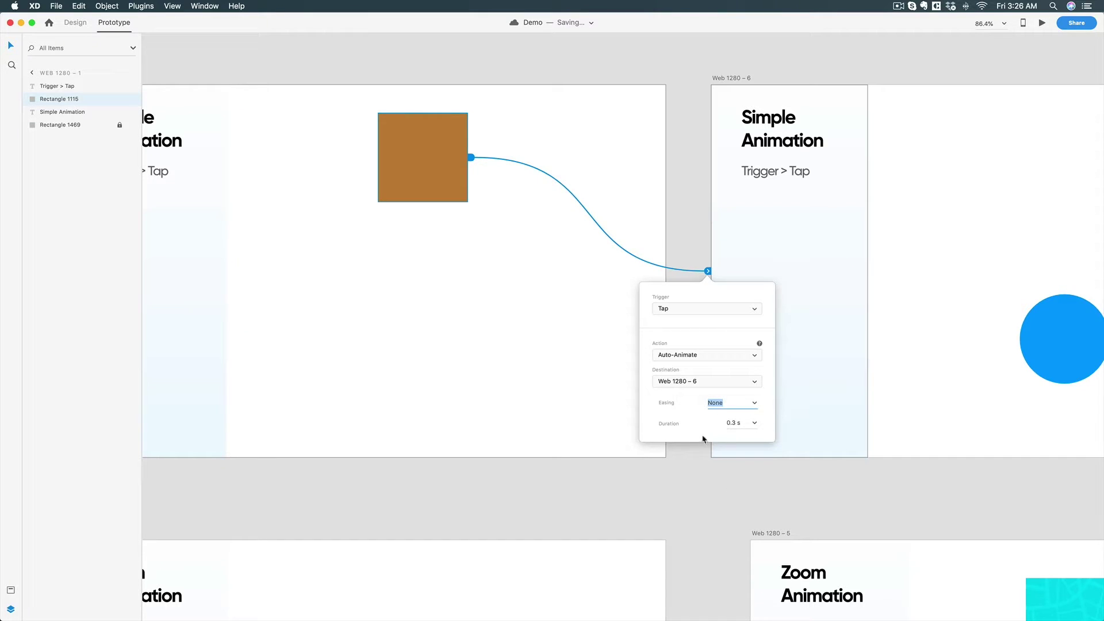
click(755, 424)
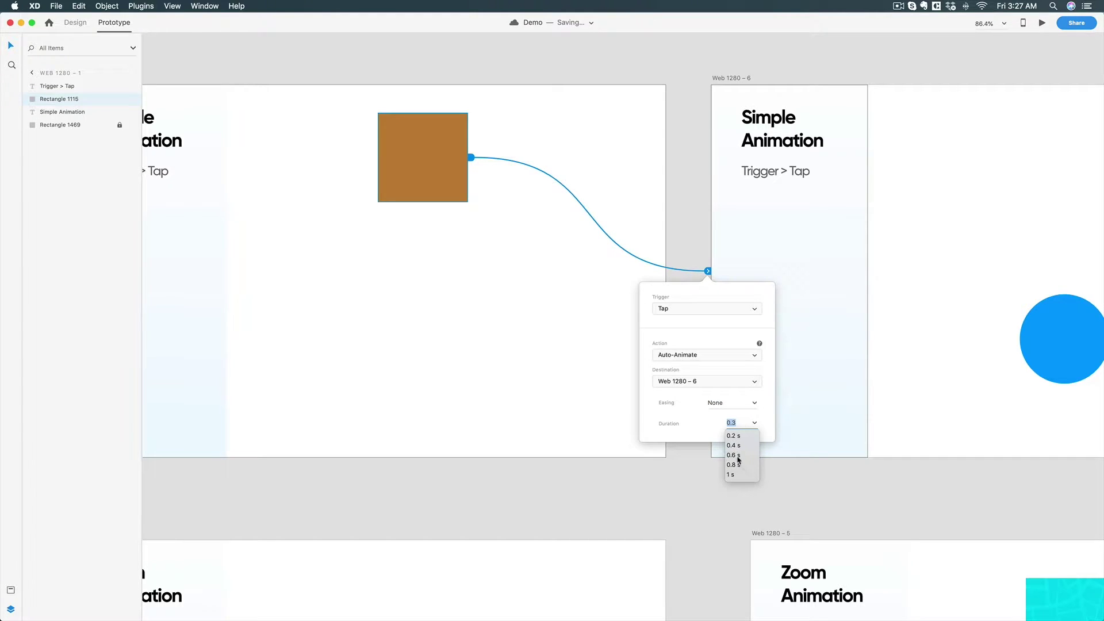
click(733, 455)
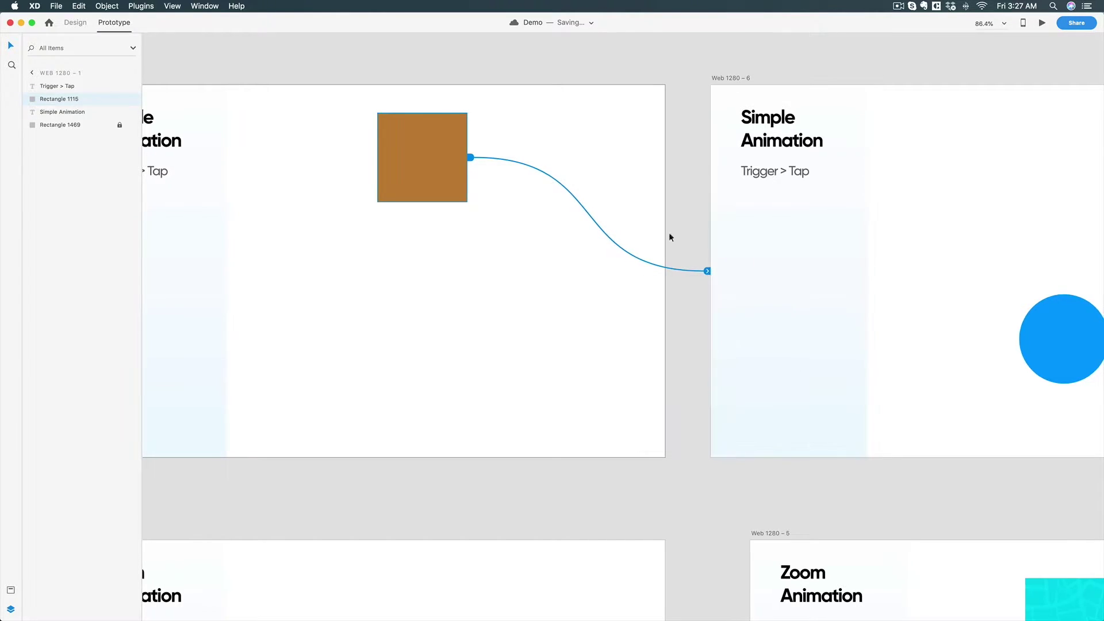
Preview the Simple Animation artboard, tap the orange square to play the transition, and close the preview.
scroll(429, 131, down, 1)
click(1042, 23)
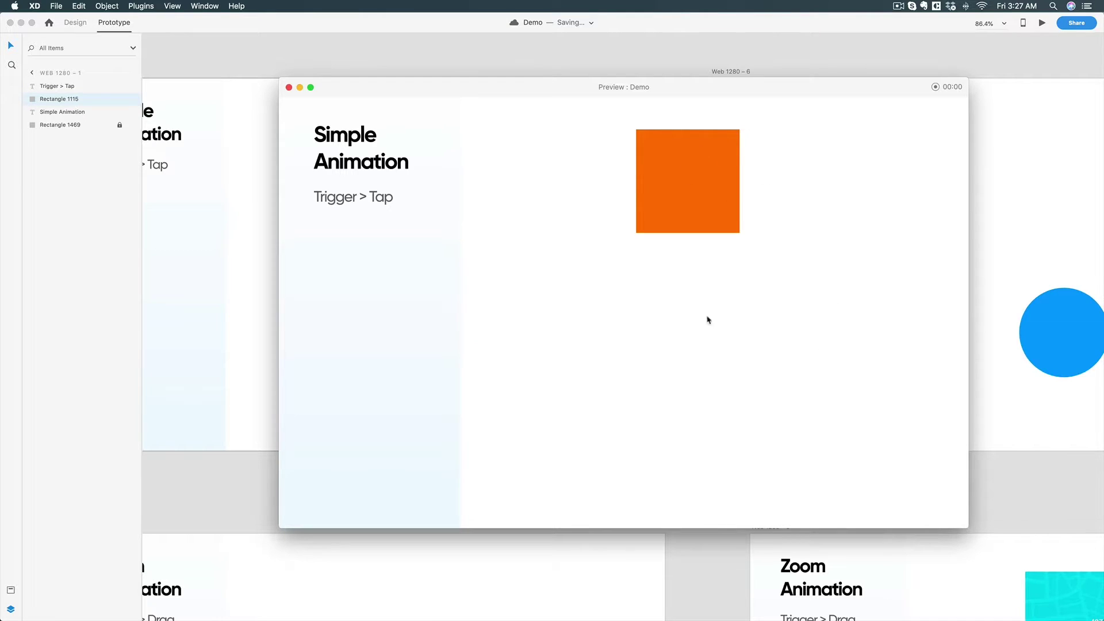
click(699, 184)
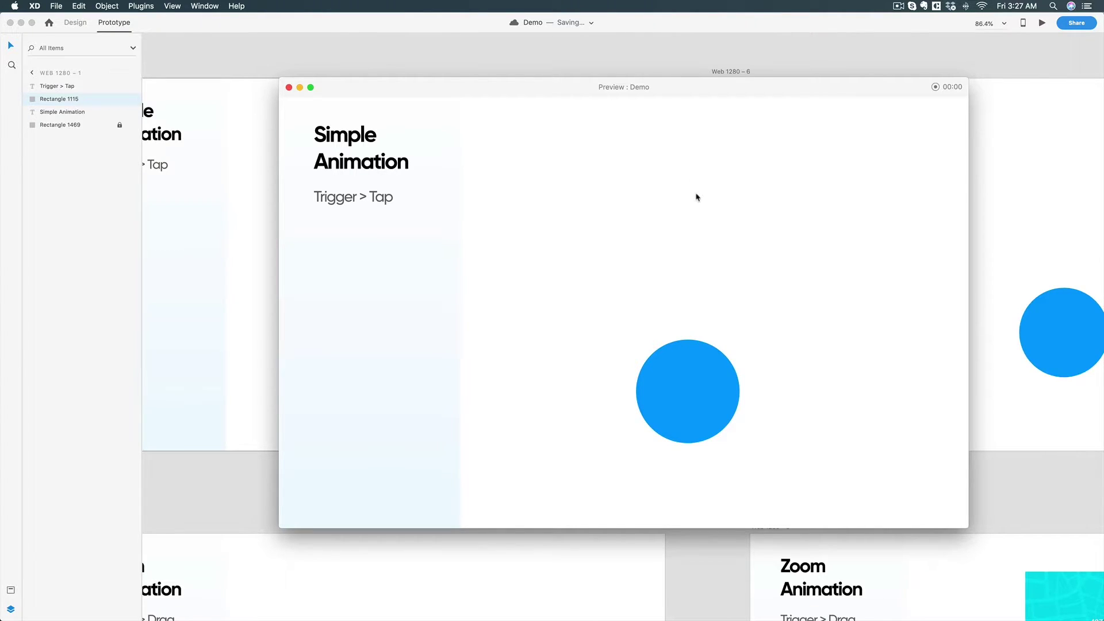
click(383, 59)
click(289, 87)
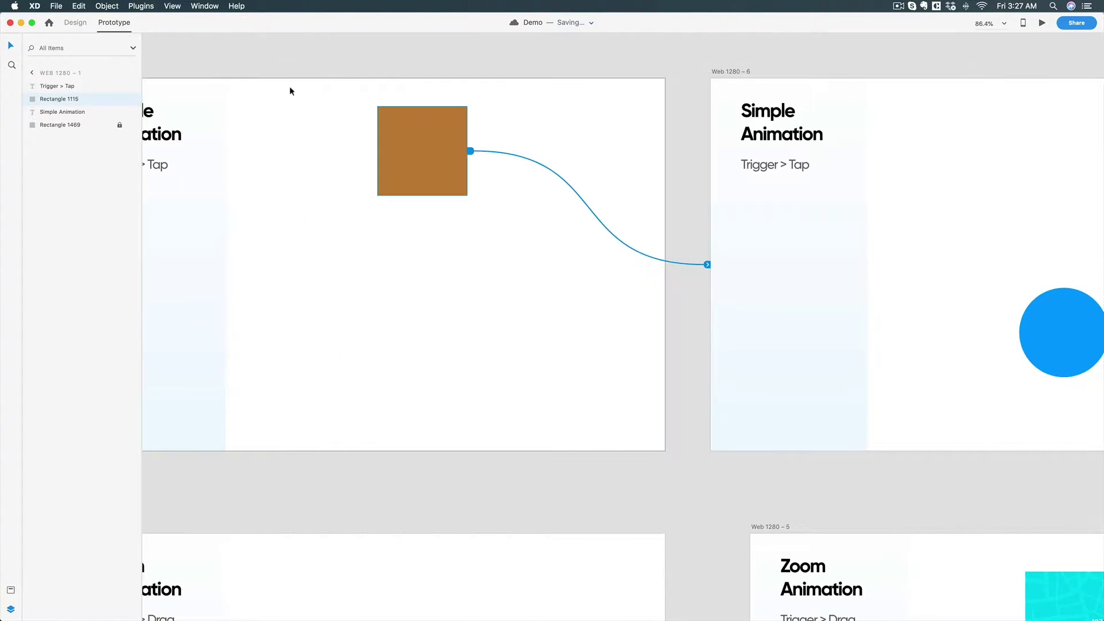
Reopen the settings of the square's link to Web 1280 – 6 and change its easing to Bounce.
click(709, 265)
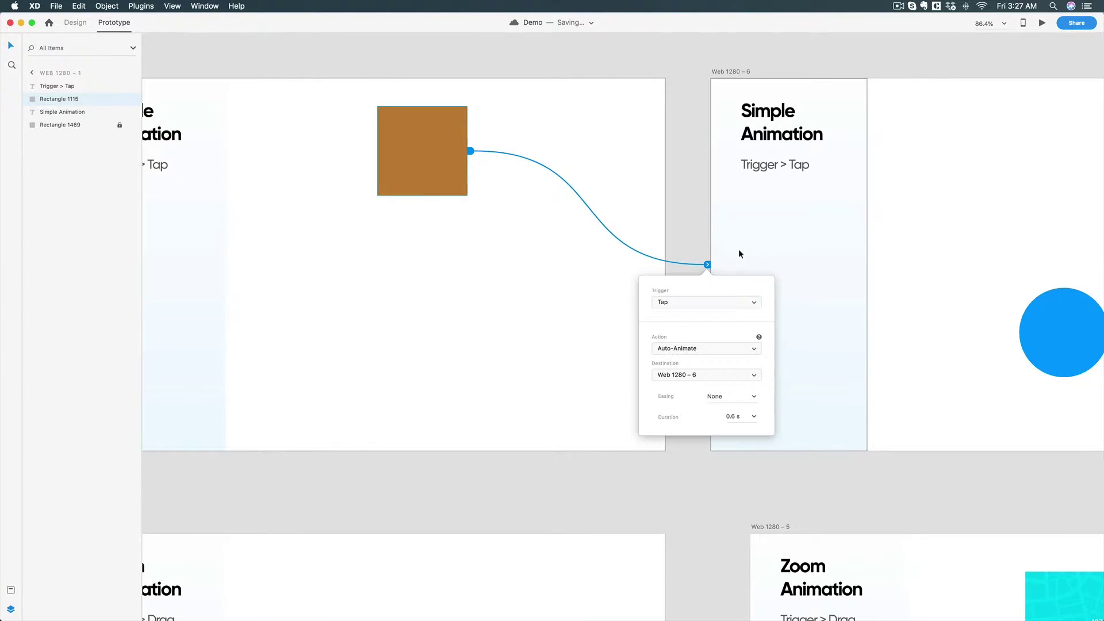
click(754, 398)
click(726, 468)
Preview the bouncing transition by tapping the orange square, and close the preview.
click(1041, 23)
click(697, 165)
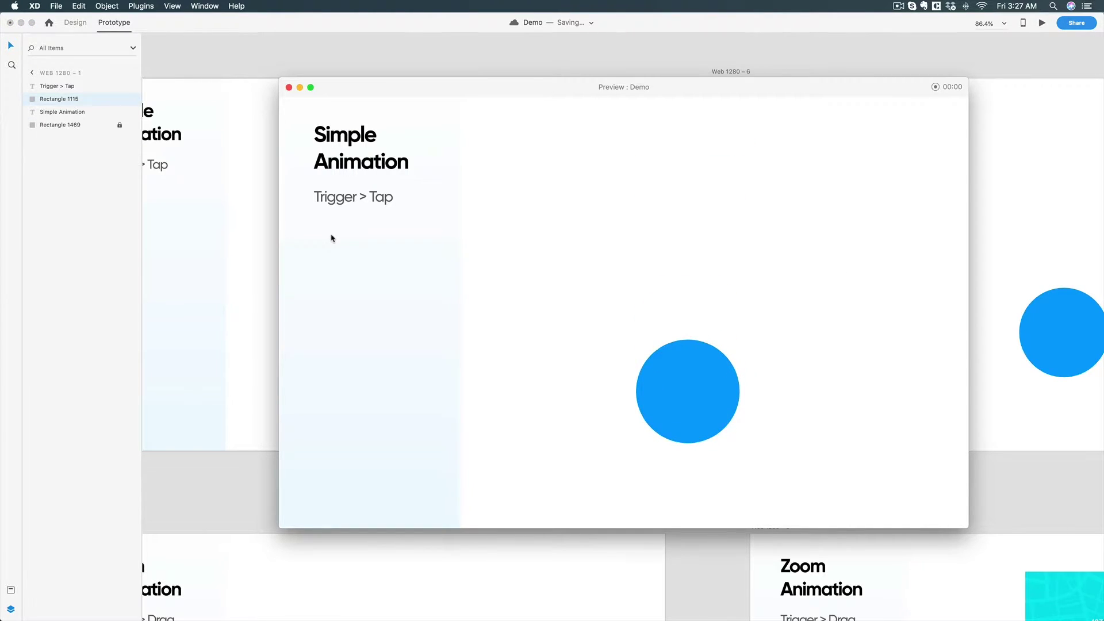
click(288, 87)
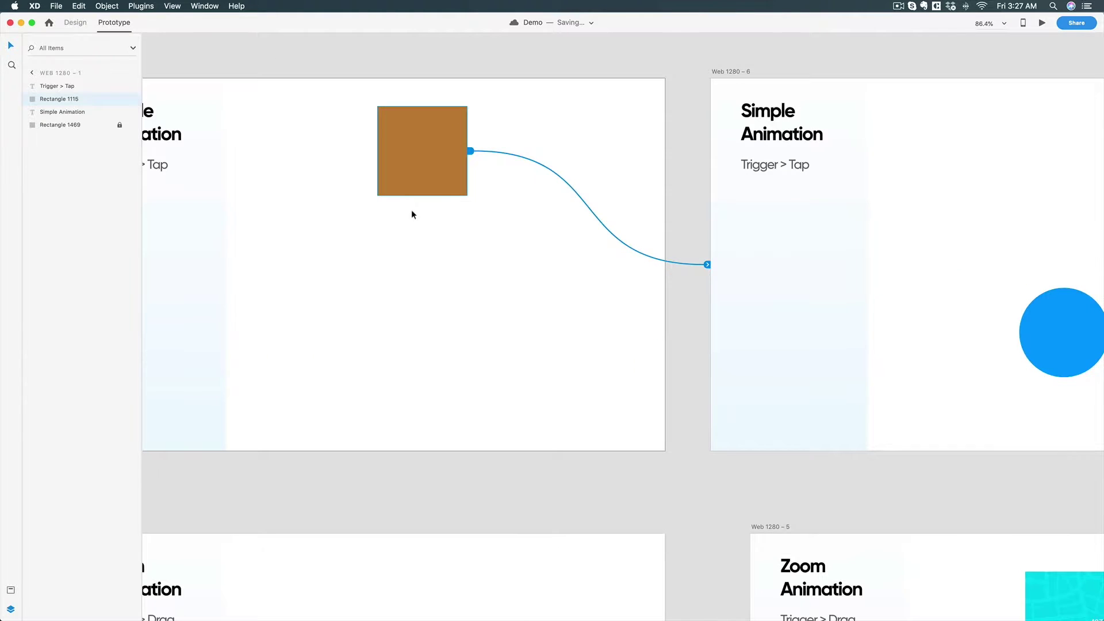
Connect the Contact map group on Web 1280 – 2 to the Web 1280 – 5 artboard and set the link's trigger to Drag.
scroll(412, 210, down, 10)
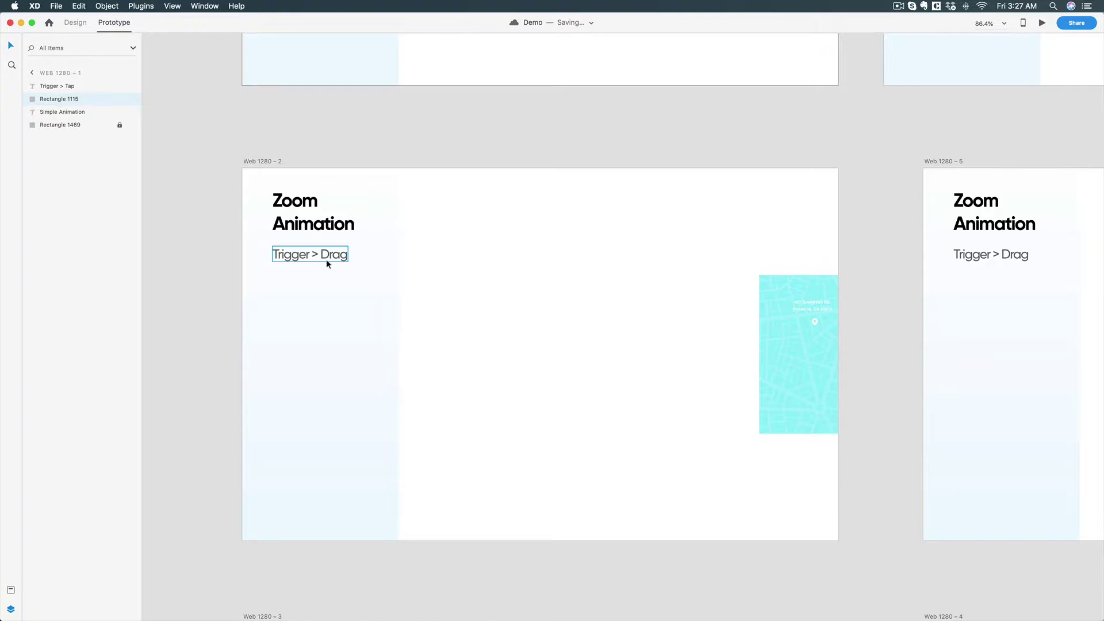
scroll(327, 259, right, 1)
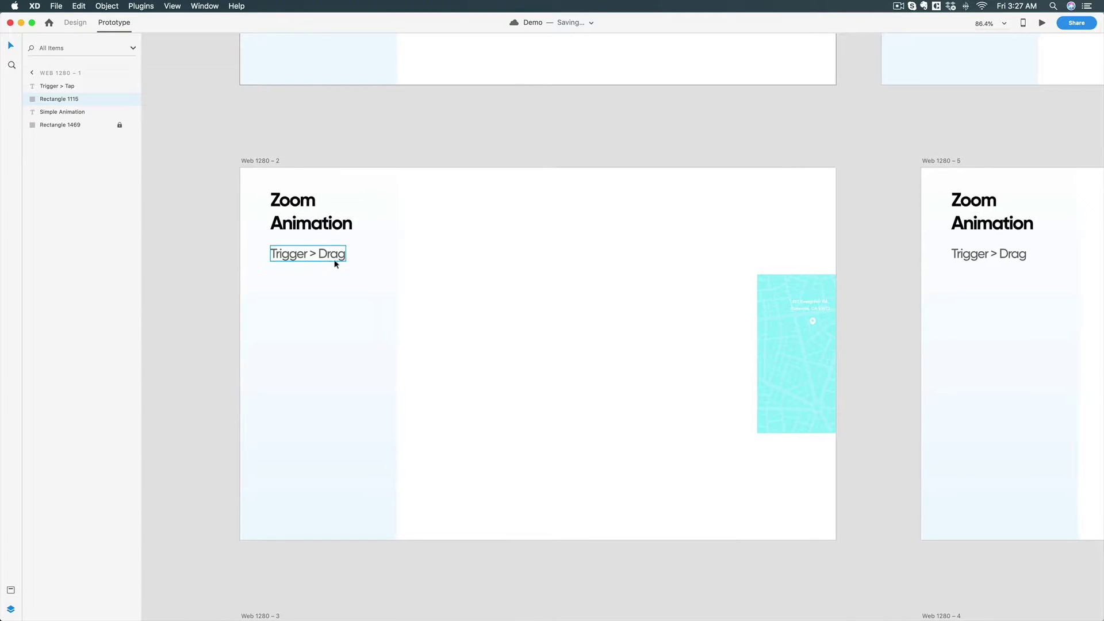
click(262, 162)
alt+click(461, 185)
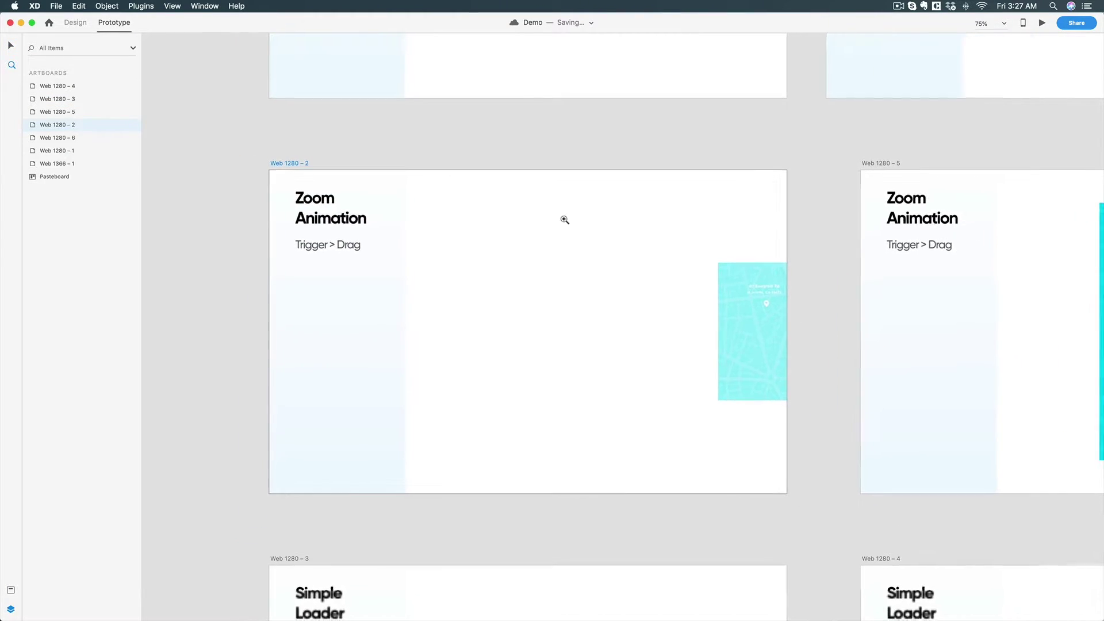
drag(604, 218, 512, 215)
drag(705, 221, 515, 214)
drag(722, 259, 887, 247)
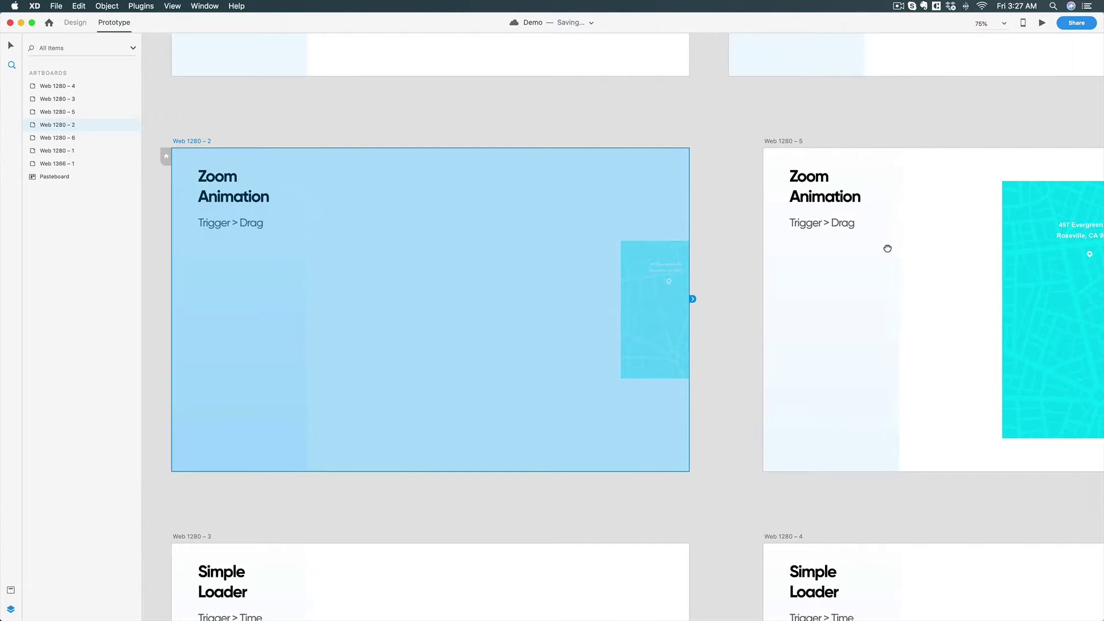
click(770, 190)
click(663, 291)
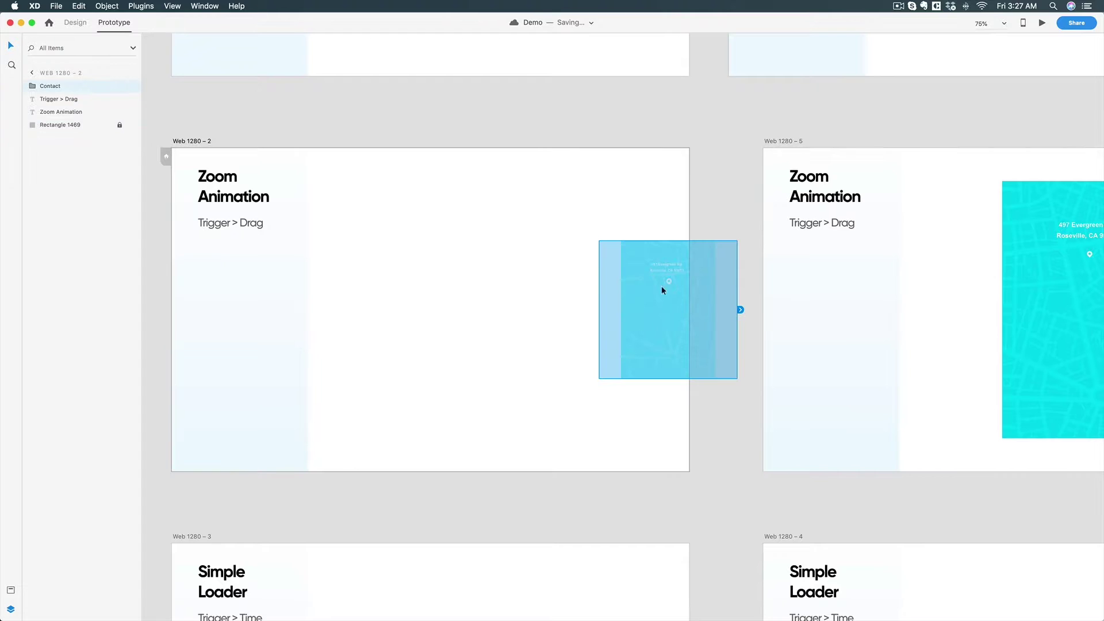
drag(740, 310, 918, 346)
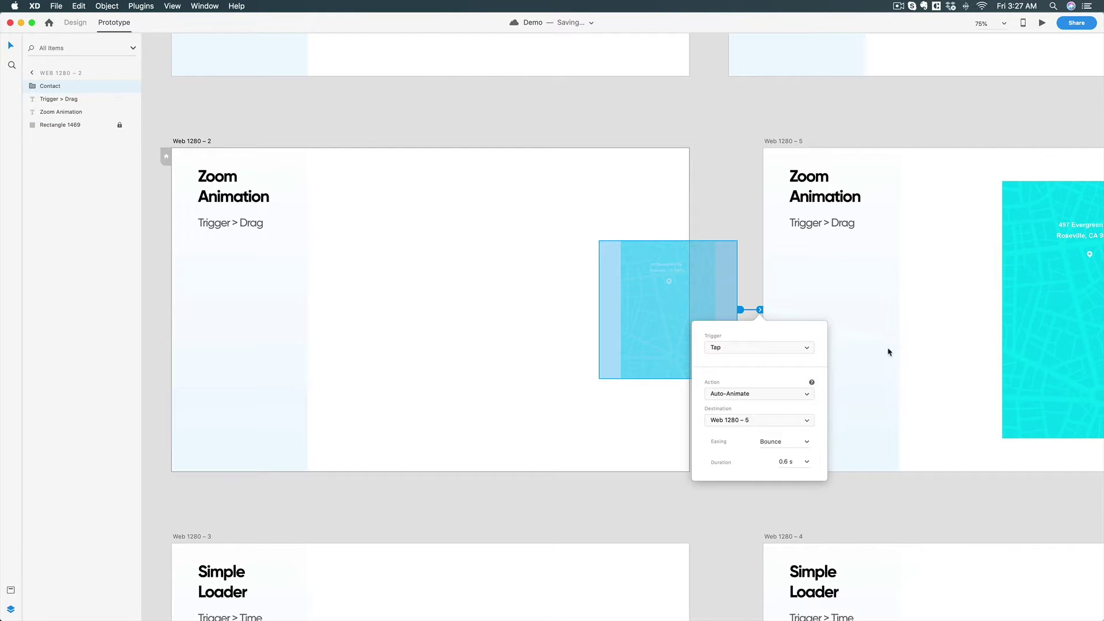
click(735, 347)
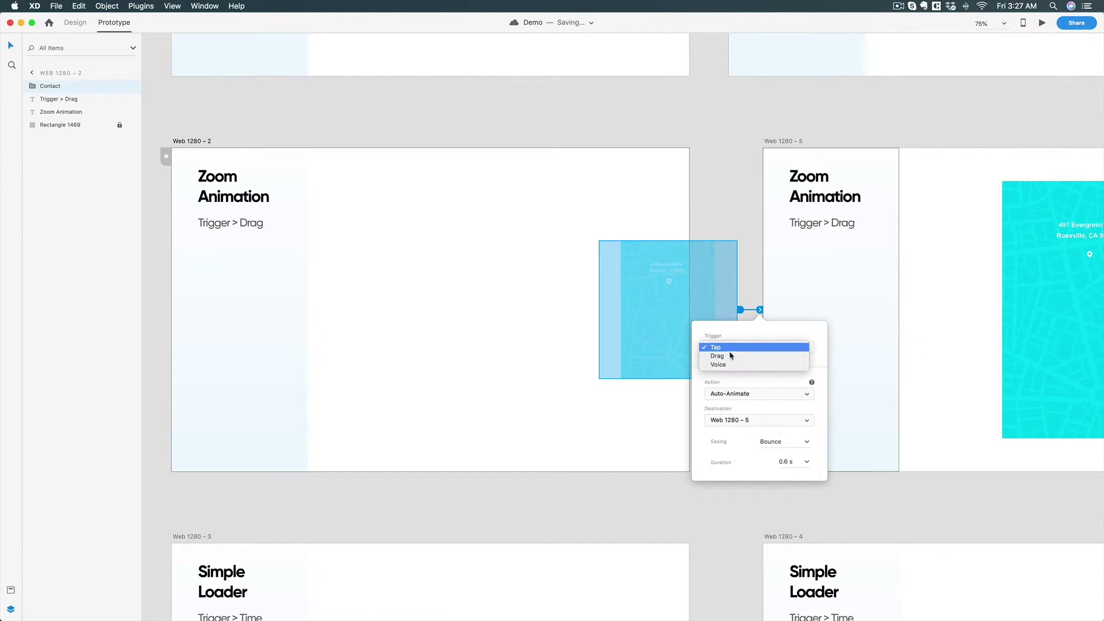
click(728, 357)
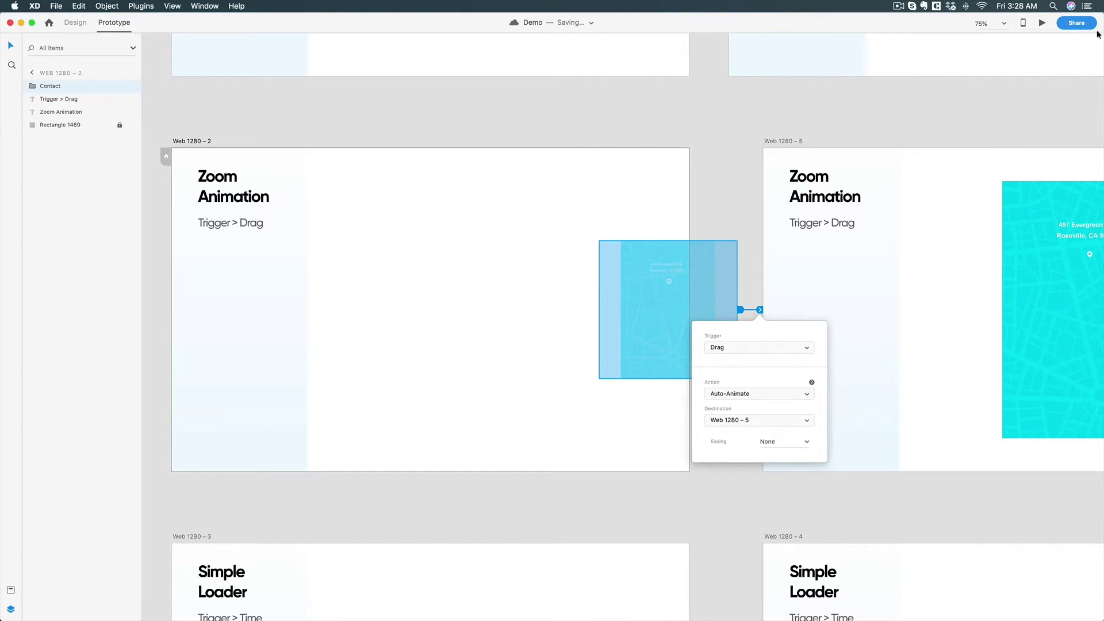
Preview the Zoom Animation artboard, pull the small map inward to test the drag transition, and close the preview.
click(1042, 23)
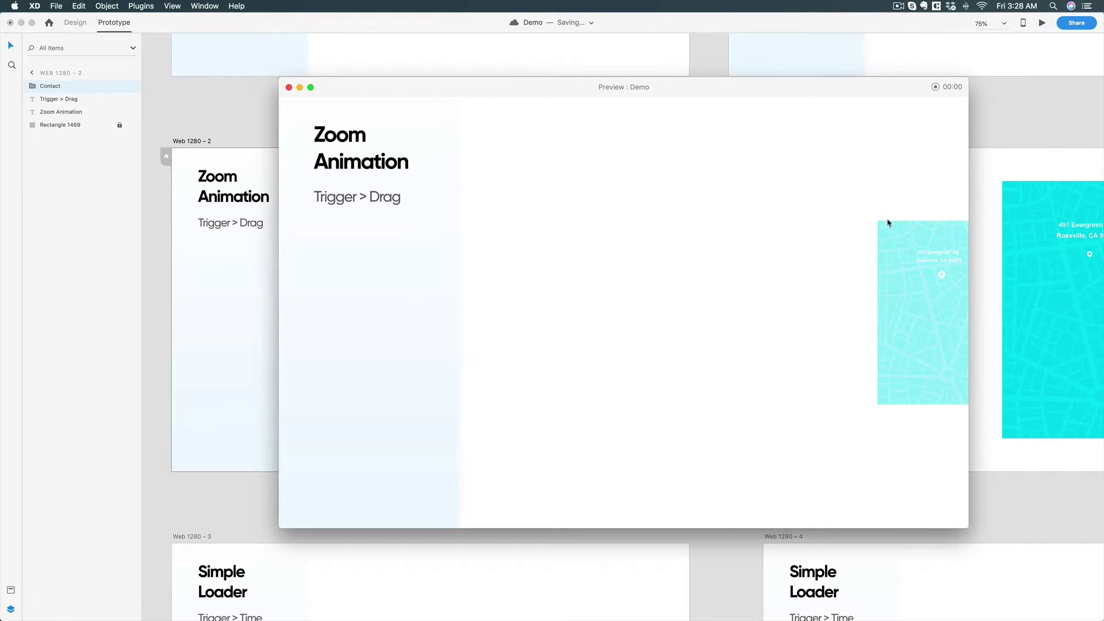
drag(913, 256, 611, 246)
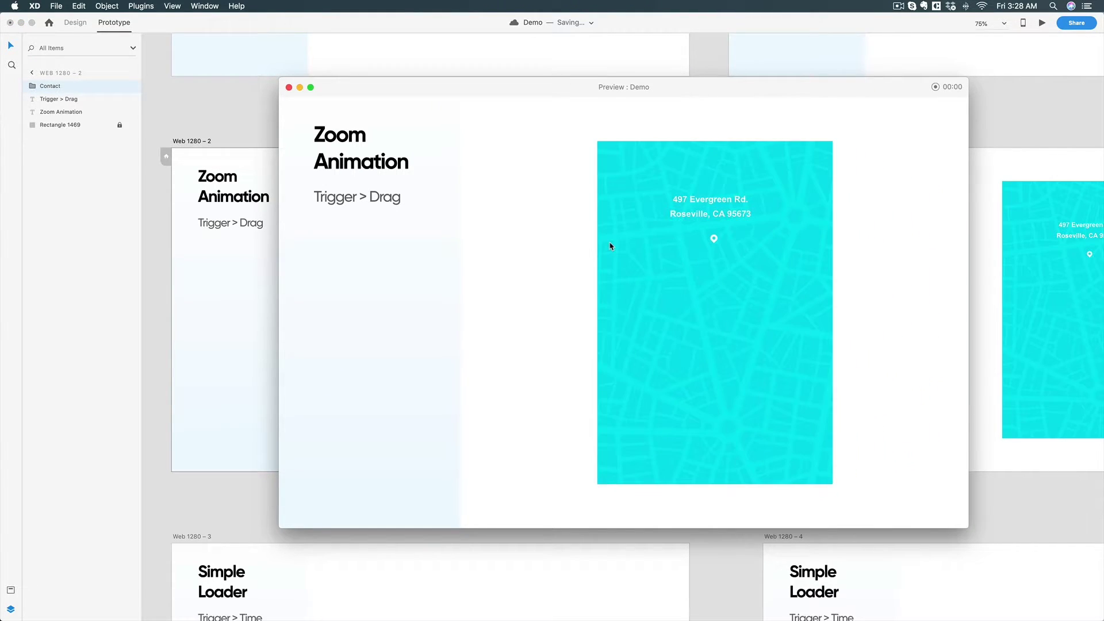
click(288, 88)
Connect the enlarged Contact map group on Web 1280 – 5 back to Web 1280 – 2, keeping the Drag trigger and Auto-Animate.
scroll(428, 241, right, 3)
click(1017, 289)
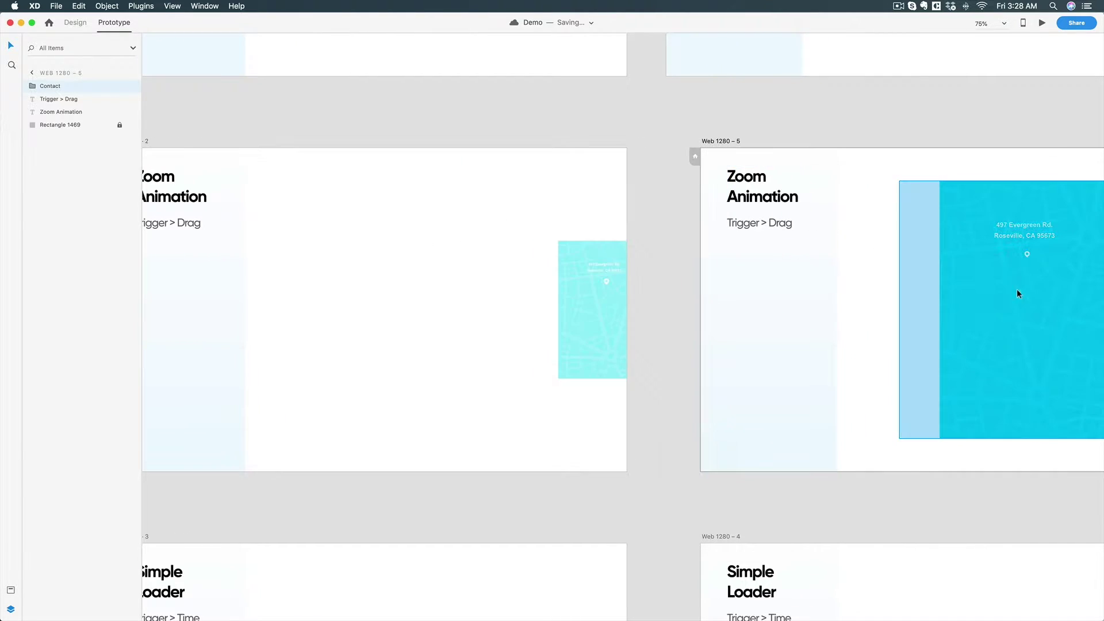
scroll(1017, 289, right, 6)
drag(1033, 310, 323, 232)
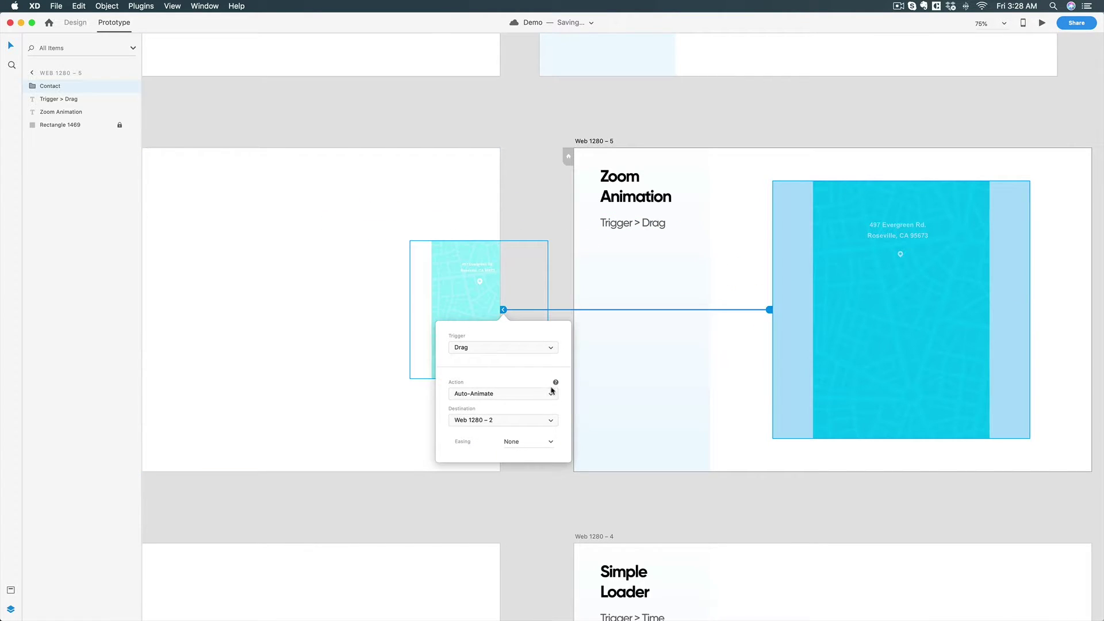
click(367, 304)
Preview the prototype from the Web 1280 – 2 artboard, test the map's drag interaction, and close the preview.
scroll(367, 303, left, 1)
scroll(367, 305, left, 10)
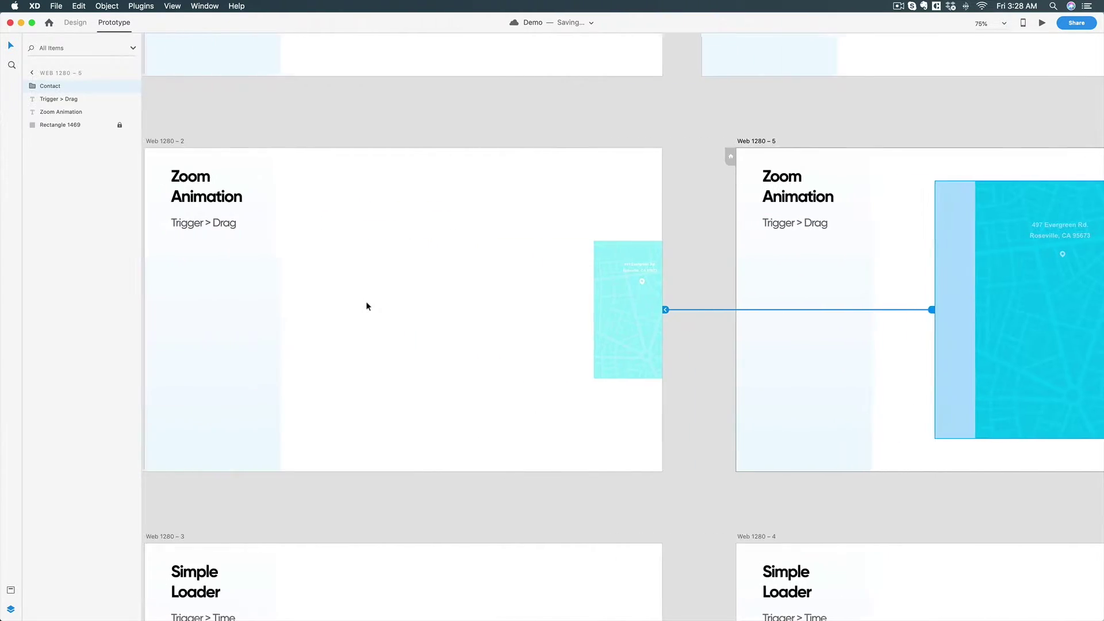
click(256, 142)
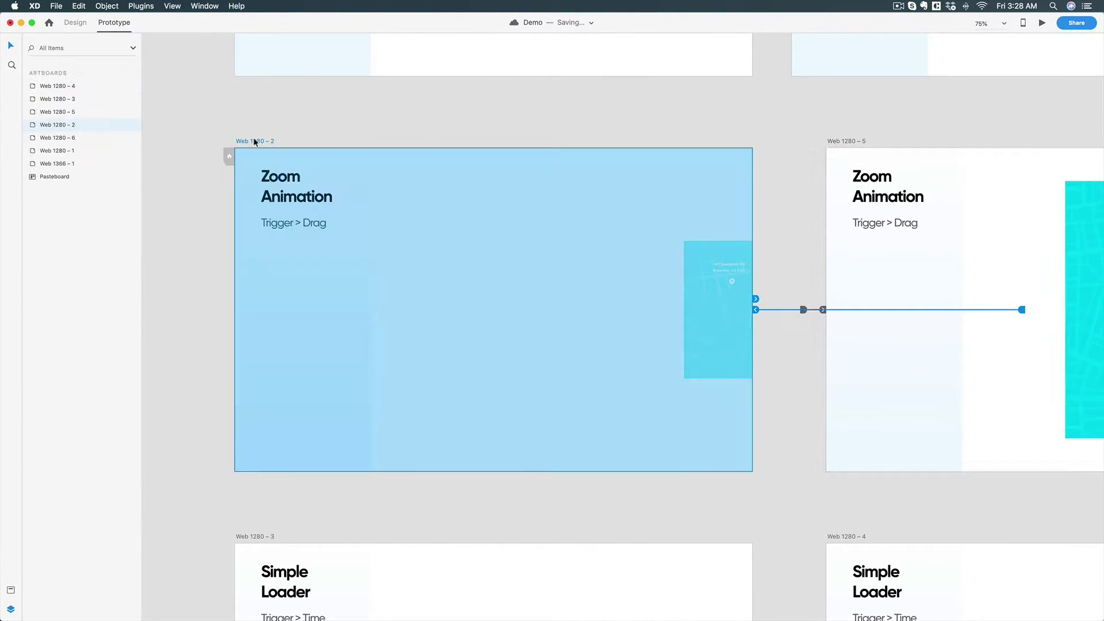
click(1042, 23)
drag(908, 333, 538, 320)
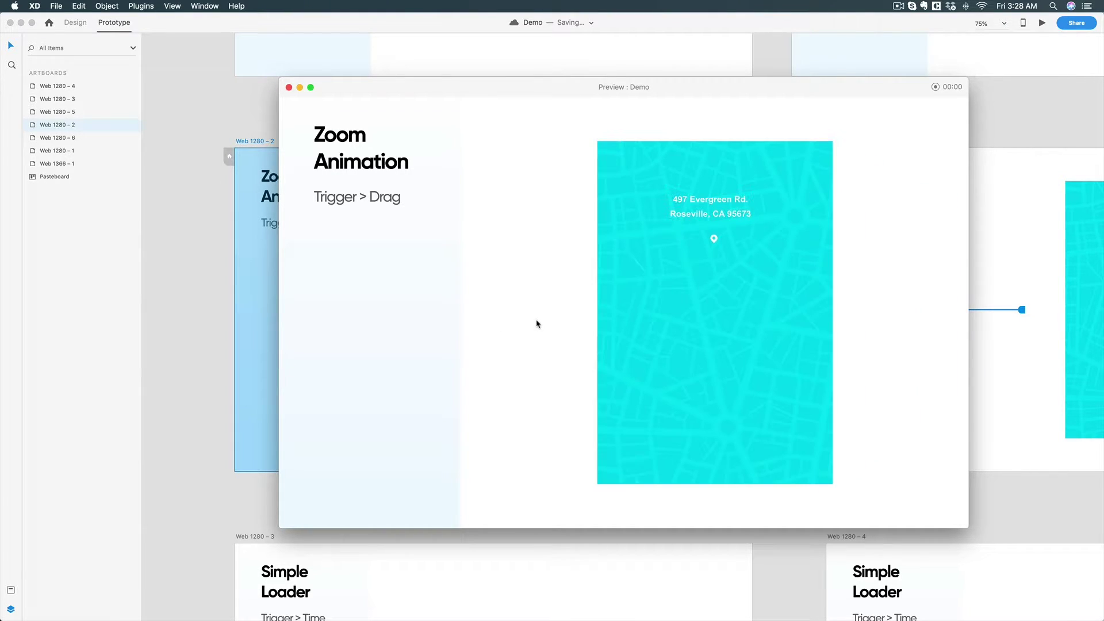
click(289, 87)
Connect the whole Web 1280 – 3 Simple Loader artboard to the Web 1280 – 4 artboard.
scroll(299, 381, down, 5)
scroll(299, 387, down, 2)
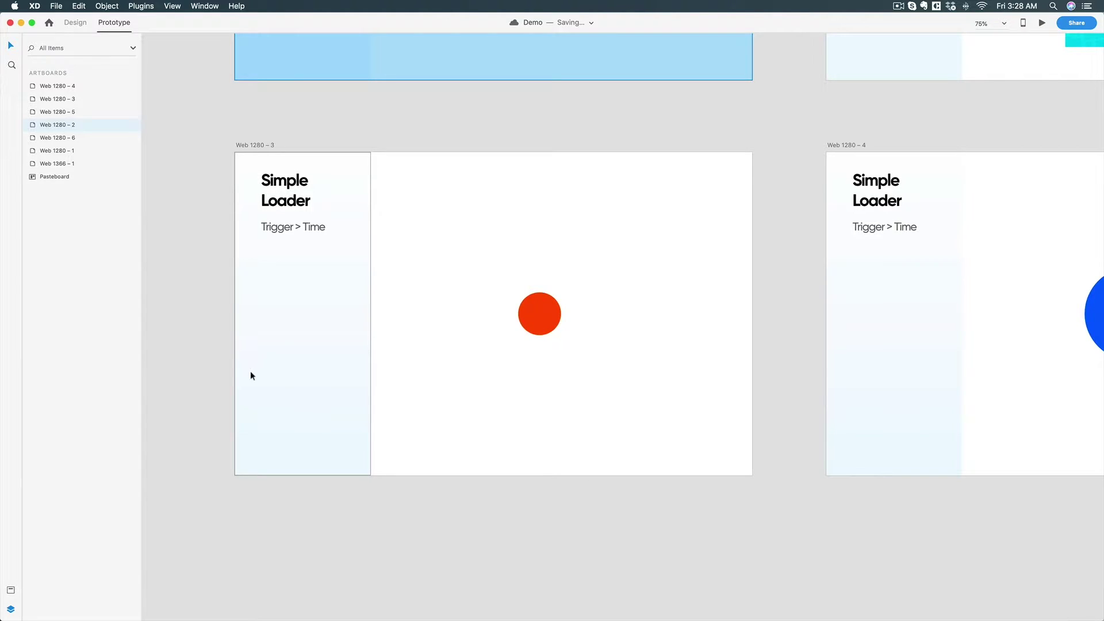
click(542, 312)
scroll(570, 343, right, 5)
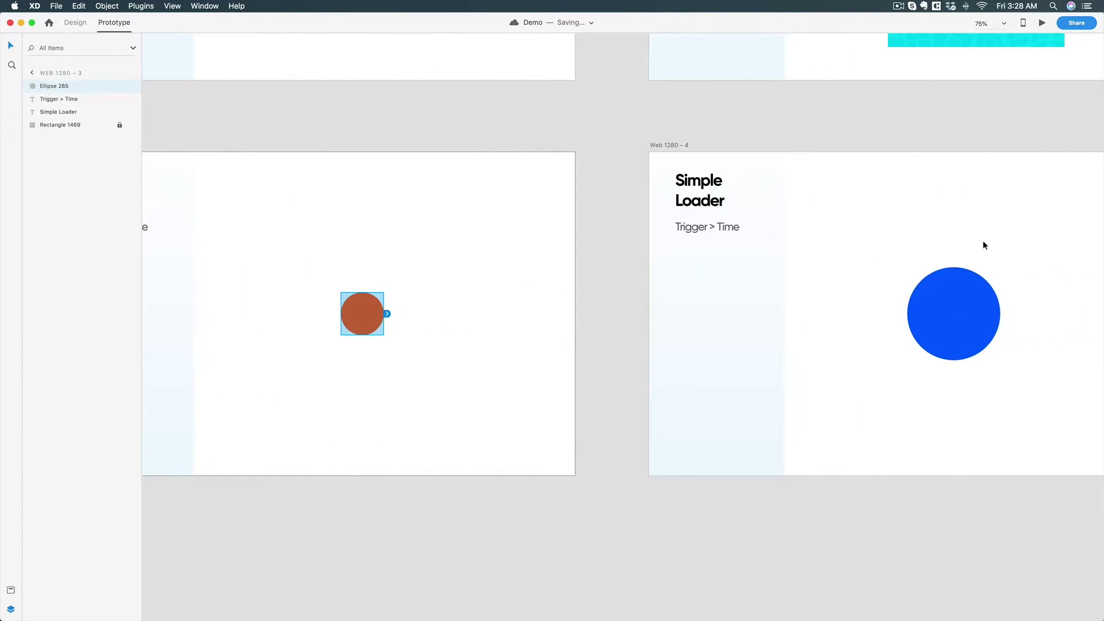
scroll(395, 273, left, 3)
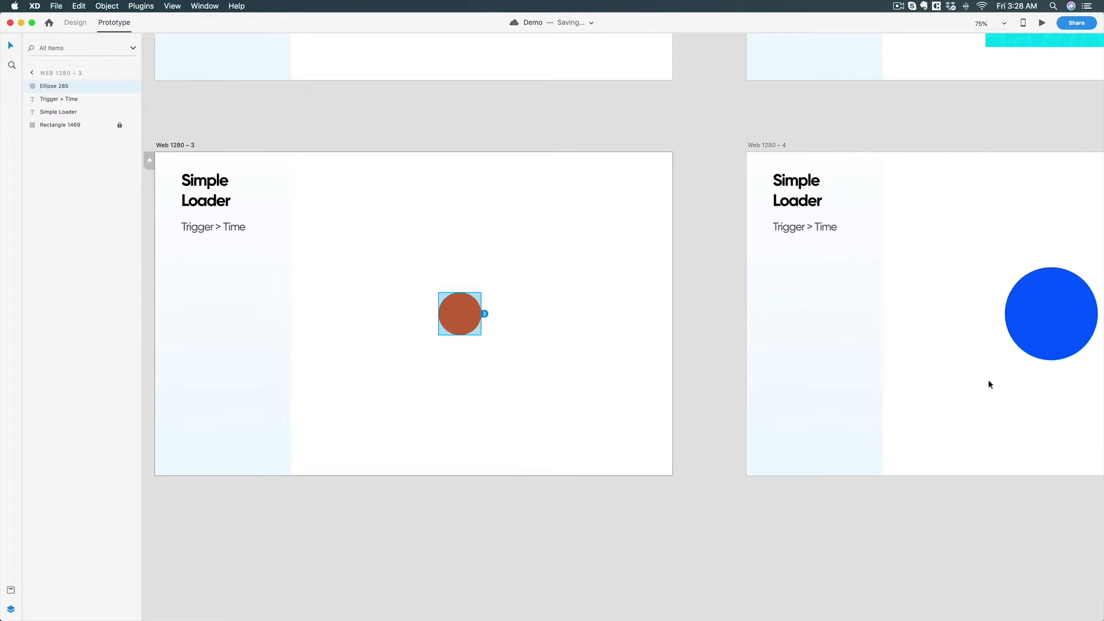
scroll(578, 353, left, 2)
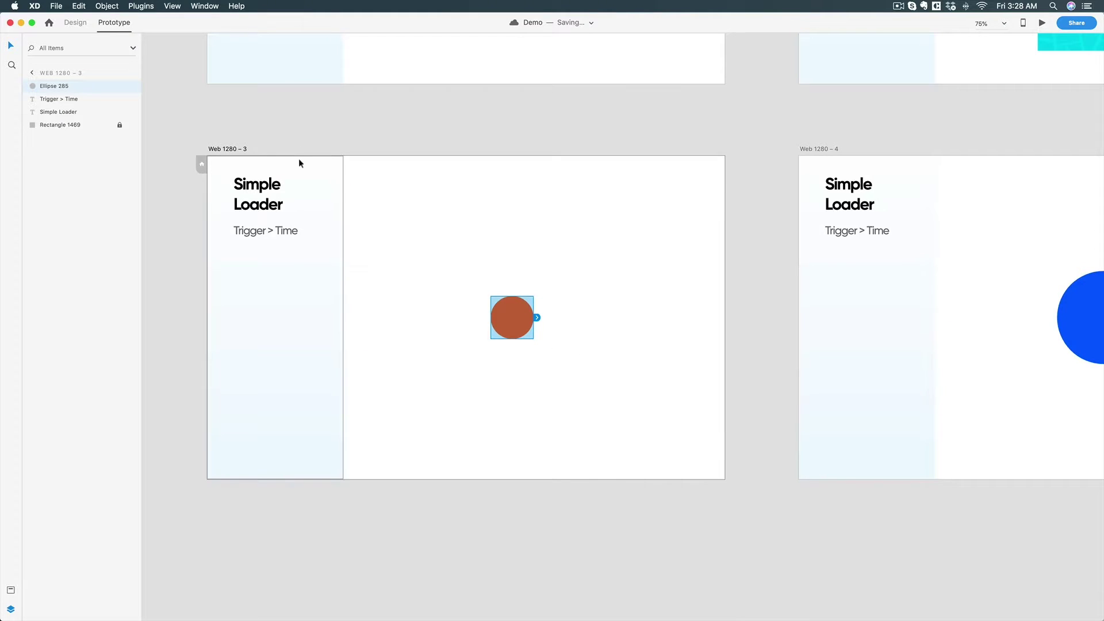
click(227, 150)
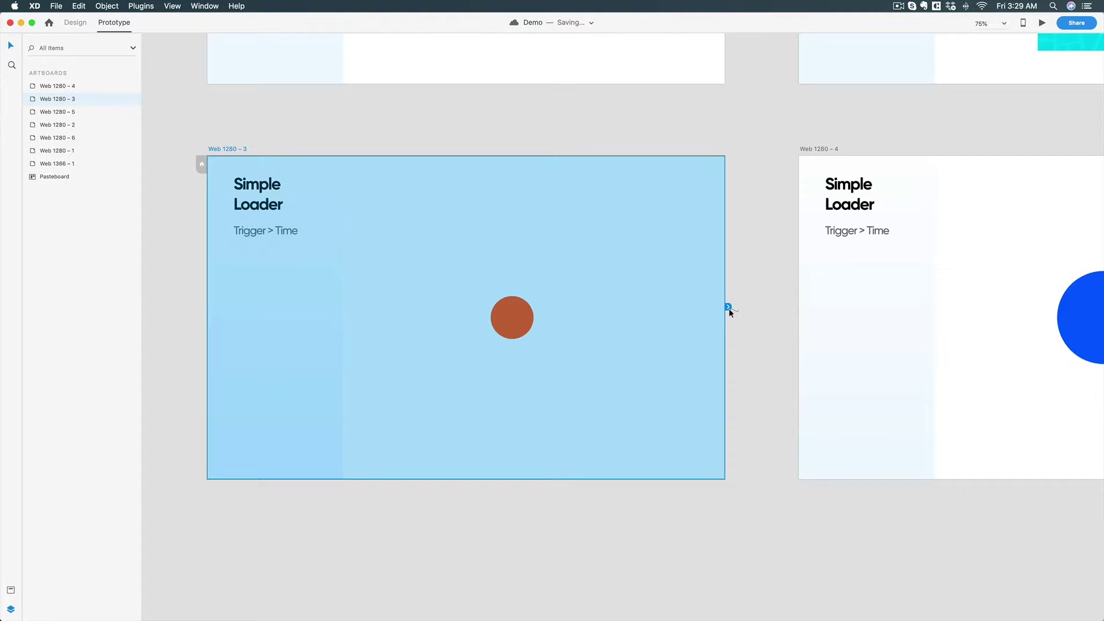
drag(729, 308, 857, 338)
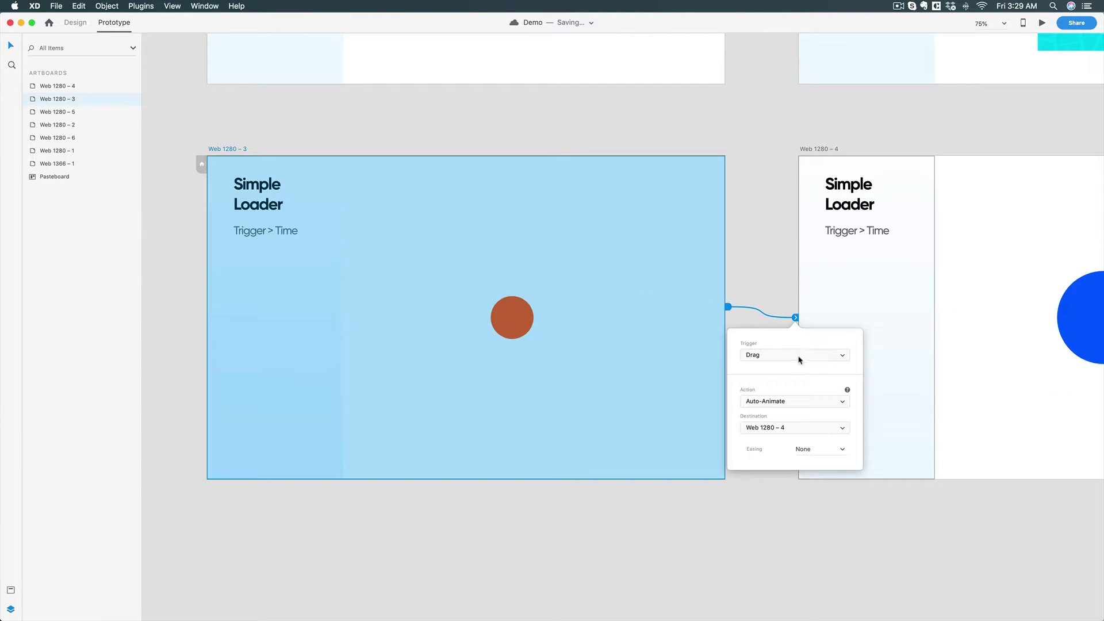
Set the artboard link's trigger to Time and keep Auto-Animate as its action.
click(765, 353)
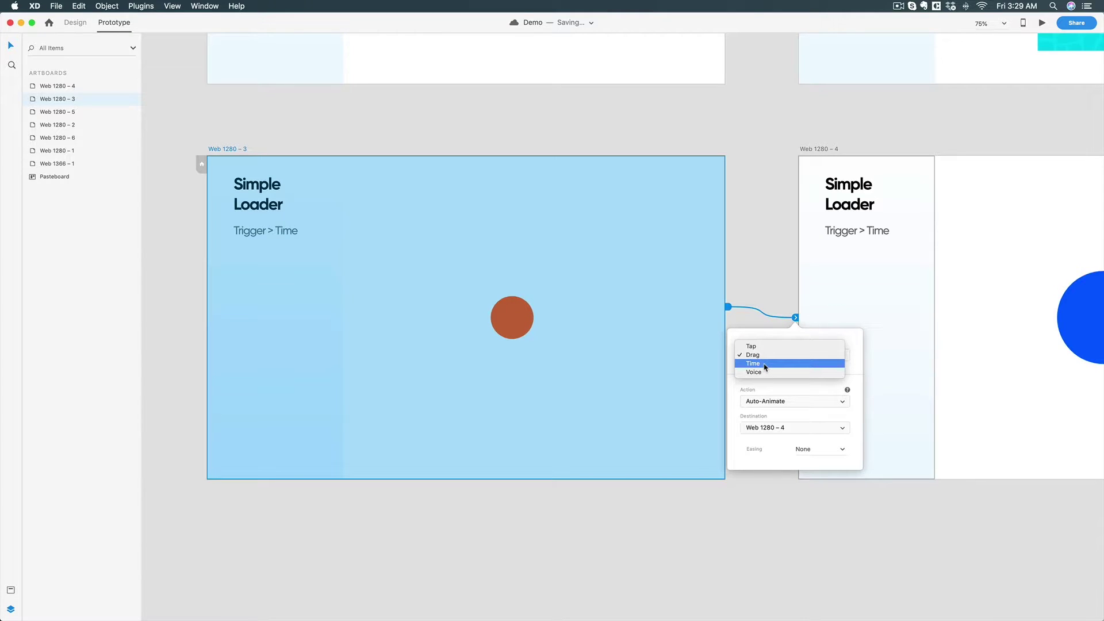
click(754, 364)
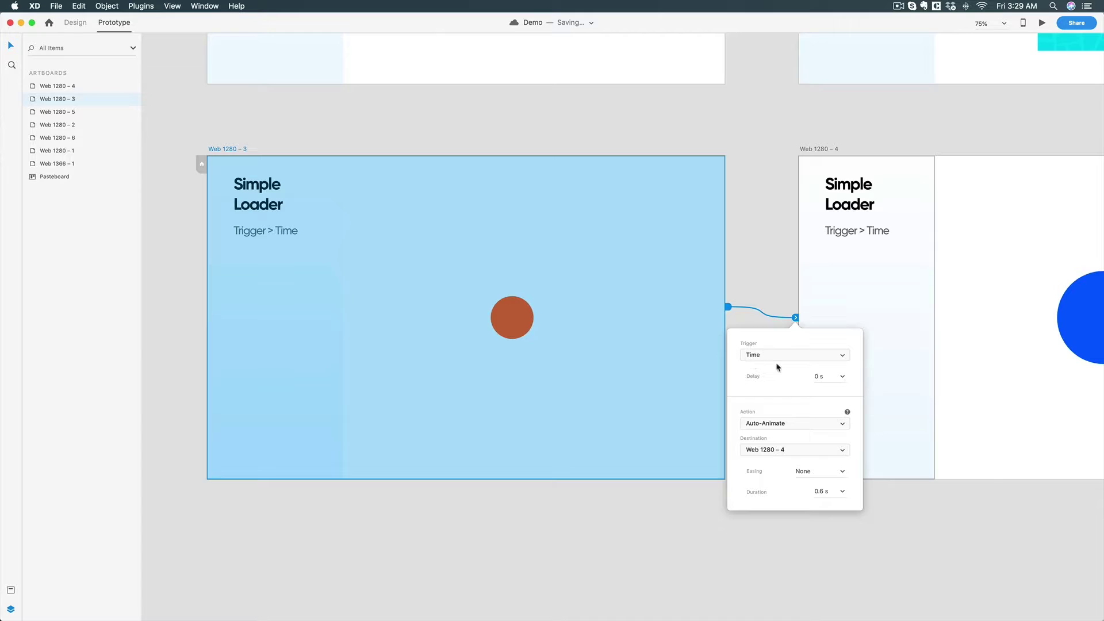
click(765, 424)
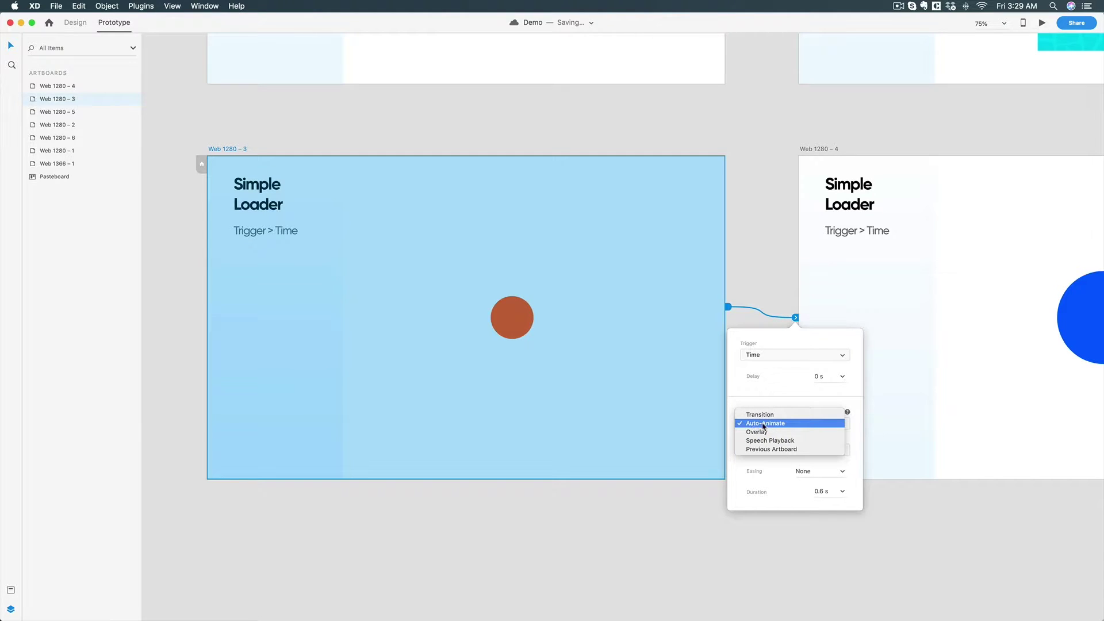
click(761, 407)
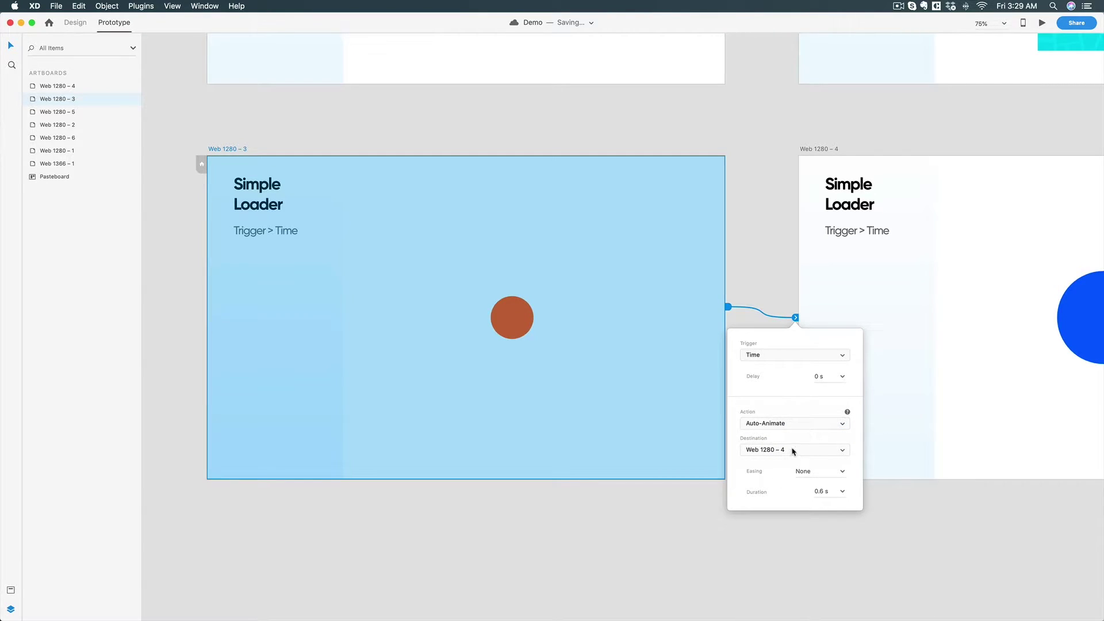
Set the Auto-Animate duration of the Web 1280 – 3 to Web 1280 – 4 link to 0.4 s.
click(837, 472)
click(843, 492)
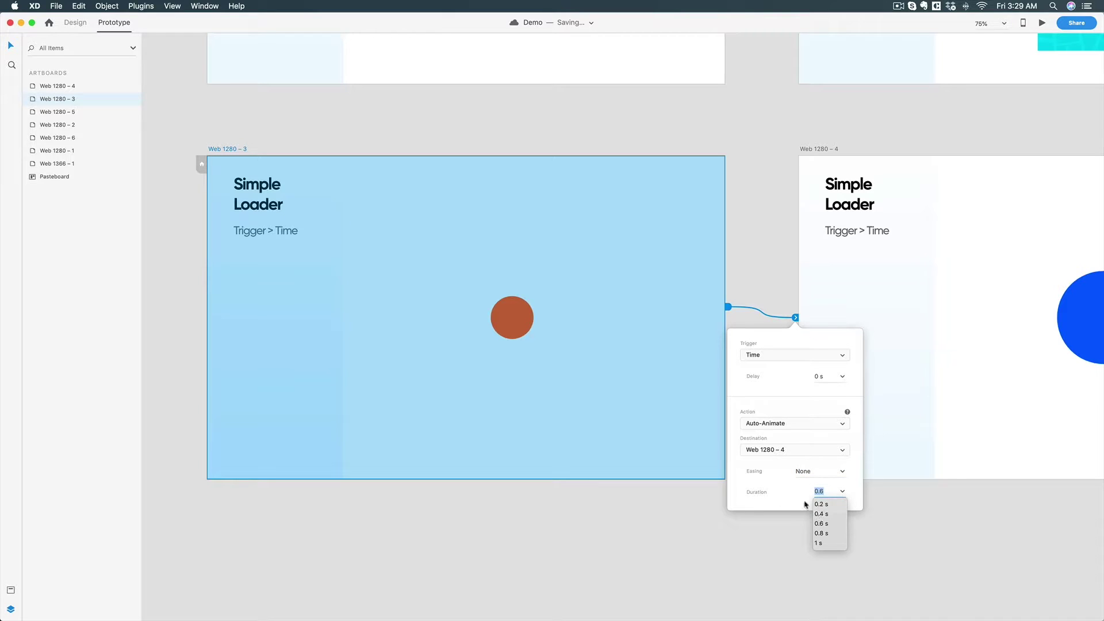
click(822, 514)
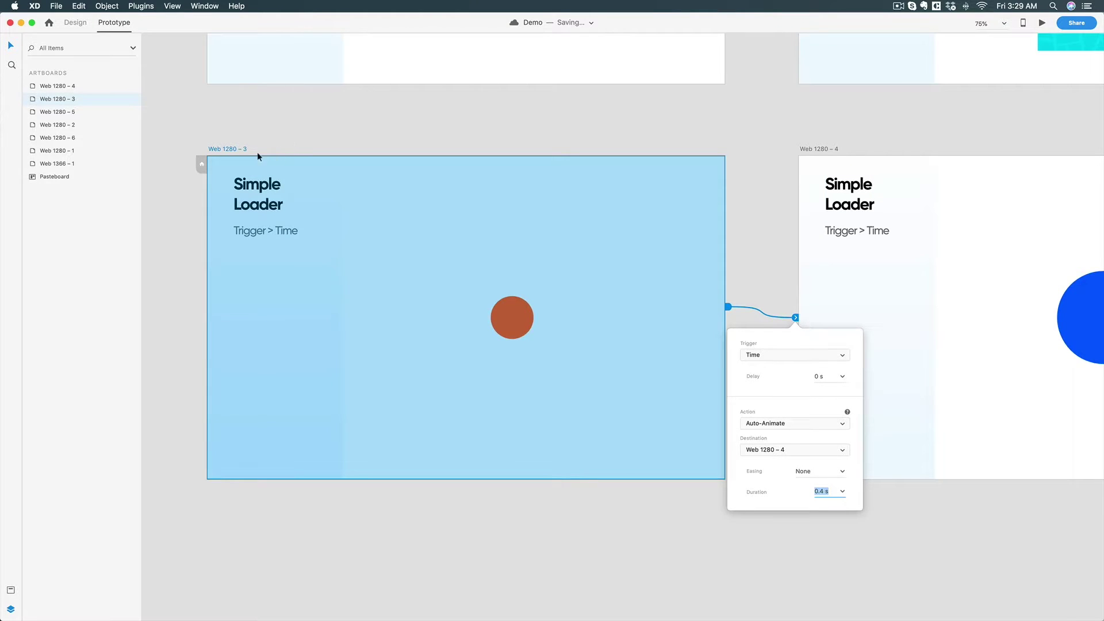
Preview the loader transition from the Web 1280 – 3 artboard and close the preview.
click(228, 151)
click(1042, 24)
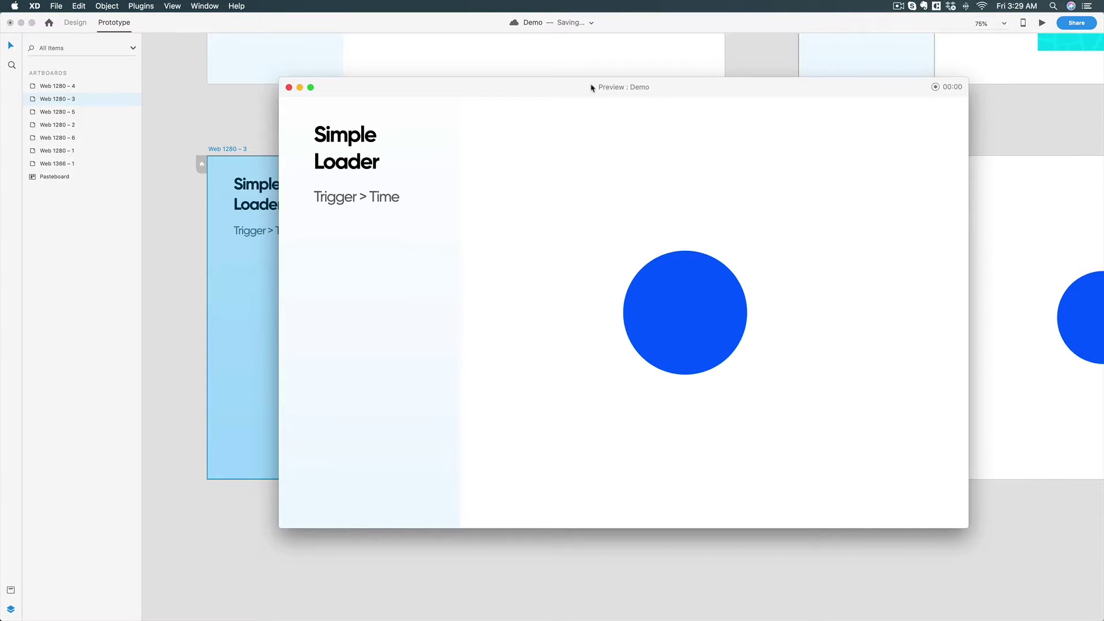
click(289, 88)
Set the duration of the link from Web 1280 – 3 to 0.8 s, preview the loader again, and close the preview.
click(795, 318)
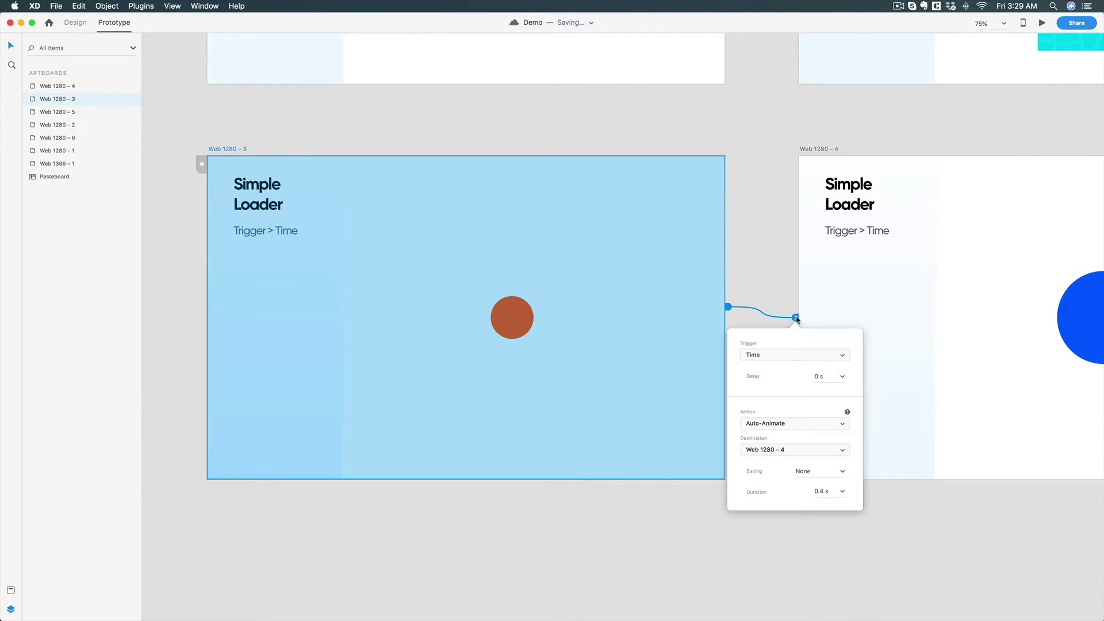
click(844, 492)
click(830, 534)
click(1044, 24)
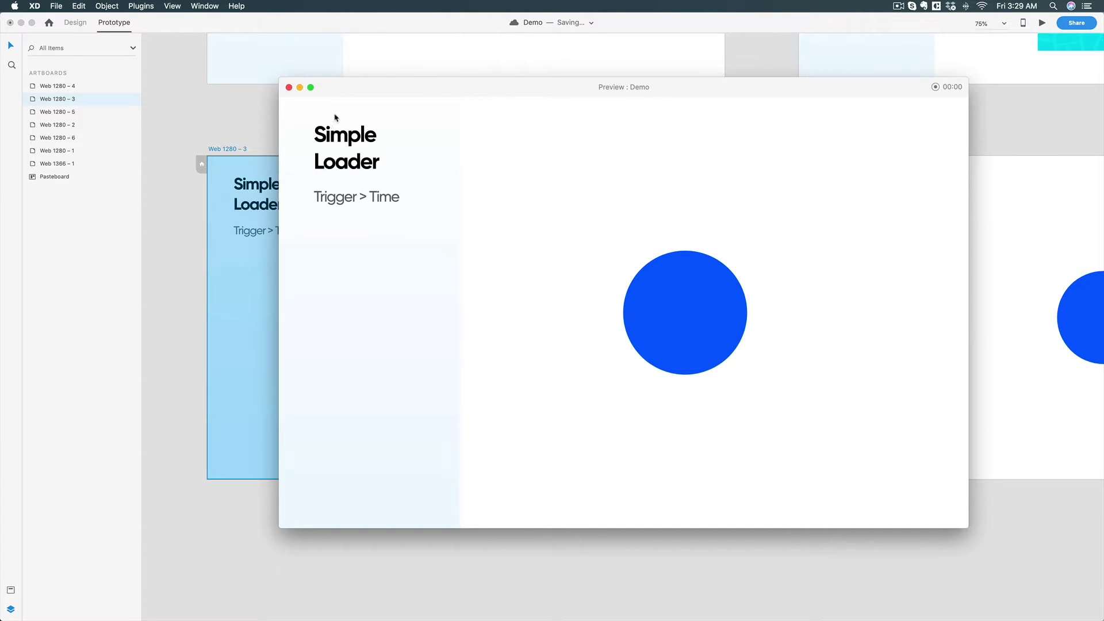
click(289, 88)
Connect the whole Web 1280 – 4 artboard back to Web 1280 – 3, keeping the Time trigger and Auto-Animate.
scroll(450, 267, right, 2)
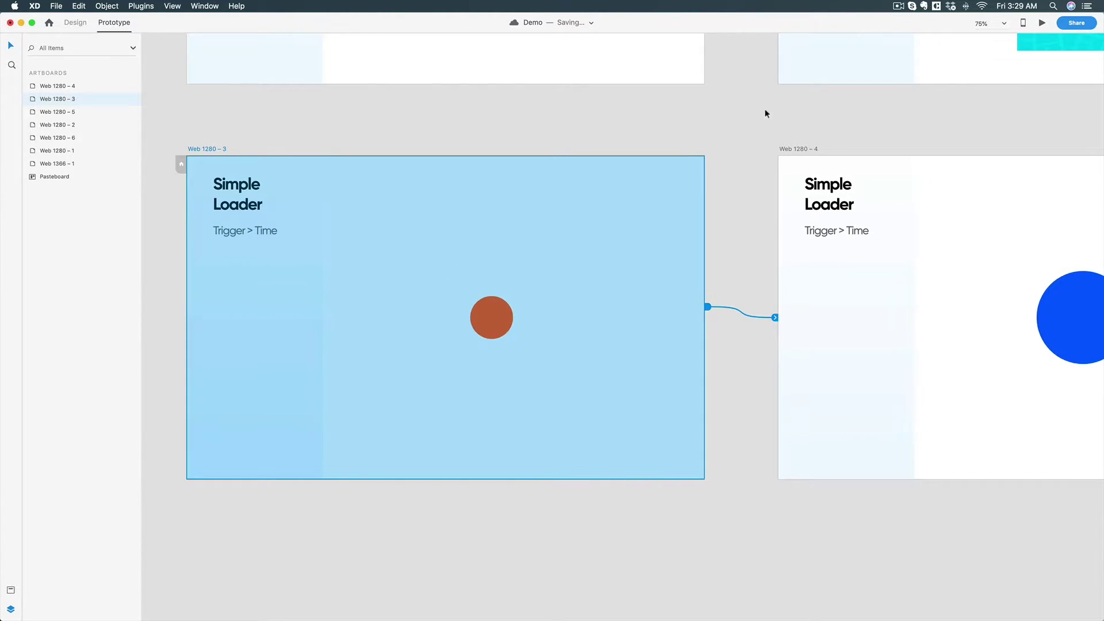
click(800, 151)
scroll(805, 172, right, 10)
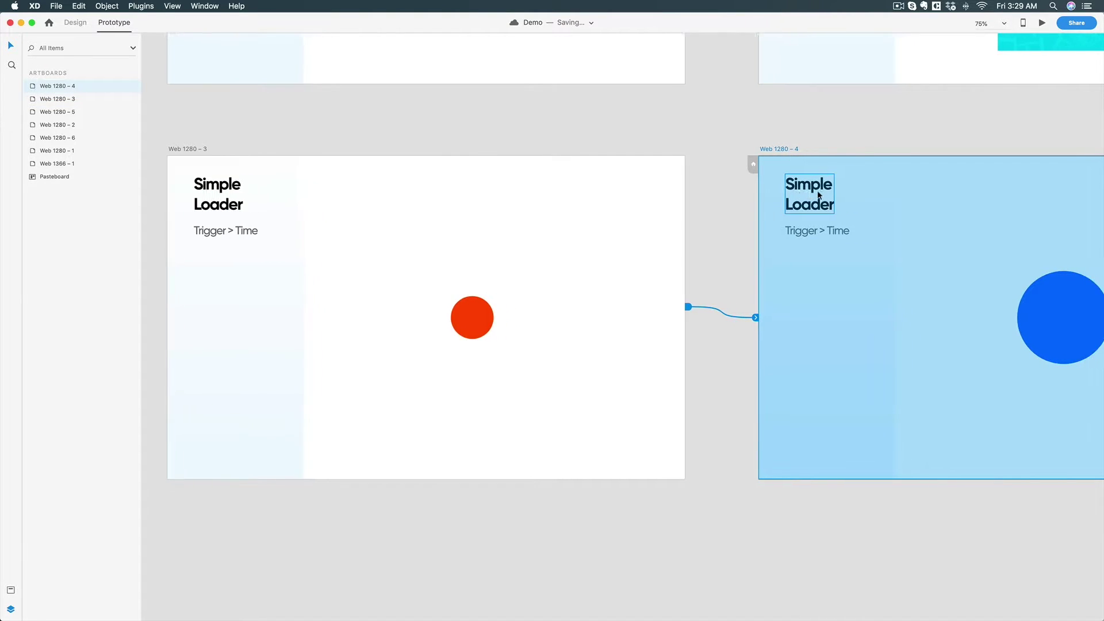
scroll(818, 195, right, 7)
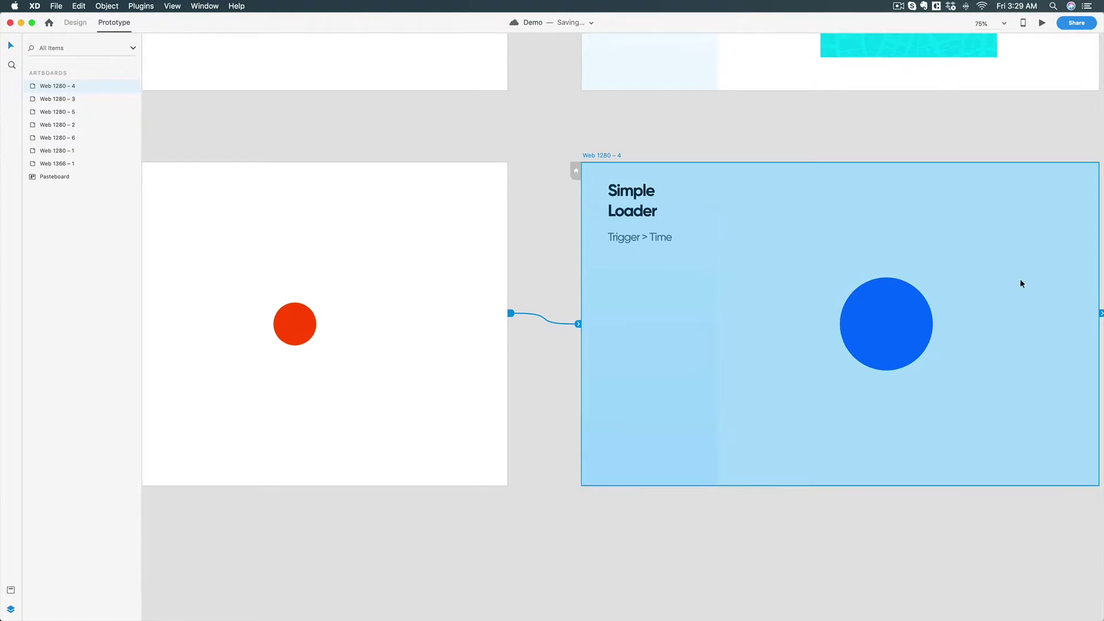
scroll(1024, 281, right, 4)
drag(1053, 313, 306, 230)
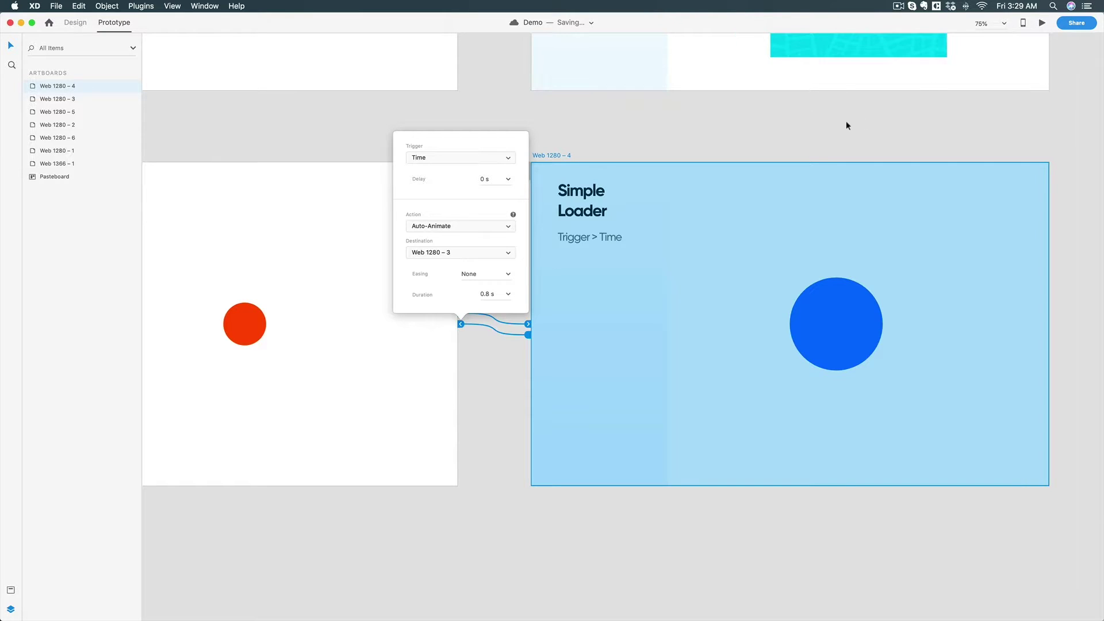
Preview the looping loader starting from the Web 1280 – 3 artboard and close the preview.
scroll(847, 121, left, 10)
click(390, 156)
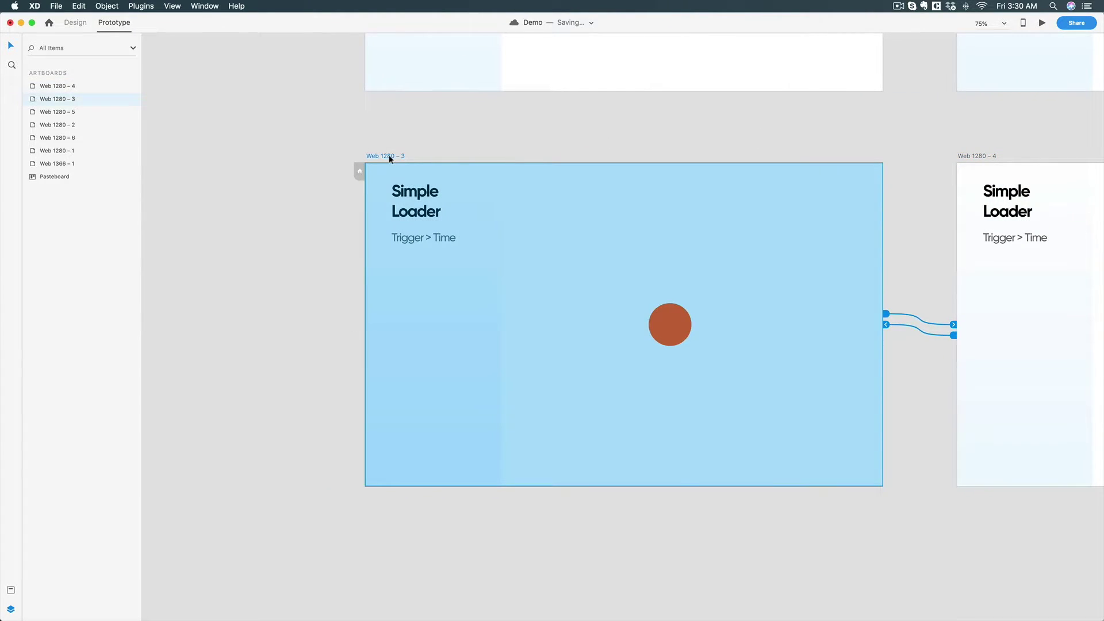
click(1041, 23)
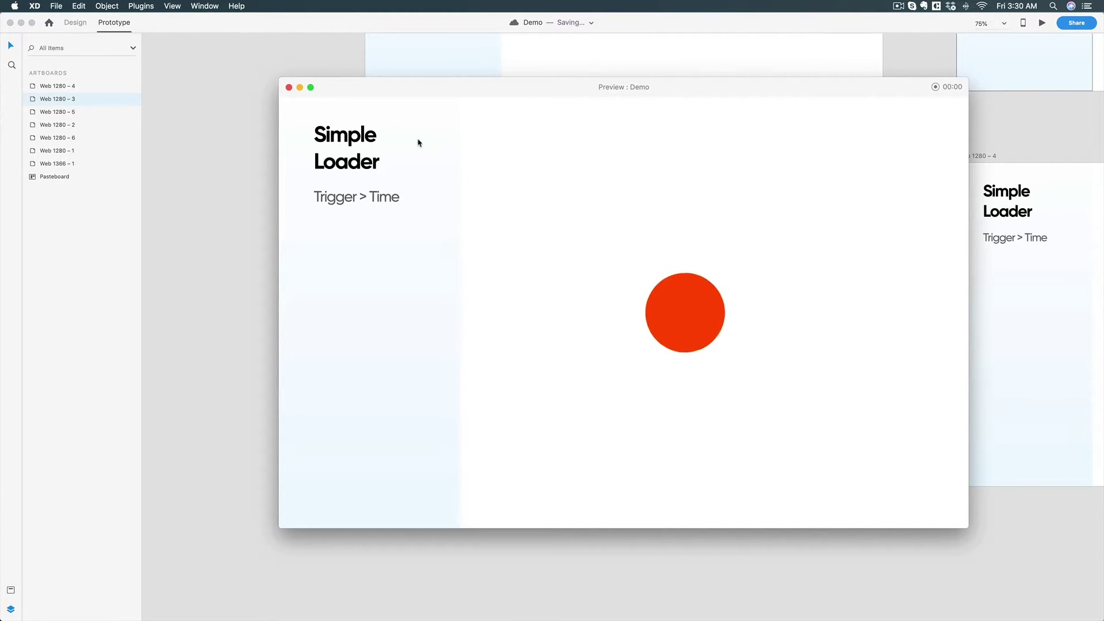
click(289, 87)
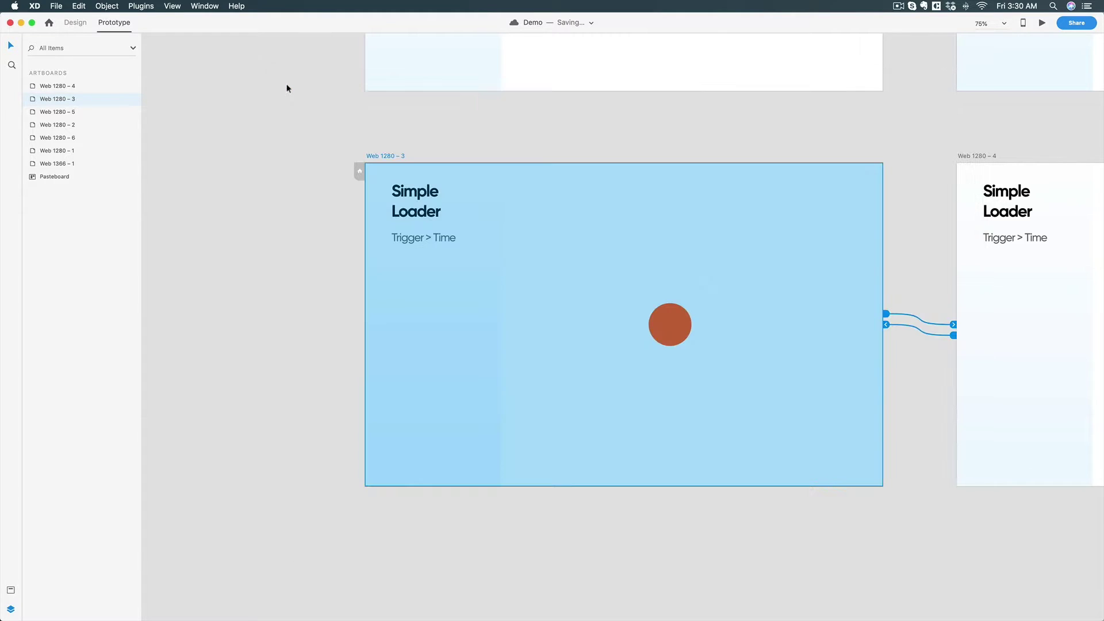
Switch to Design mode and examine the Web 1366 – 1 login artboard and the carousel images beside it on the pasteboard.
click(76, 22)
key(z)
scroll(347, 185, down, 3)
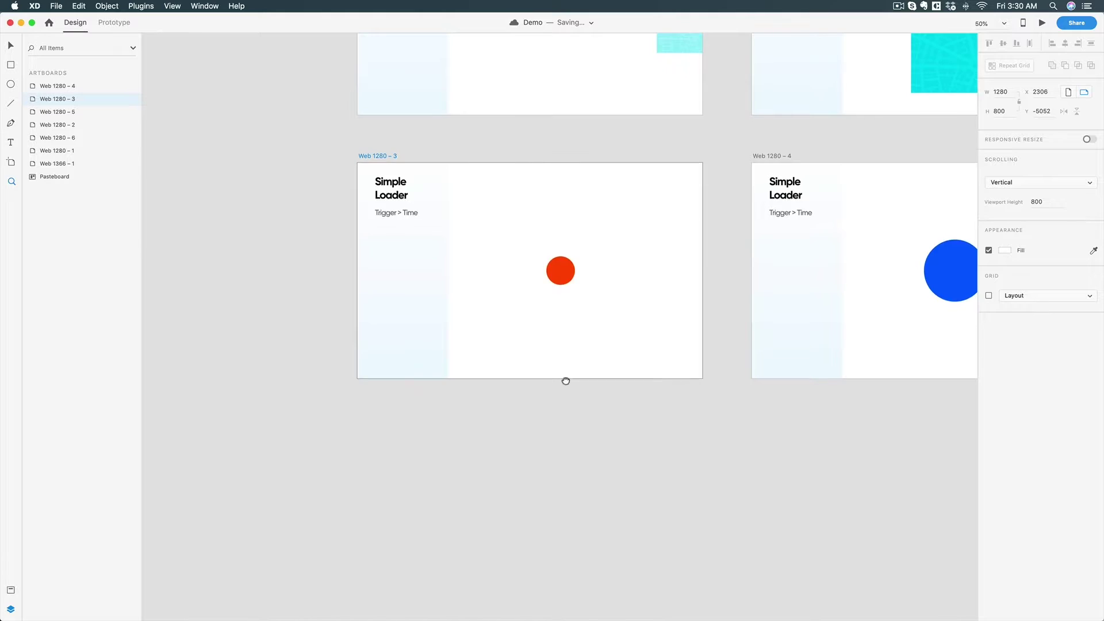
scroll(612, 506, down, 10)
scroll(589, 287, down, 10)
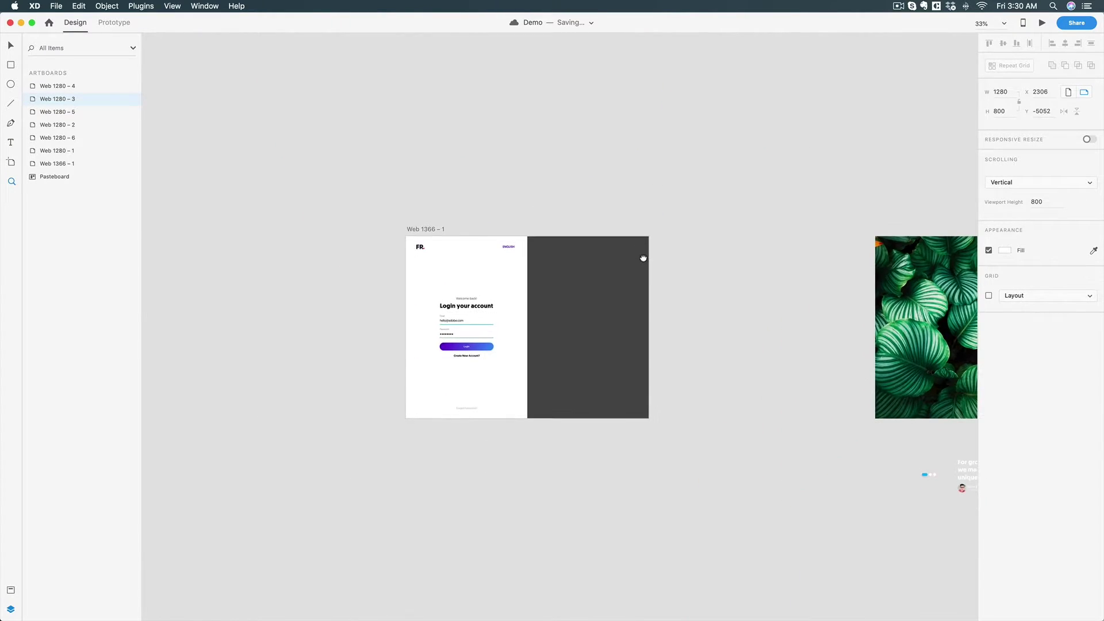
click(515, 346)
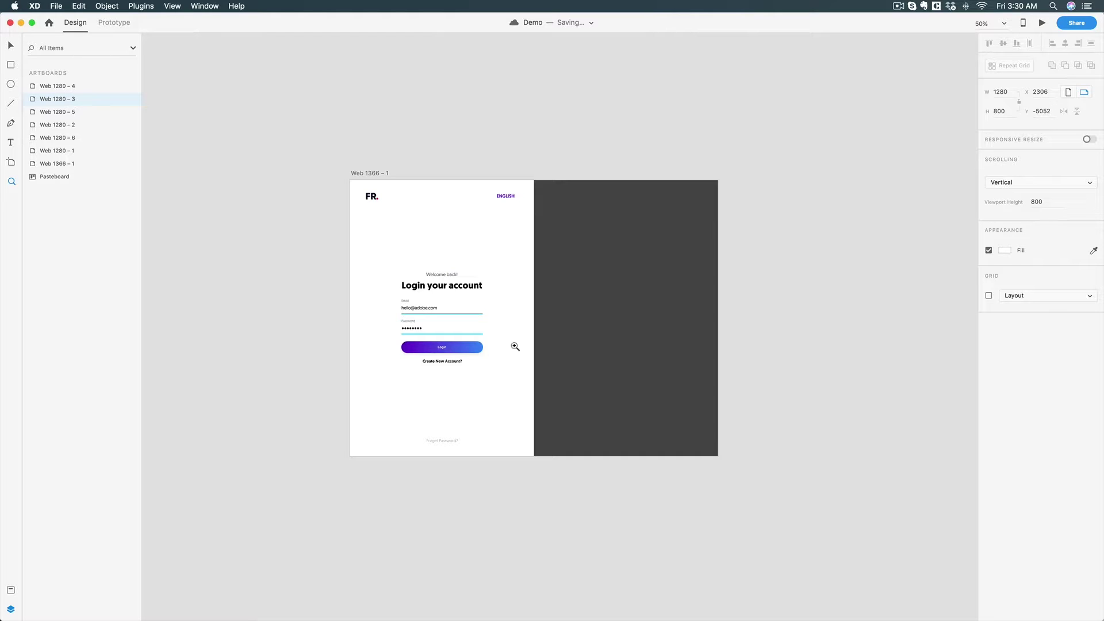
key(v)
scroll(541, 365, down, 2)
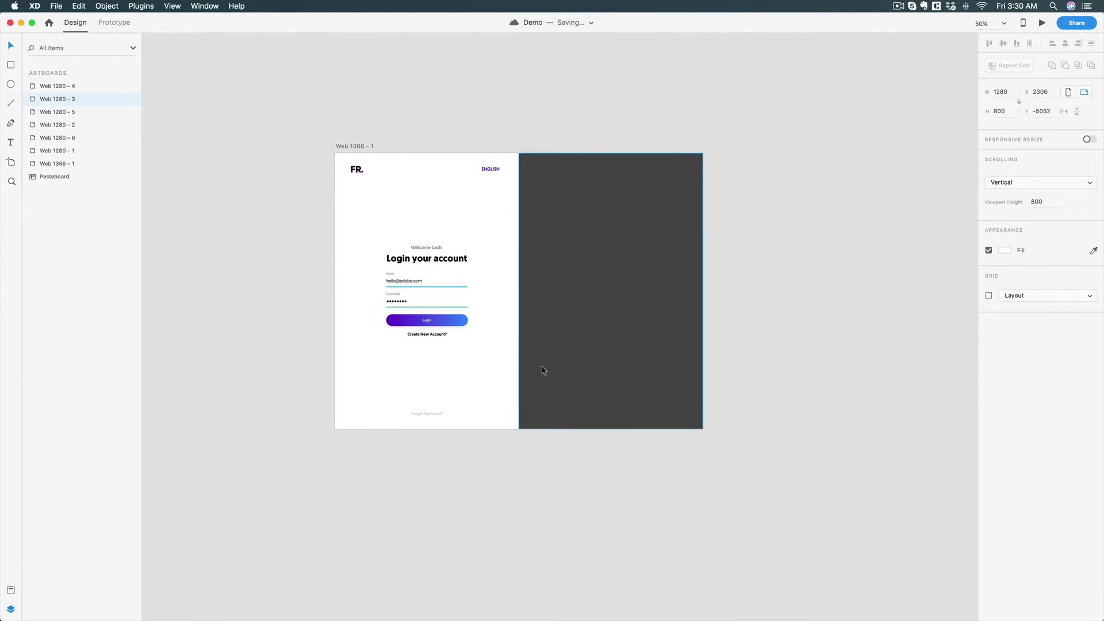
scroll(595, 402, right, 5)
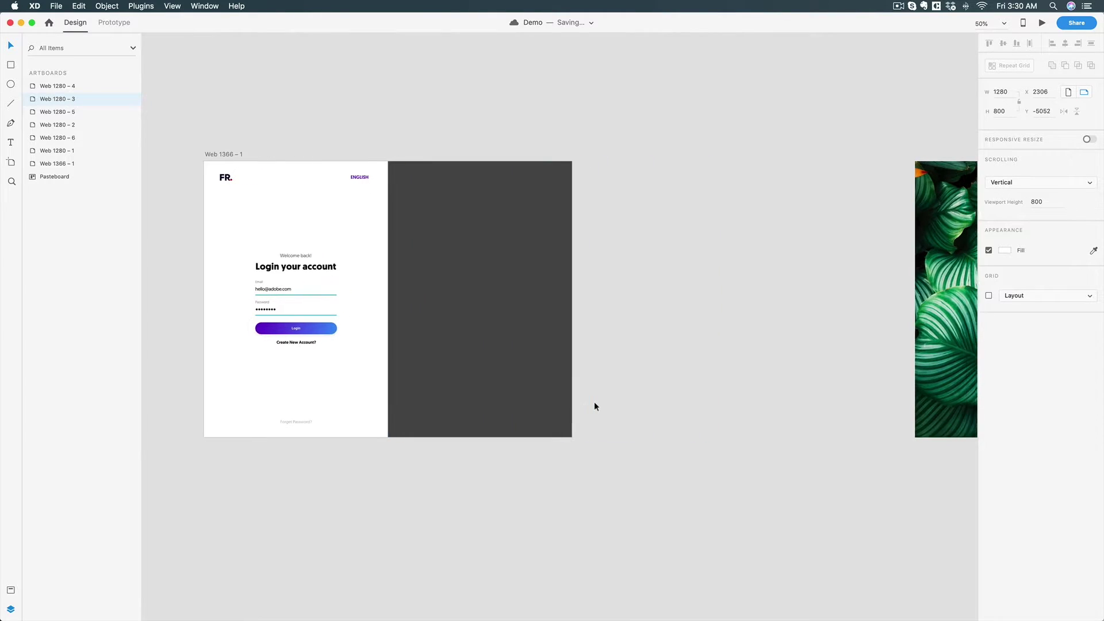
scroll(594, 402, left, 4)
click(405, 271)
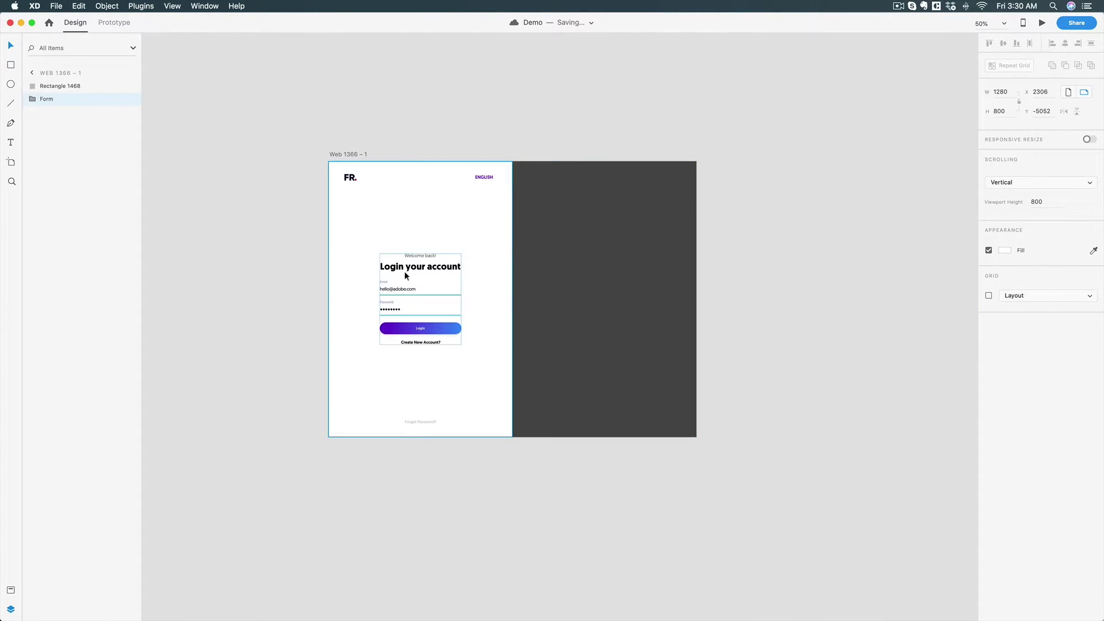
scroll(607, 409, right, 15)
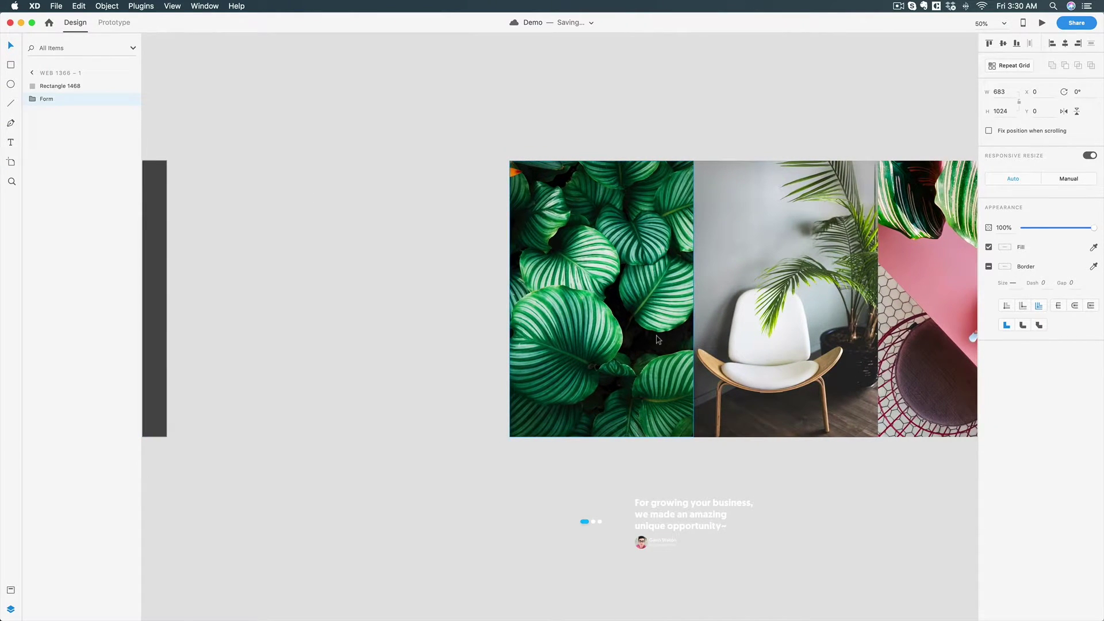
Try moving the green leaf image to another spot on the pasteboard, and undo the move.
click(658, 337)
drag(658, 336, 581, 248)
key(cmd+z)
Move the slide indicator dots on the pasteboard slightly up and farther left of the slide text, to about X 4391, Y -76.
scroll(617, 284, down, 2)
key(z)
click(642, 481)
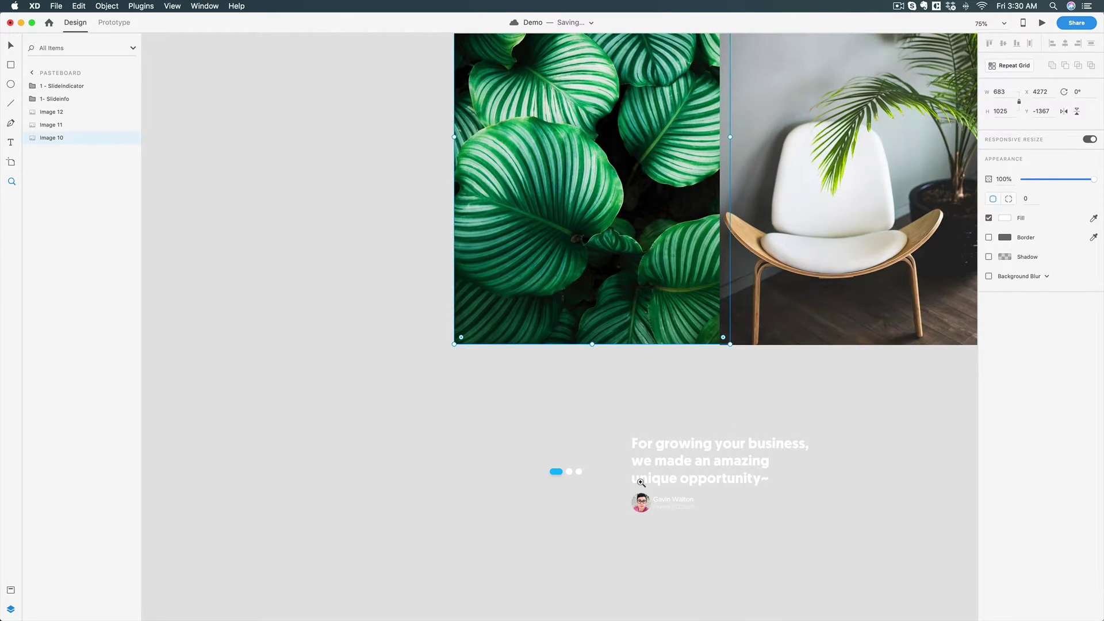
click(642, 481)
key(v)
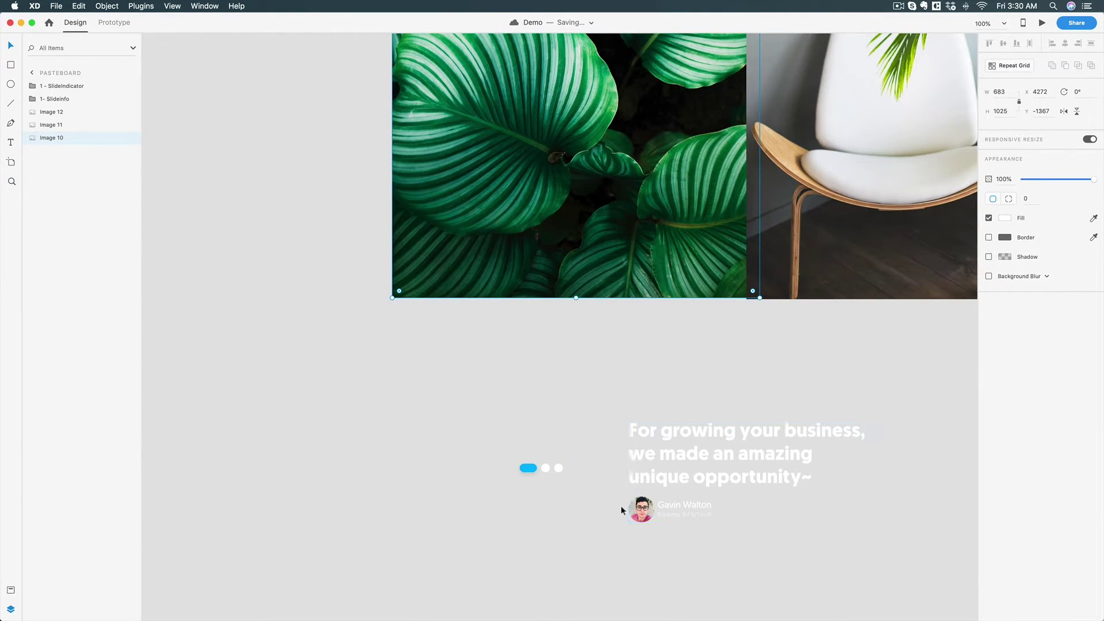
drag(539, 467, 475, 445)
key(z)
alt+click(493, 439)
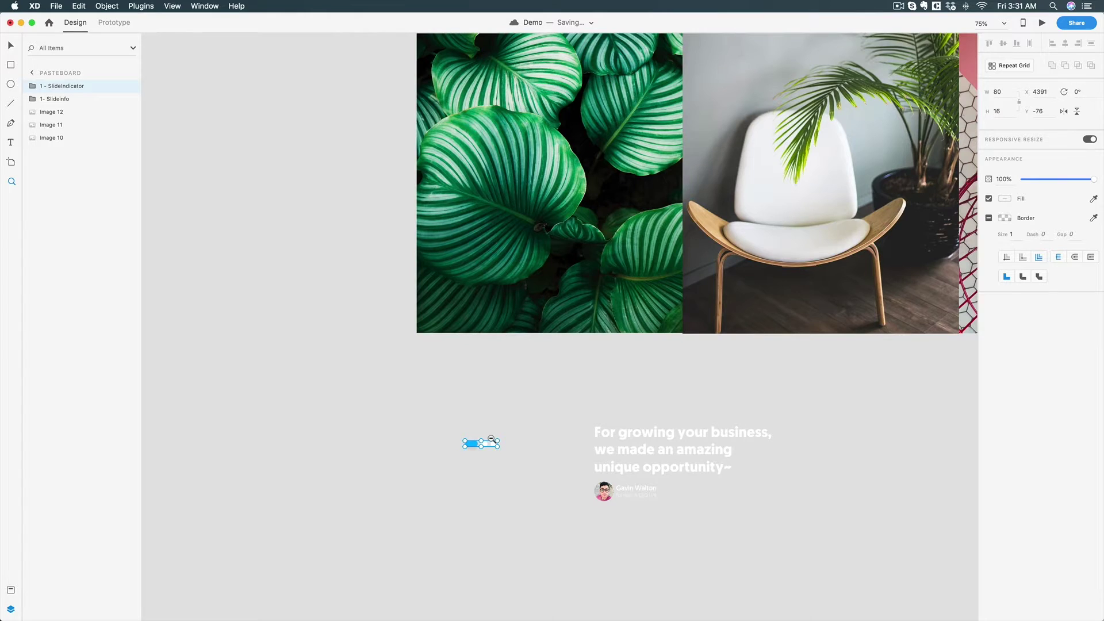
alt+click(492, 438)
Move the green leaf image from the pasteboard onto the dark rectangle in the Web 1366 – 1 artboard, at about X 751, Y 27.
scroll(575, 444, left, 5)
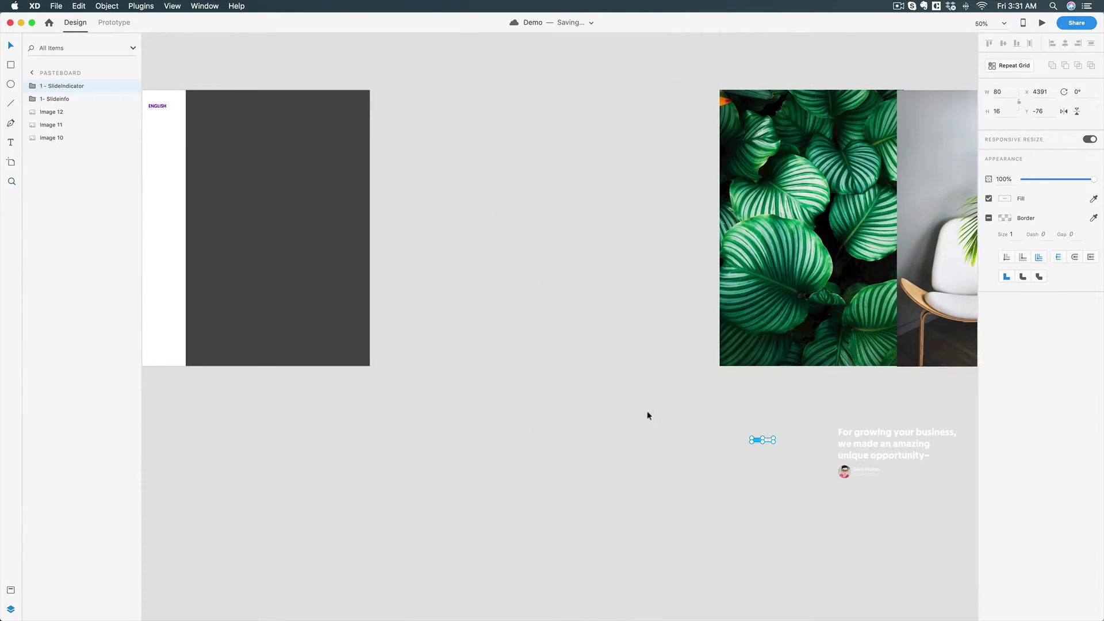
scroll(647, 416, up, 4)
scroll(644, 431, left, 2)
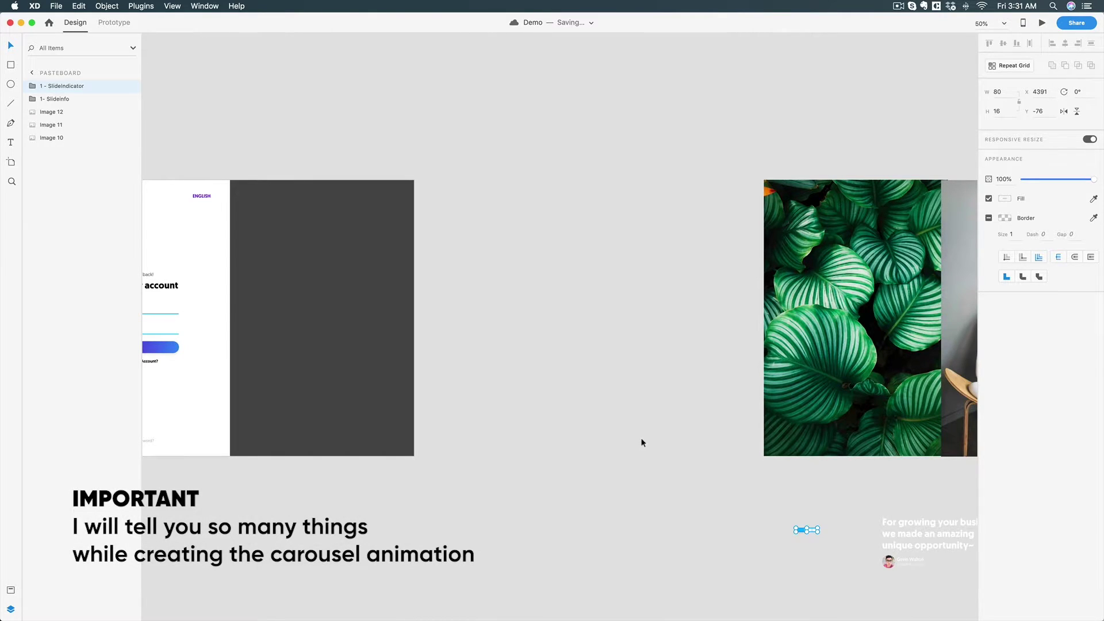
scroll(643, 442, down, 2)
scroll(642, 442, left, 1)
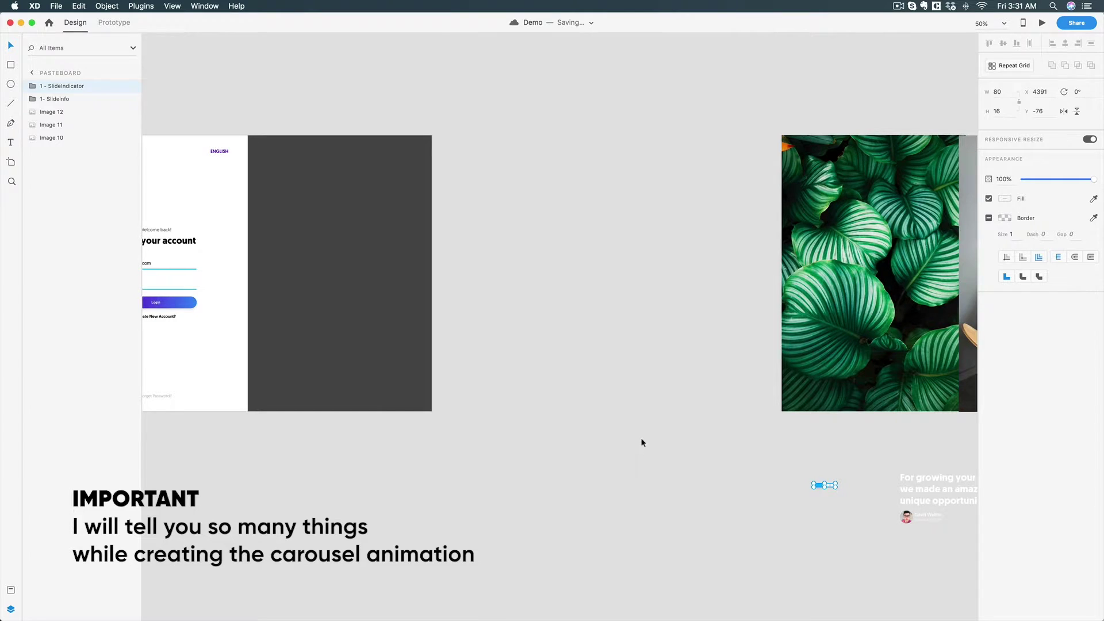
scroll(643, 442, down, 1)
scroll(643, 443, left, 3)
click(851, 301)
drag(868, 195, 369, 223)
Mask the leaf image with the dark rectangle in Web 1366 – 1 using Mask with Shape.
scroll(369, 223, up, 1)
key(z)
scroll(422, 188, up, 3)
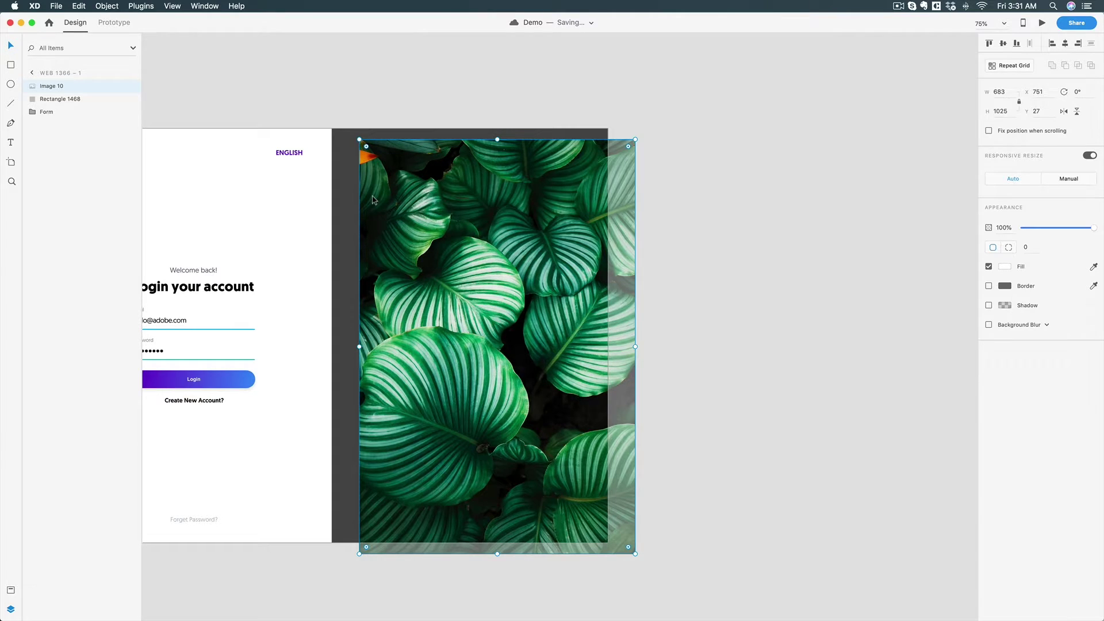
shift+click(347, 206)
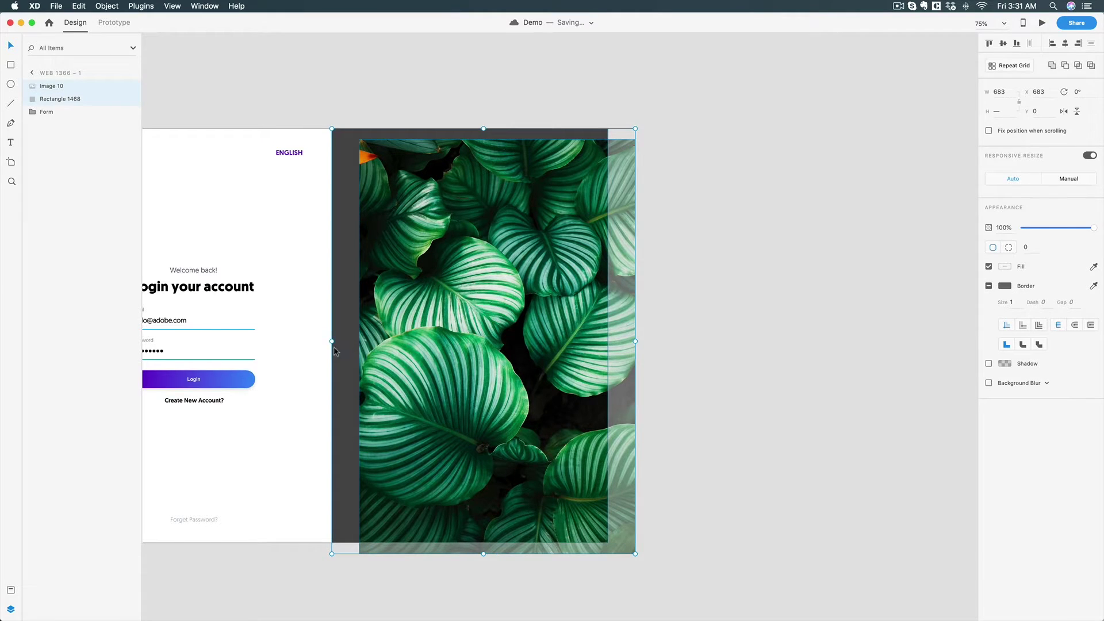
click(105, 6)
mouse_move(154, 10)
mouse_move(107, 6)
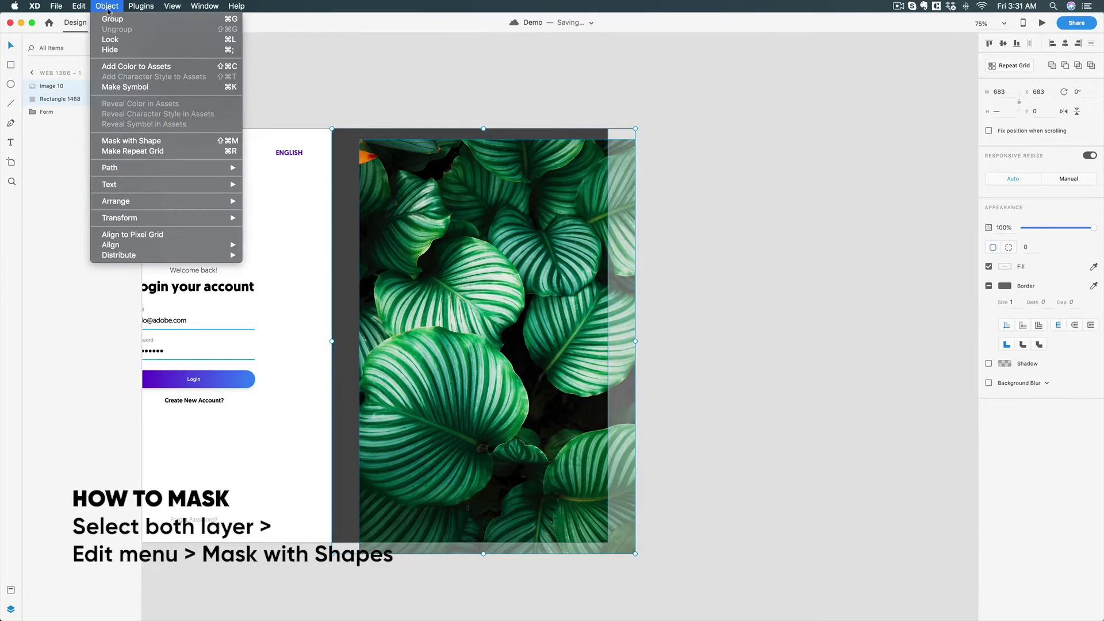
click(128, 143)
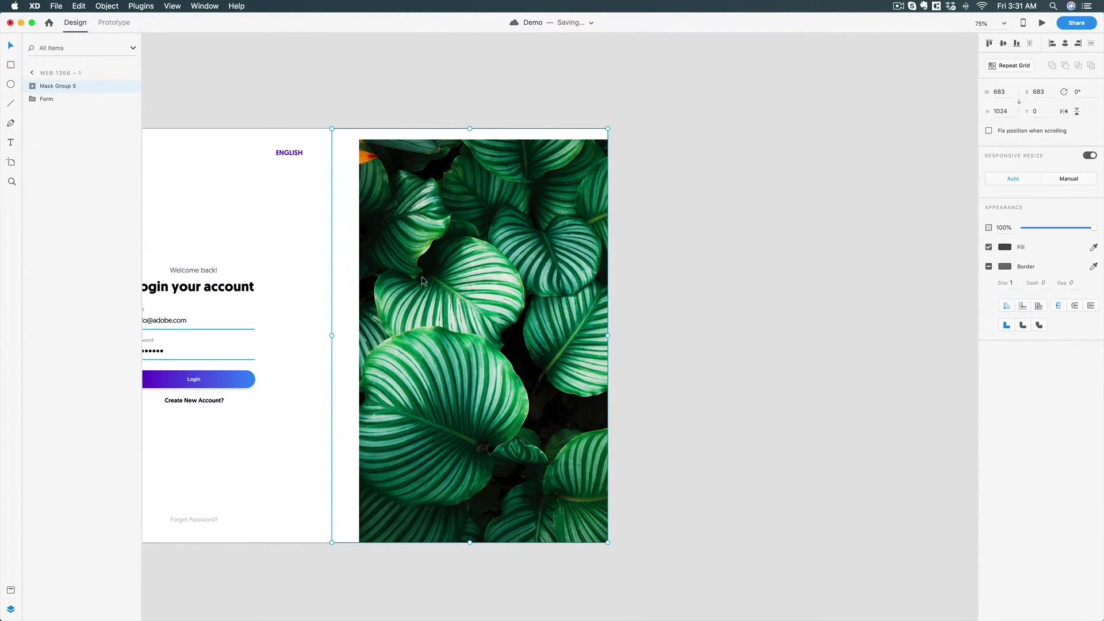
Reposition the leaf image inside the mask group to X 683, Y 0 so it fills the mask, and deselect it.
double_click(446, 300)
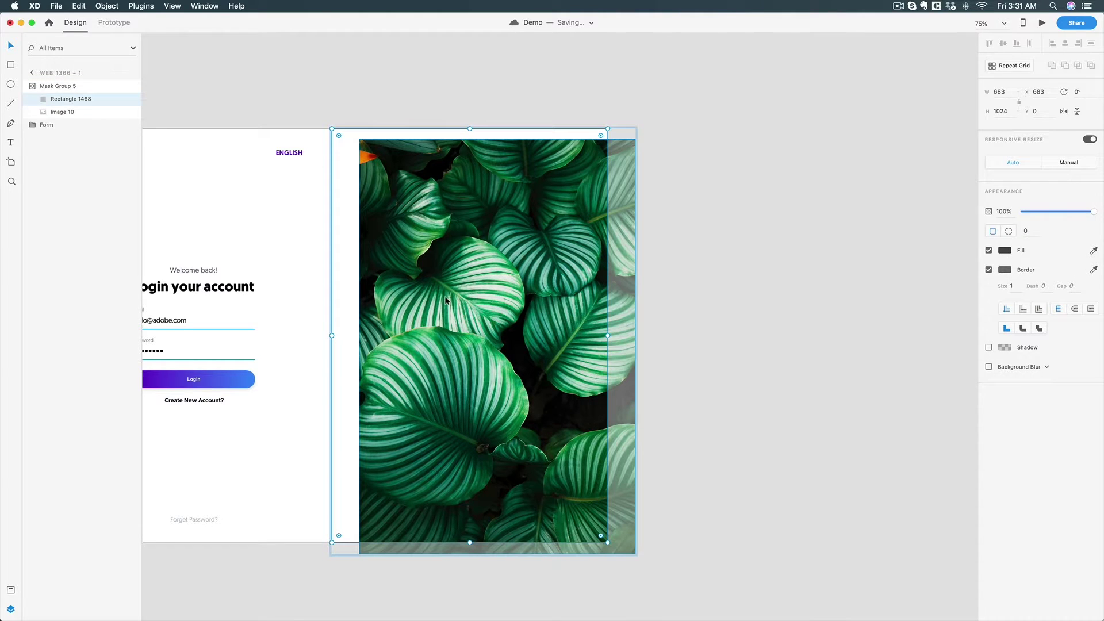
drag(491, 263, 464, 259)
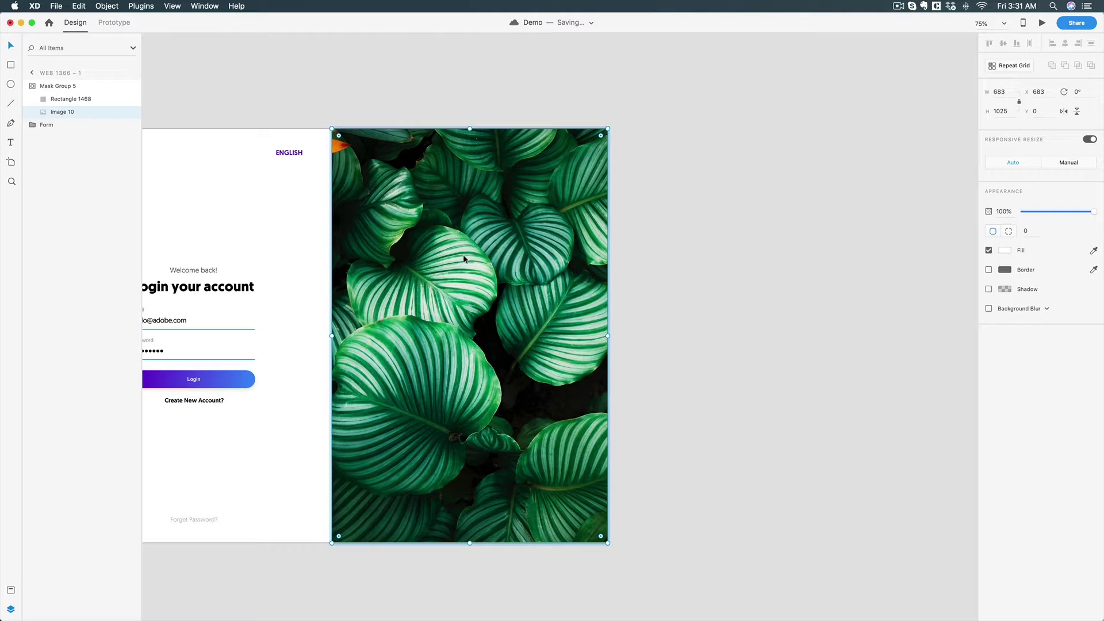
click(761, 419)
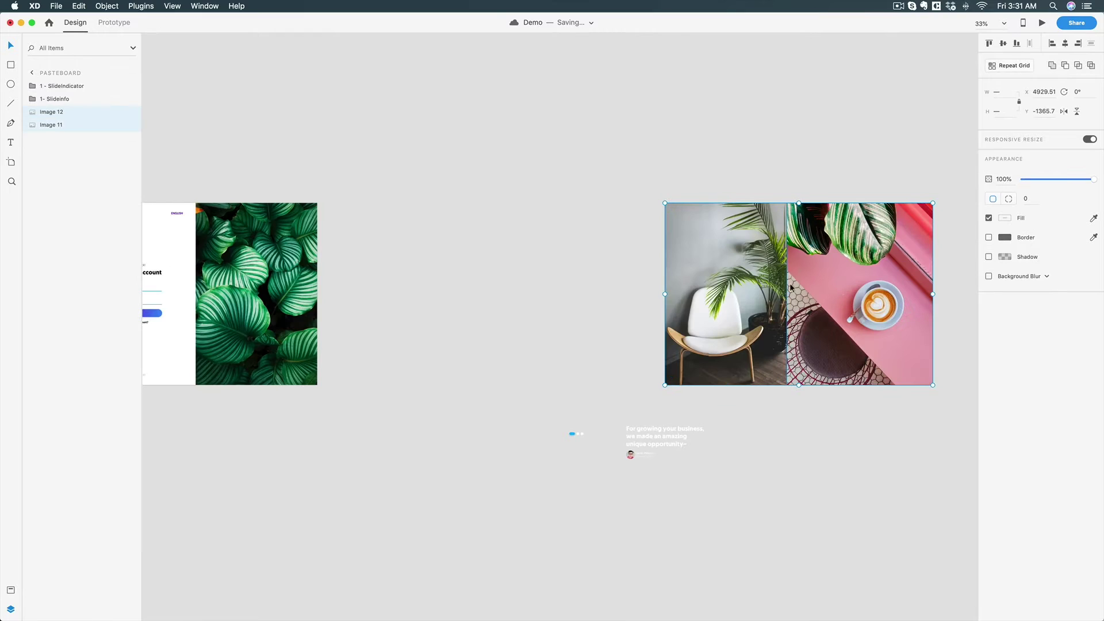
Enlarge the chair and coffee images together and place them beside the Web 1366 – 1 artboard, at about X 2974, Y -1826.
drag(697, 266, 420, 279)
scroll(420, 277, left, 5)
drag(828, 380, 967, 446)
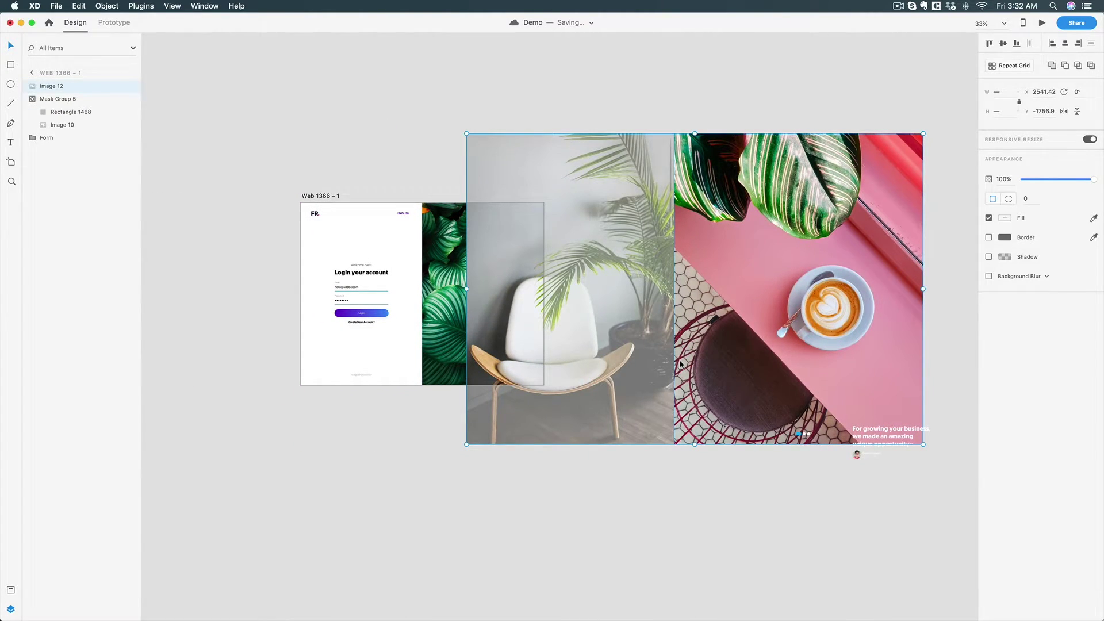
drag(556, 355, 652, 269)
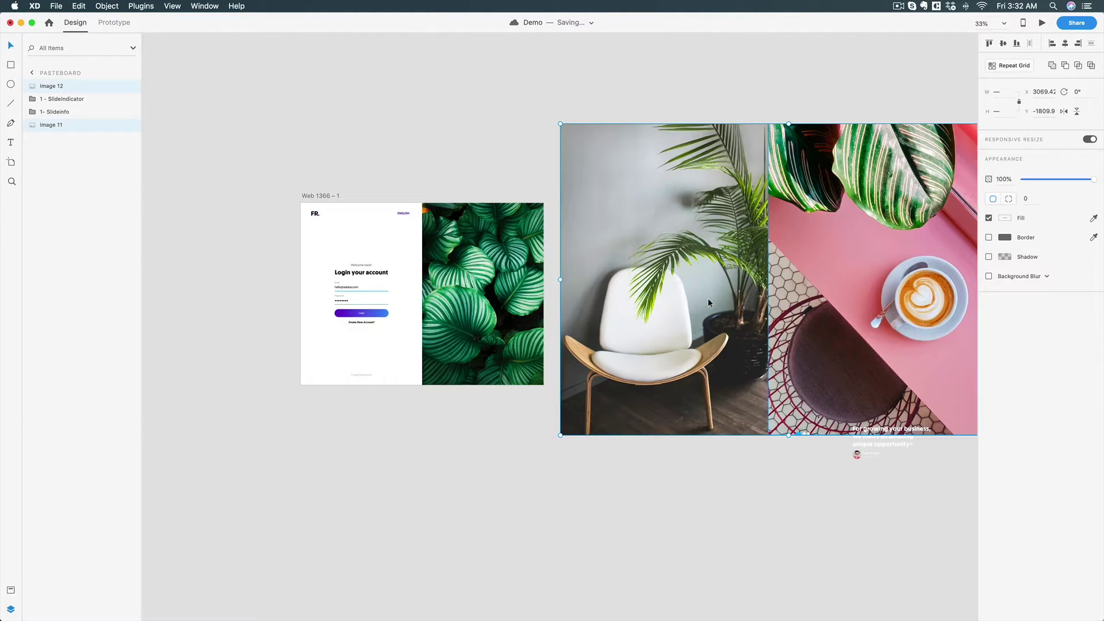
mouse_move(659, 275)
mouse_down()
mouse_move(622, 280)
mouse_move(643, 274)
mouse_up()
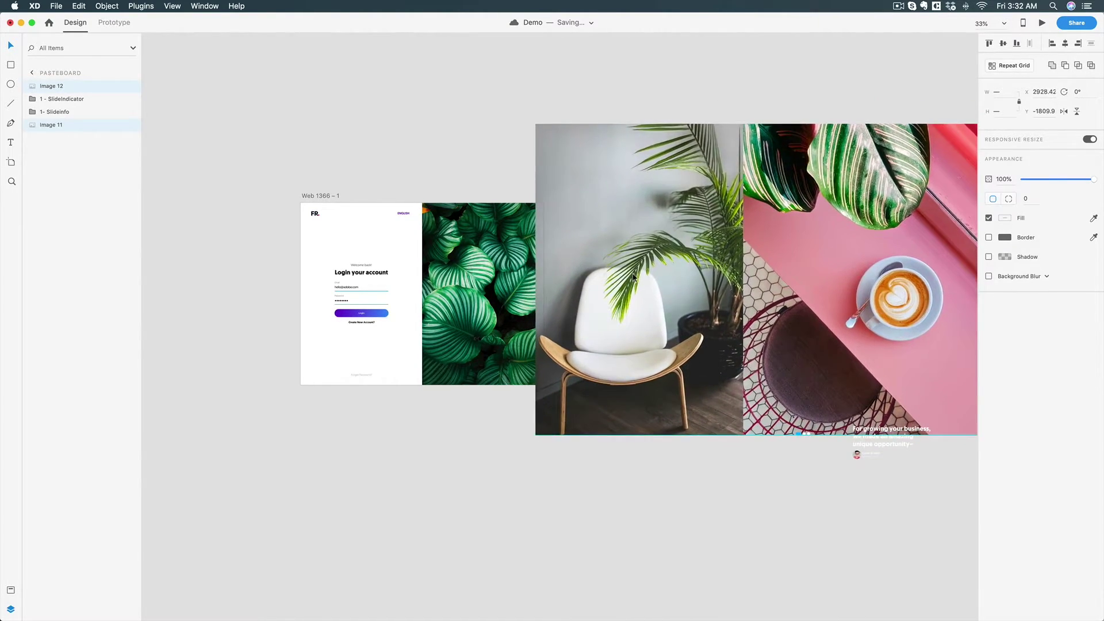
key(z)
click(706, 273)
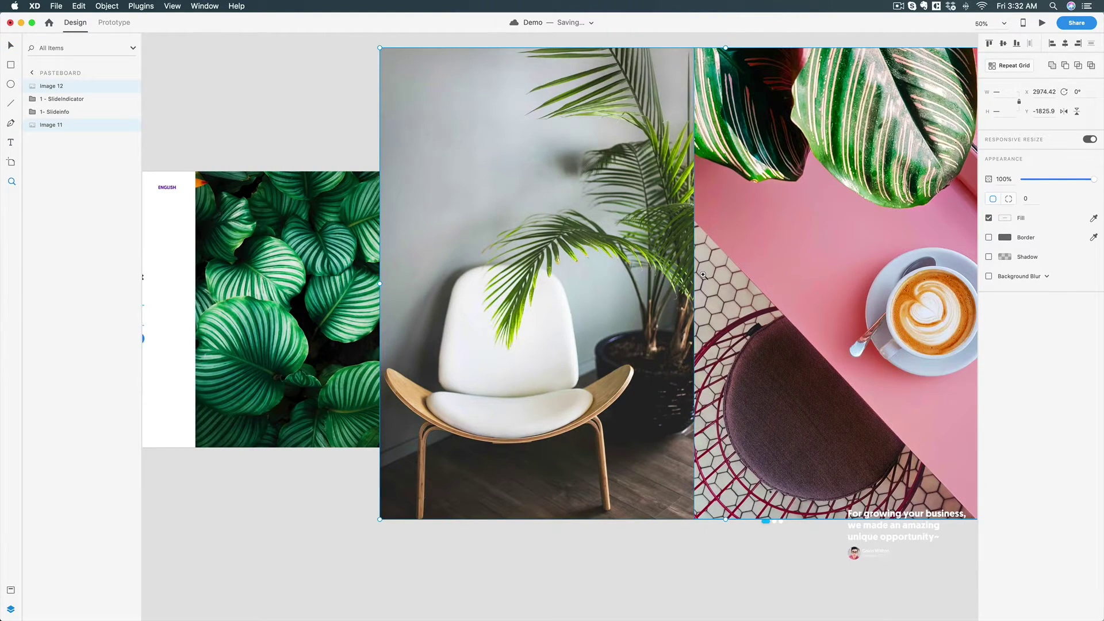
Cut the chair and coffee images and paste them into Mask Group 5, positioned right after the leaf image at X 1366.42, Y -362.93.
key(Delete)
key(v)
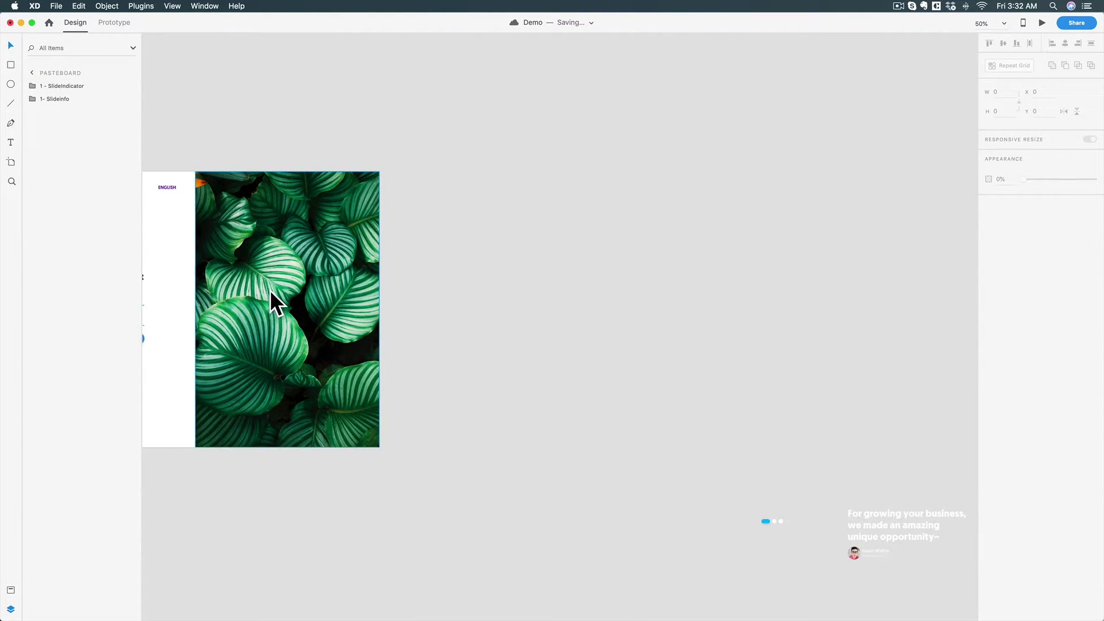
click(287, 290)
key(super+v)
drag(334, 280, 779, 279)
scroll(572, 328, left, 5)
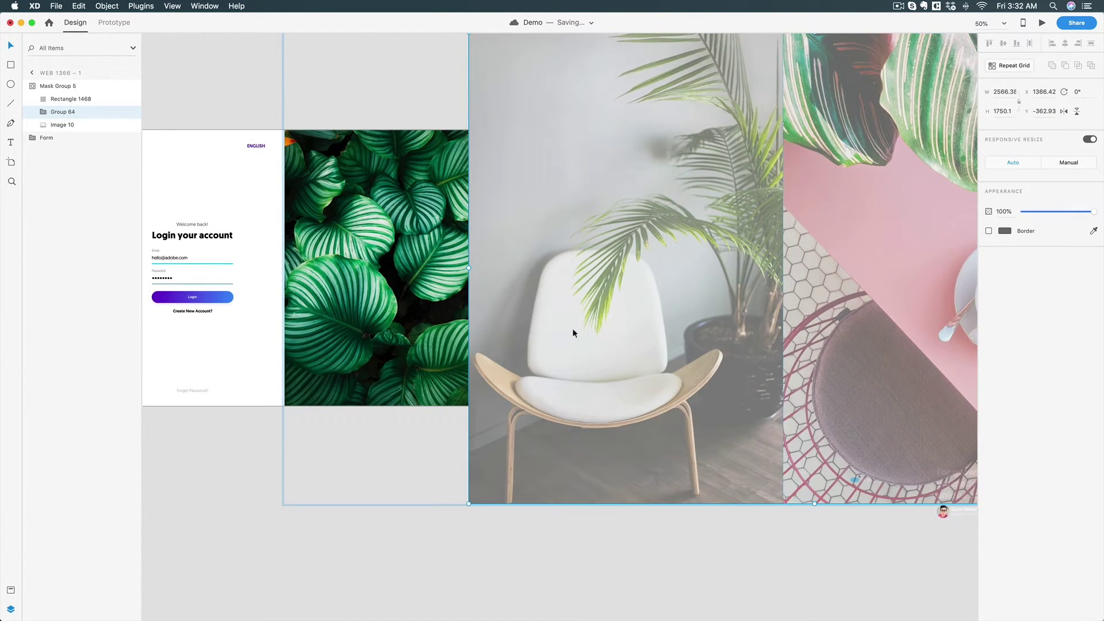
key(z)
alt+click(572, 333)
scroll(574, 331, down, 2)
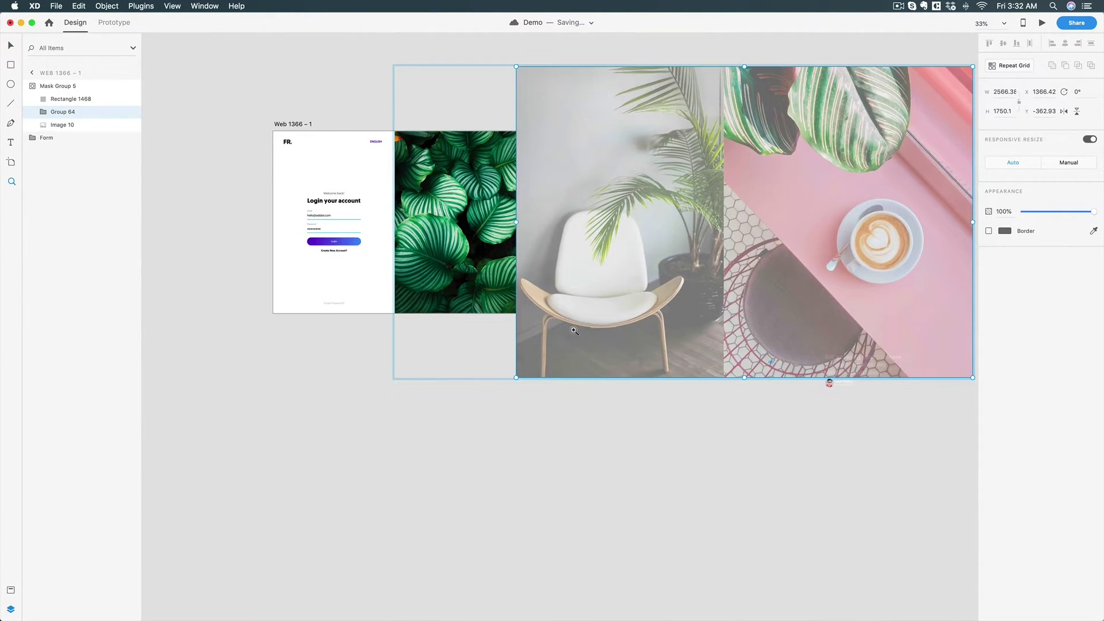
scroll(589, 380, left, 3)
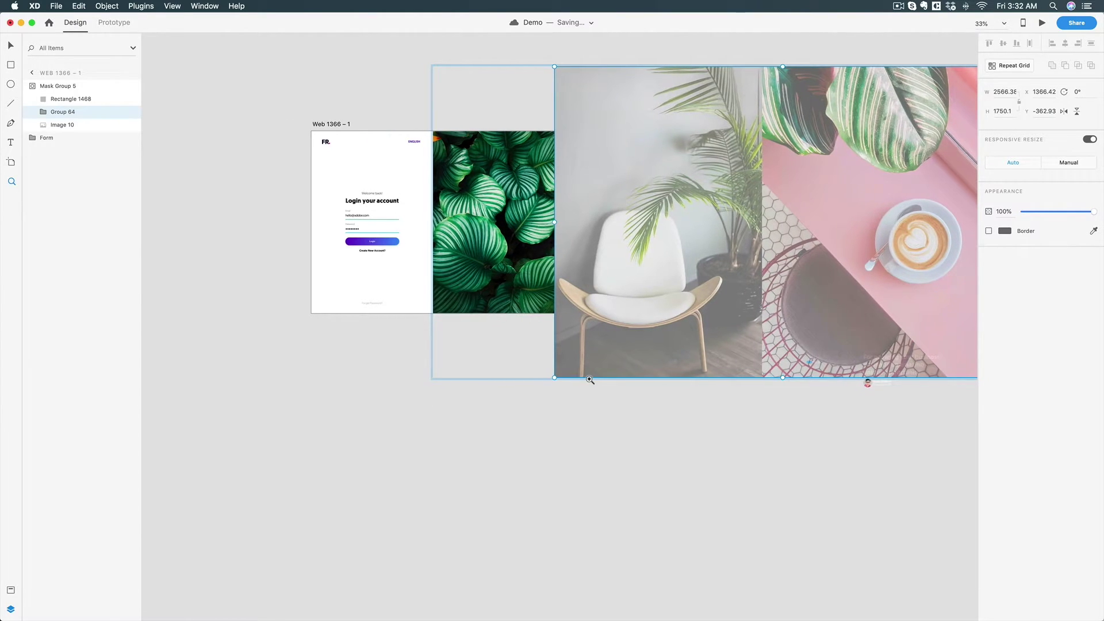
scroll(590, 380, right, 2)
scroll(590, 379, down, 1)
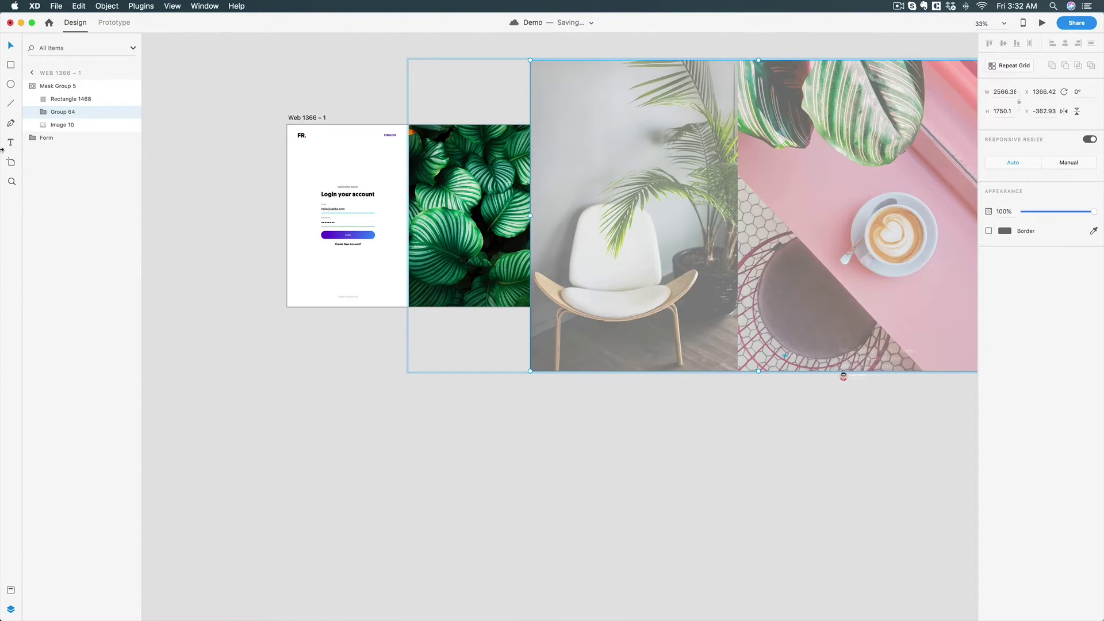
scroll(591, 184, right, 1)
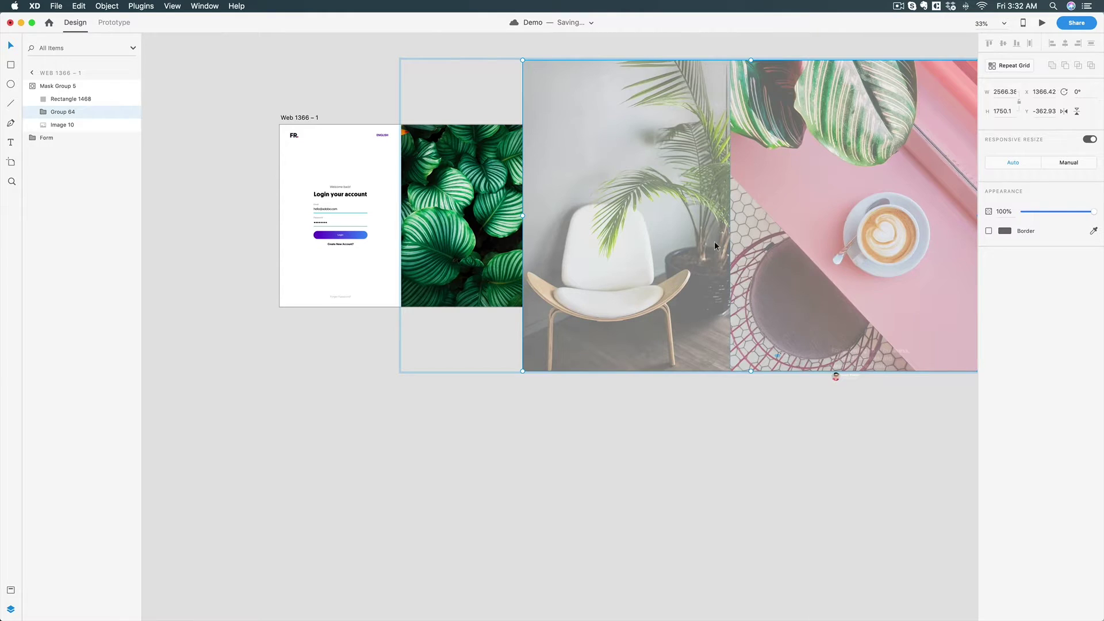
key(Delete)
click(414, 193)
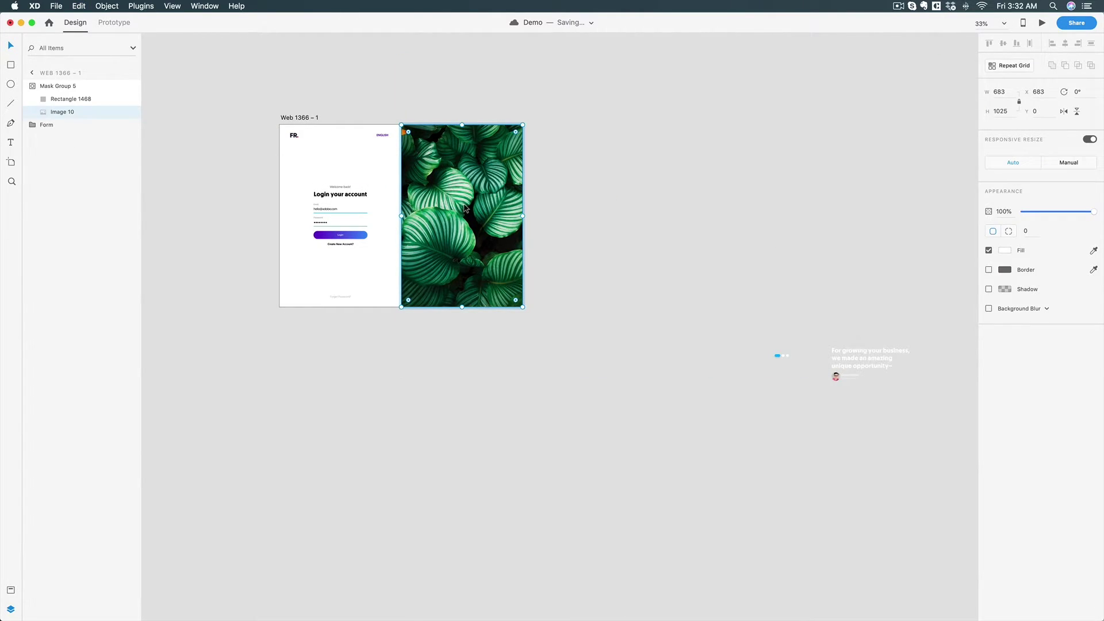
key(super+z)
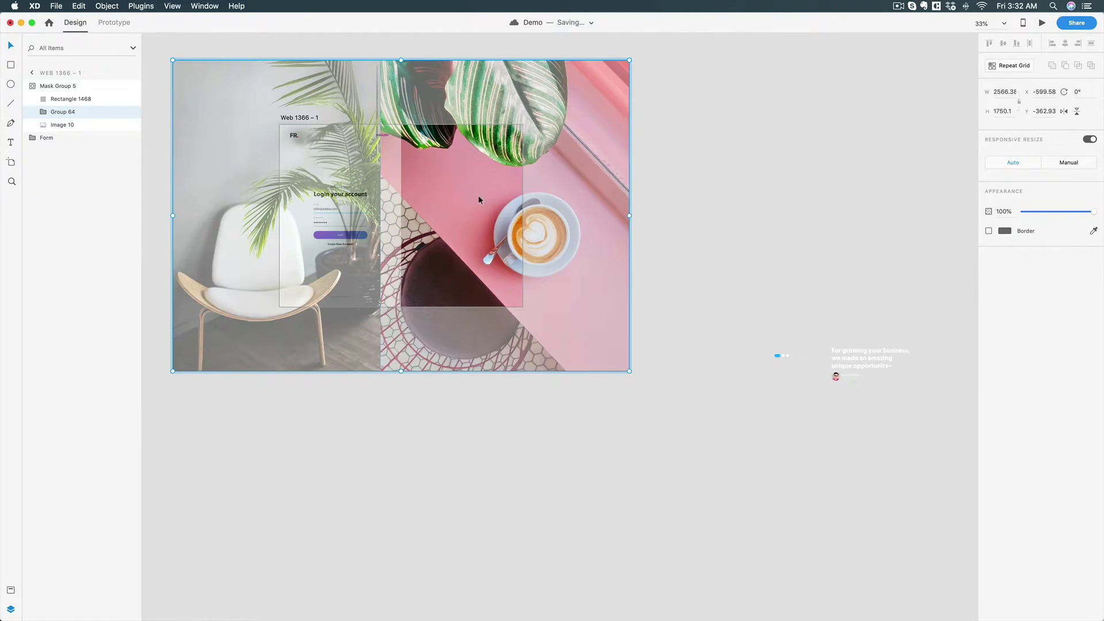
key(super+z)
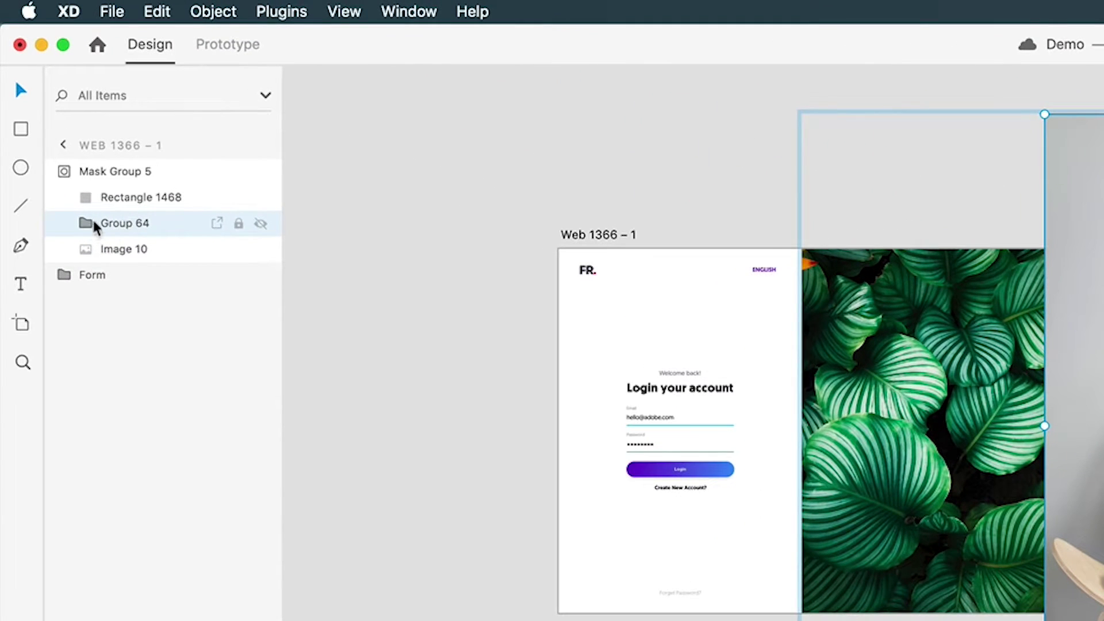
Ungroup Group 64, regroup Image 12, Image 11 and Image 10 together inside Mask Group 5, and postpone the update reminder to tomorrow.
right_click(48, 111)
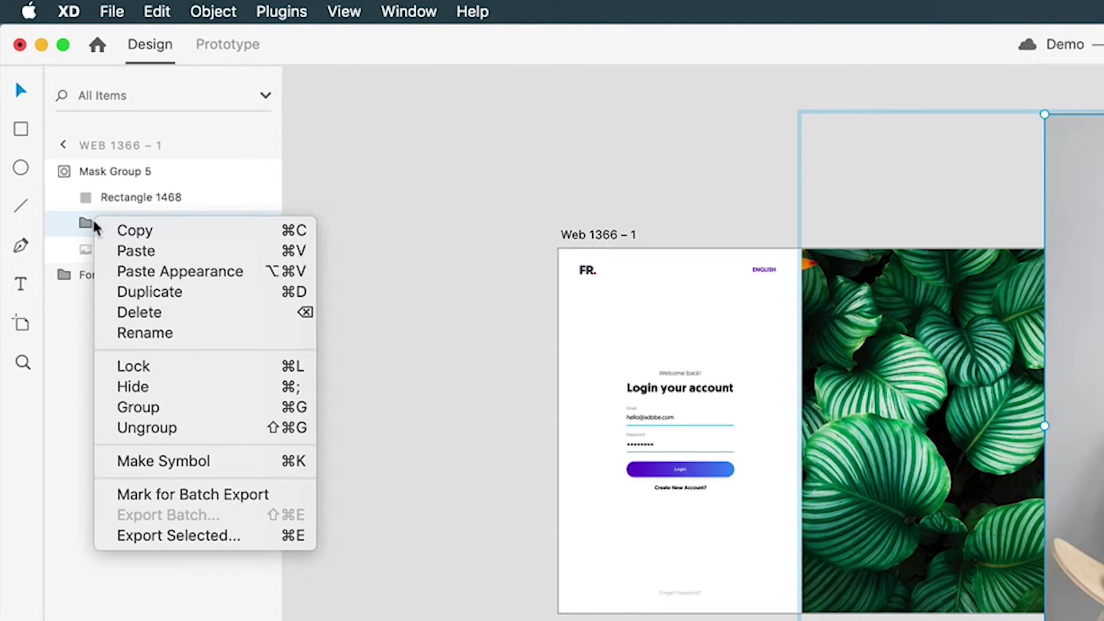
click(142, 426)
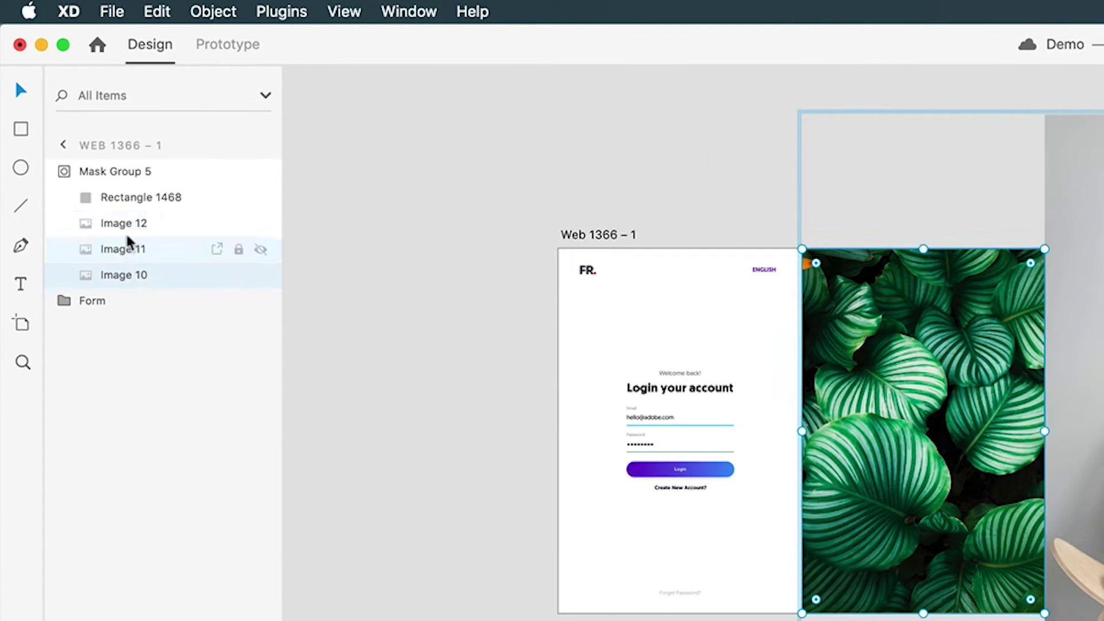
shift+click(128, 233)
right_click(129, 228)
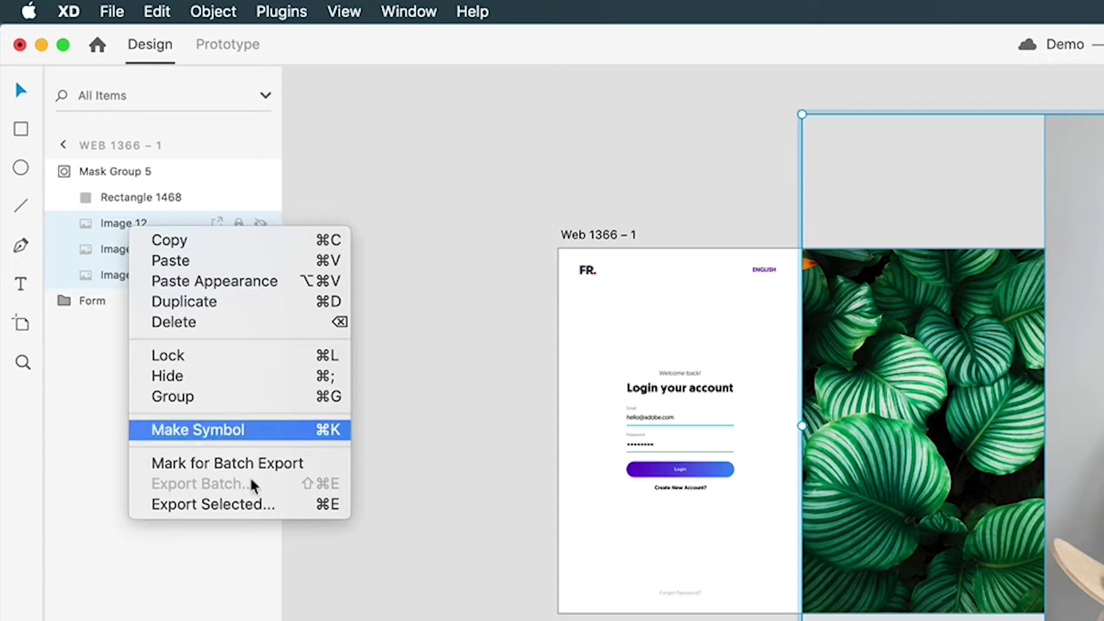
click(235, 401)
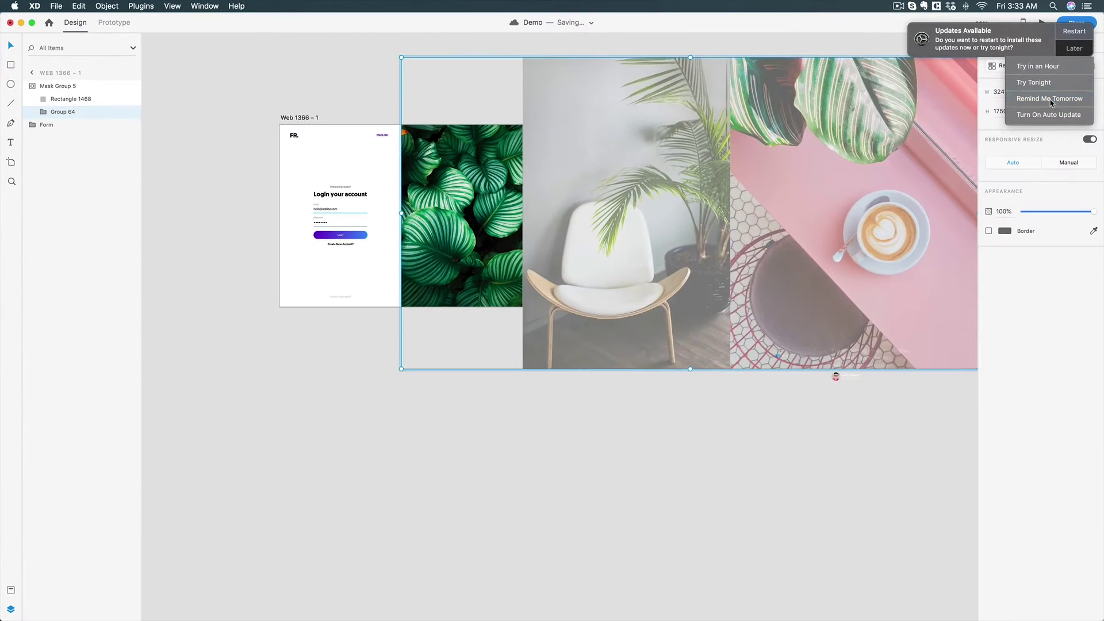
click(1050, 98)
Shift the chair and coffee images vertically within the image group to Y -362.93, and deselect them.
scroll(555, 412, down, 2)
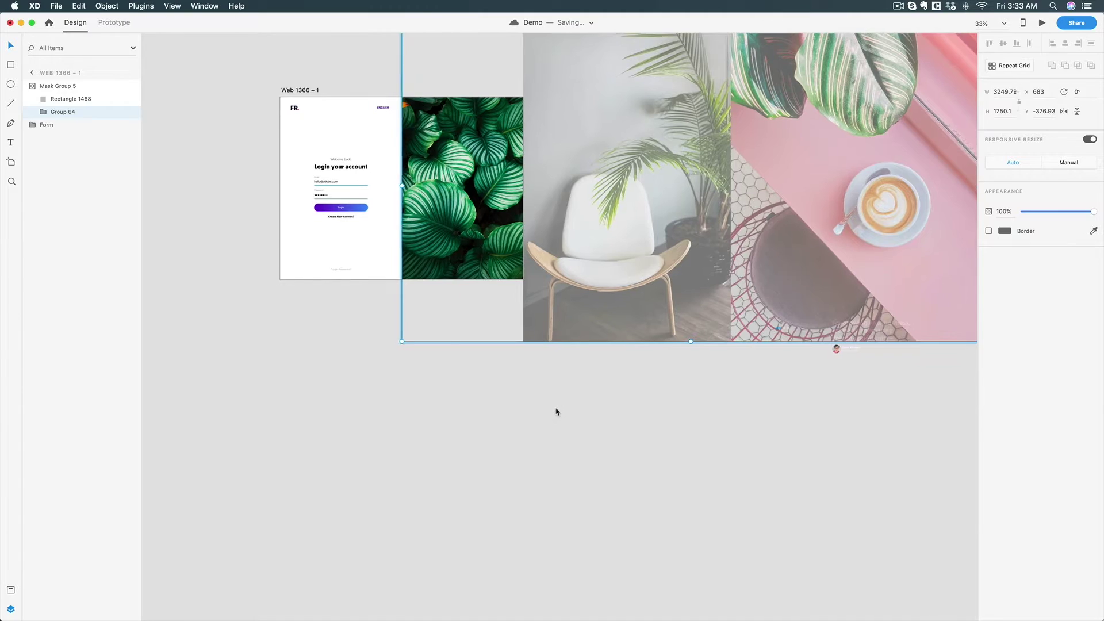
scroll(555, 412, right, 1)
double_click(586, 228)
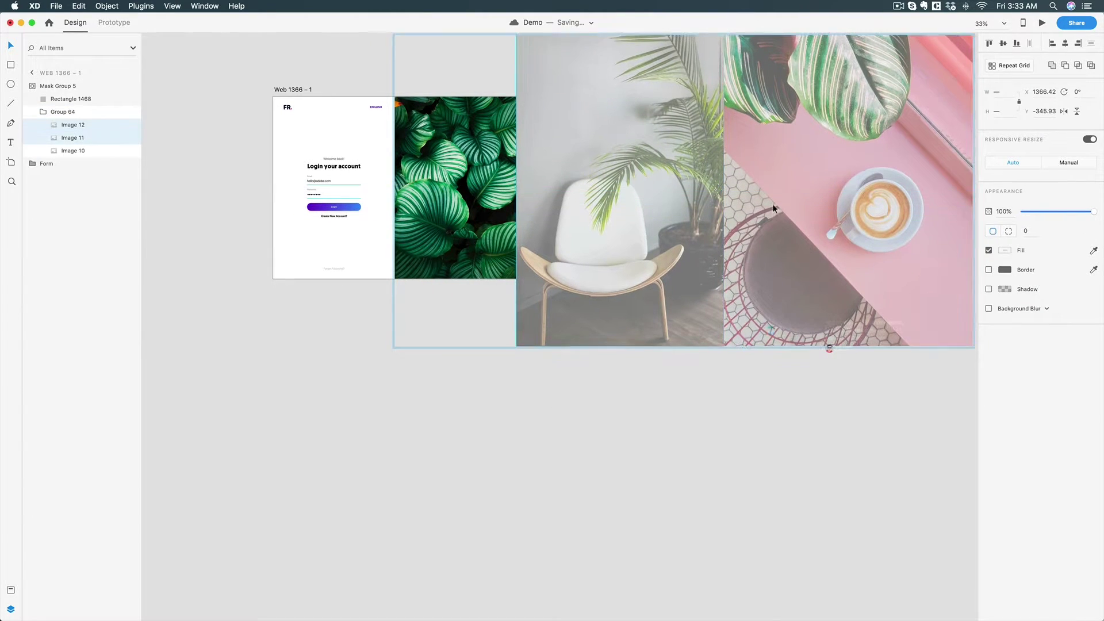
click(784, 454)
Move the slide text and indicator dots from the pasteboard onto the leaf image, at X 749, Y 752 and X 1205, Y 919.
click(862, 338)
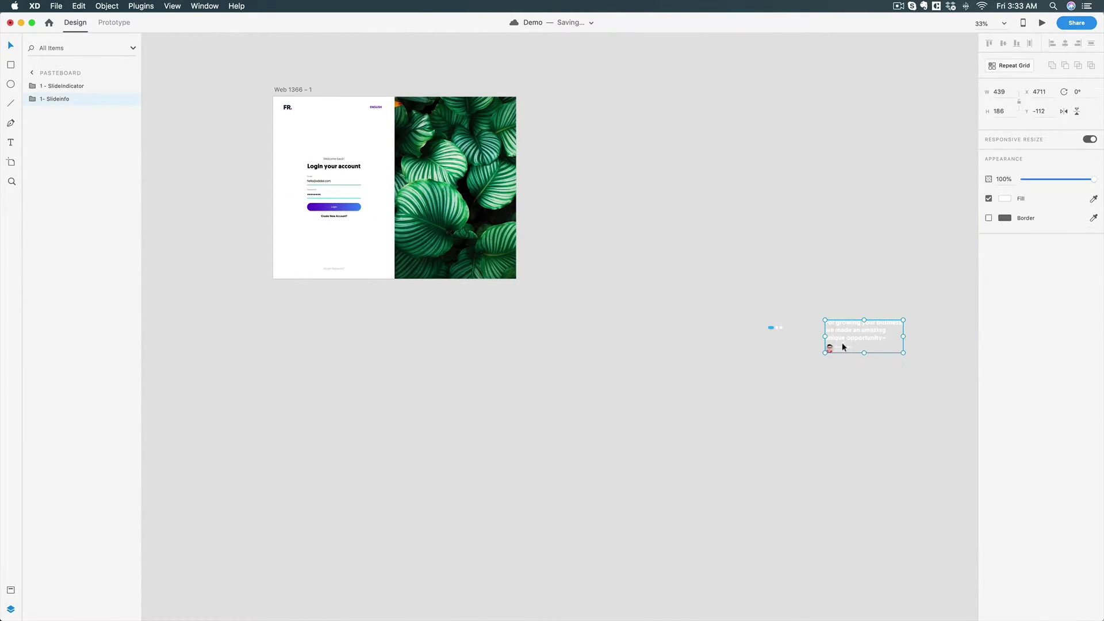
drag(861, 331, 442, 242)
drag(768, 332, 486, 267)
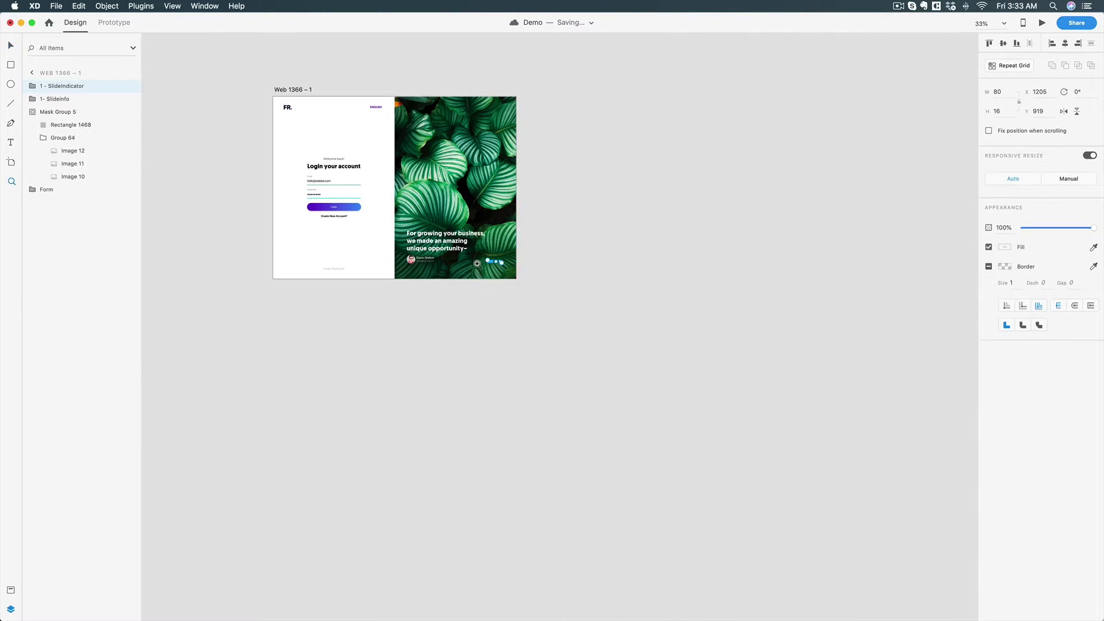
Fine-tune the slide text's position on the leaf image to X 743, Y 778.
key(z)
click(477, 264)
scroll(478, 264, up, 3)
scroll(477, 264, up, 5)
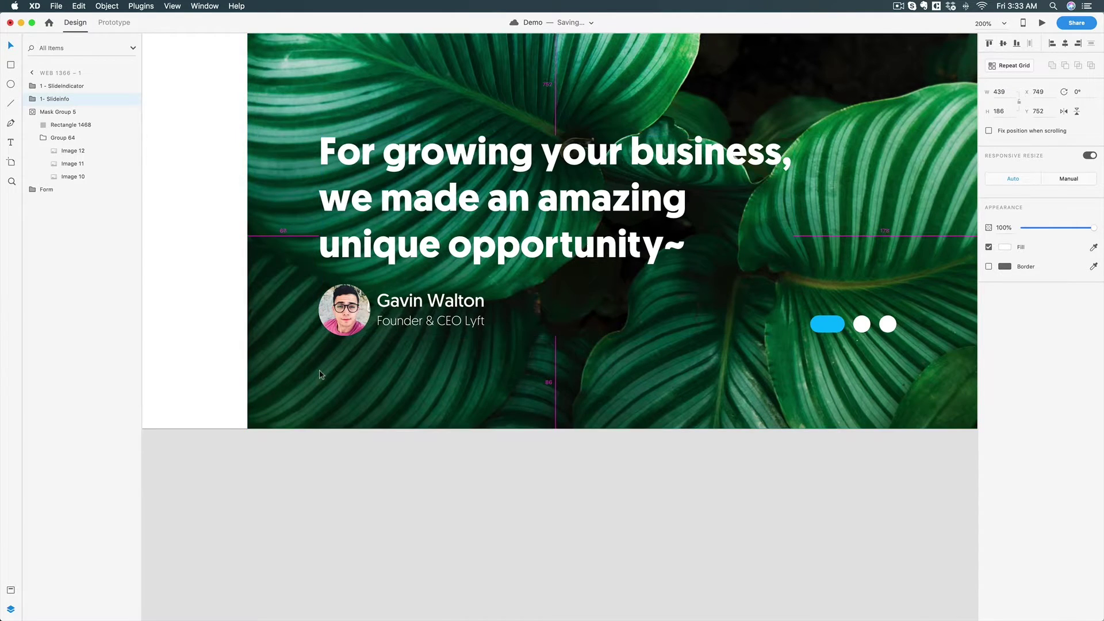
drag(345, 311, 336, 333)
key(Down)
key(Down)
key(Down)
key(Down)
key(Down)
key(Down)
key(Up)
Nudge the slide indicator dots right to X 1226 and 10 px down.
scroll(597, 332, right, 6)
click(616, 330)
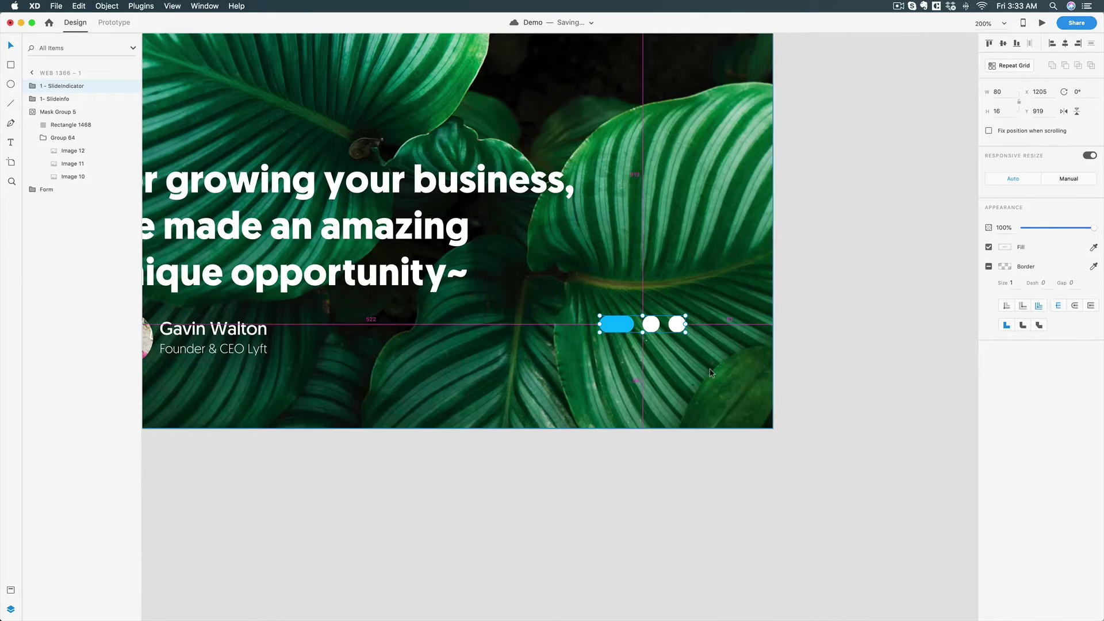
key(Right)
key(Right)
key(Right)
key(Right)
key(Right)
key(Right)
key(Right)
key(Right)
key(Right)
key(Right)
key(Right)
key(Right)
key(Right)
key(Right)
key(Right)
key(Right)
key(Right)
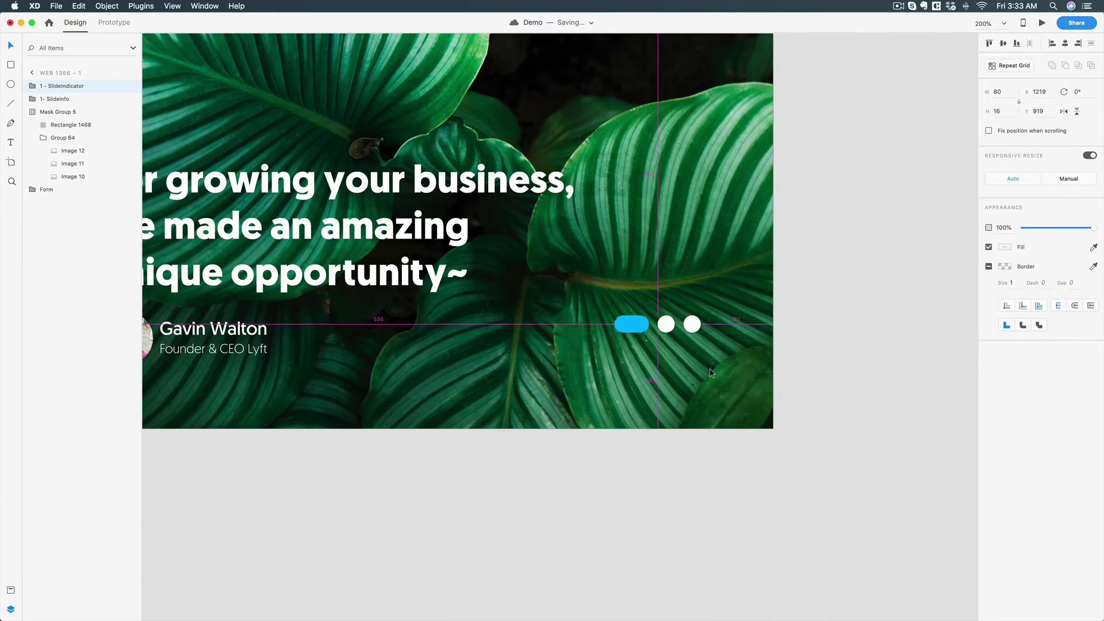
key(Right)
key(Right)
key(Right)
key(Right)
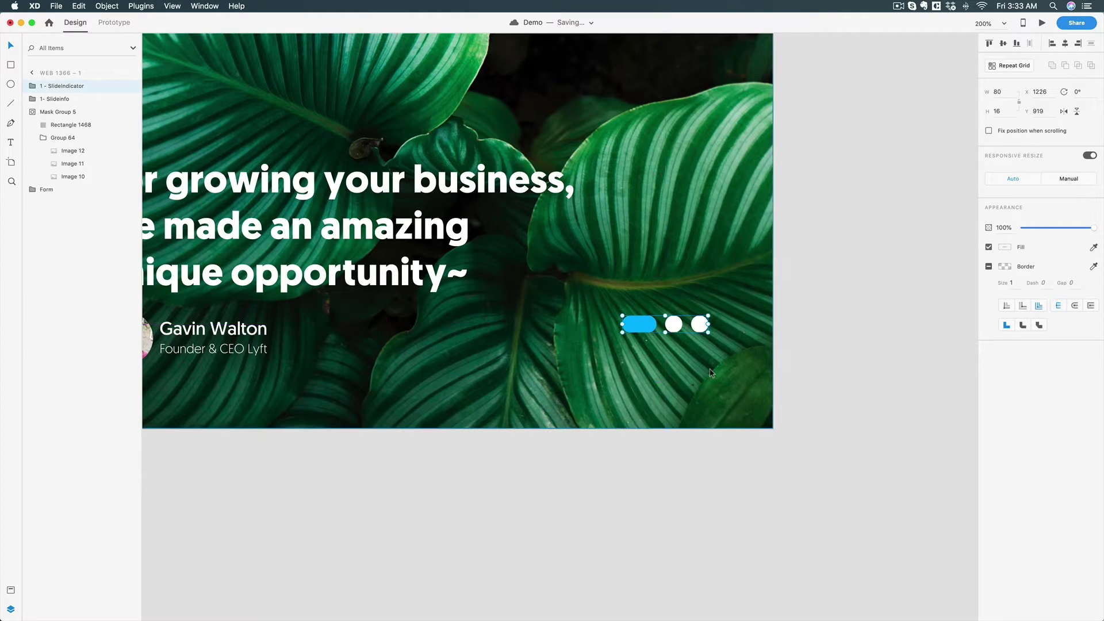
key(shift+Down)
Align the bottom edges of the slide text and the indicator dots, and deselect them.
shift+click(251, 338)
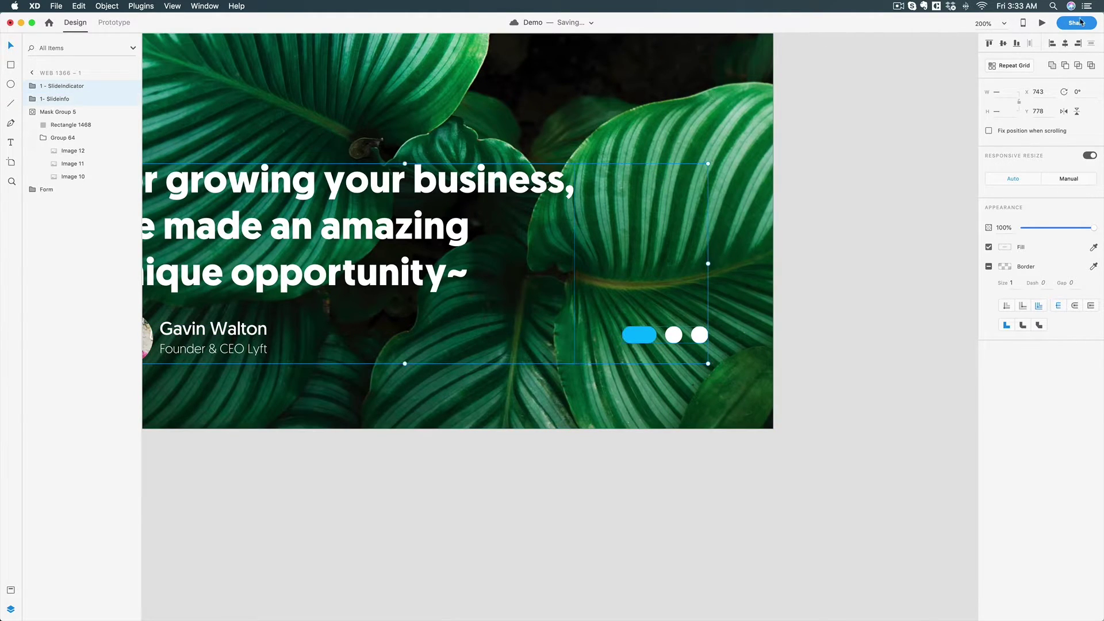
click(1016, 45)
click(815, 318)
Cut the slide text group and paste it inside Mask Group 5, above the image group, keeping its position.
key(z)
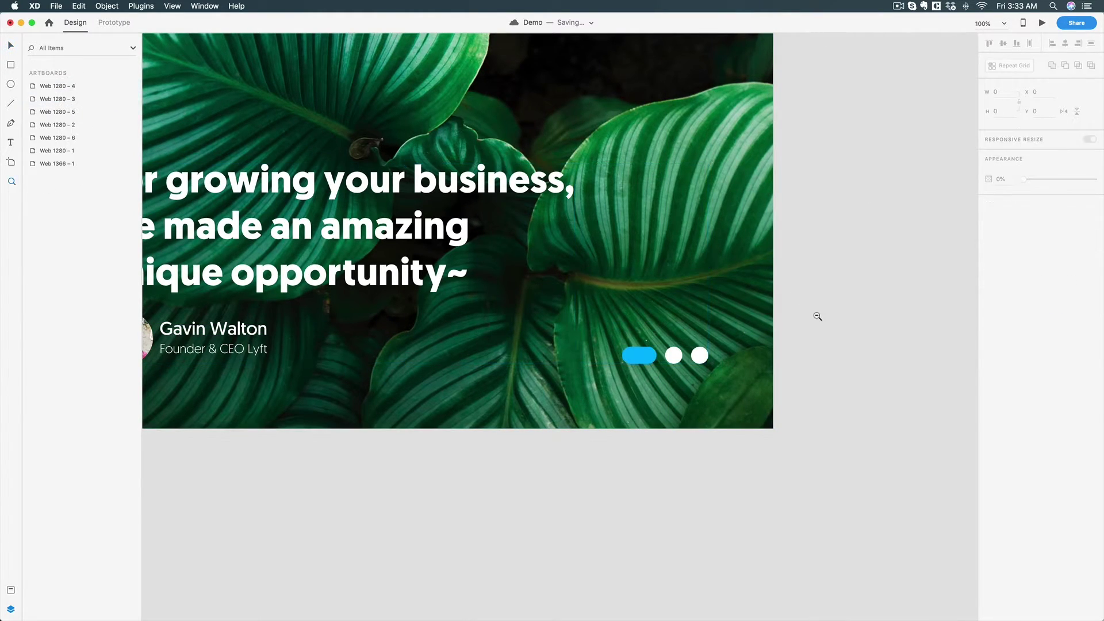
alt+click(816, 318)
scroll(816, 315, up, 3)
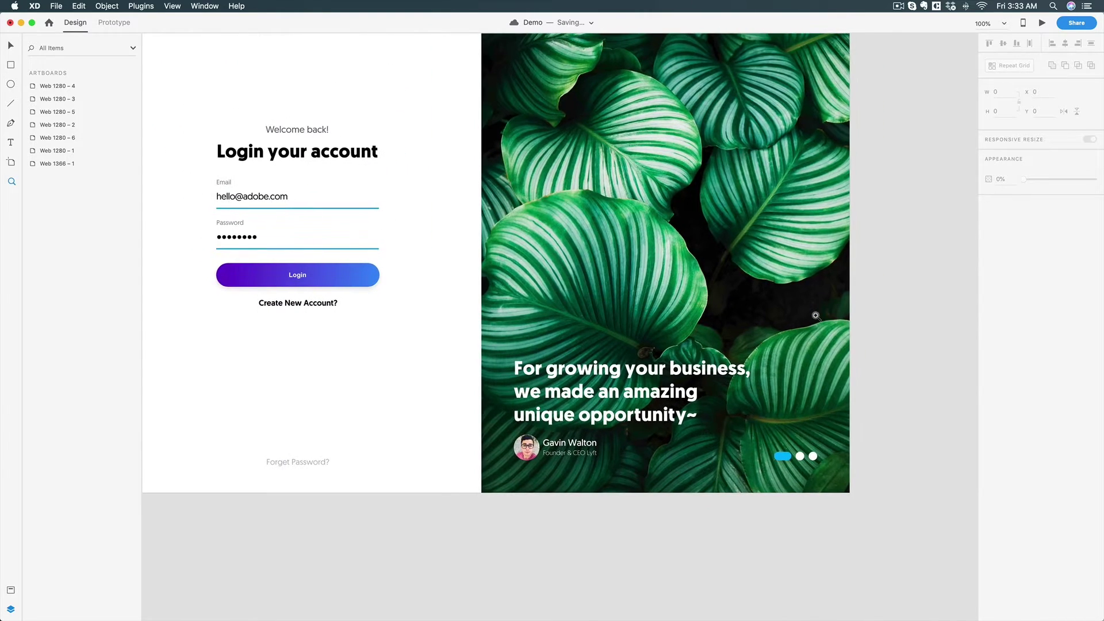
alt+click(816, 316)
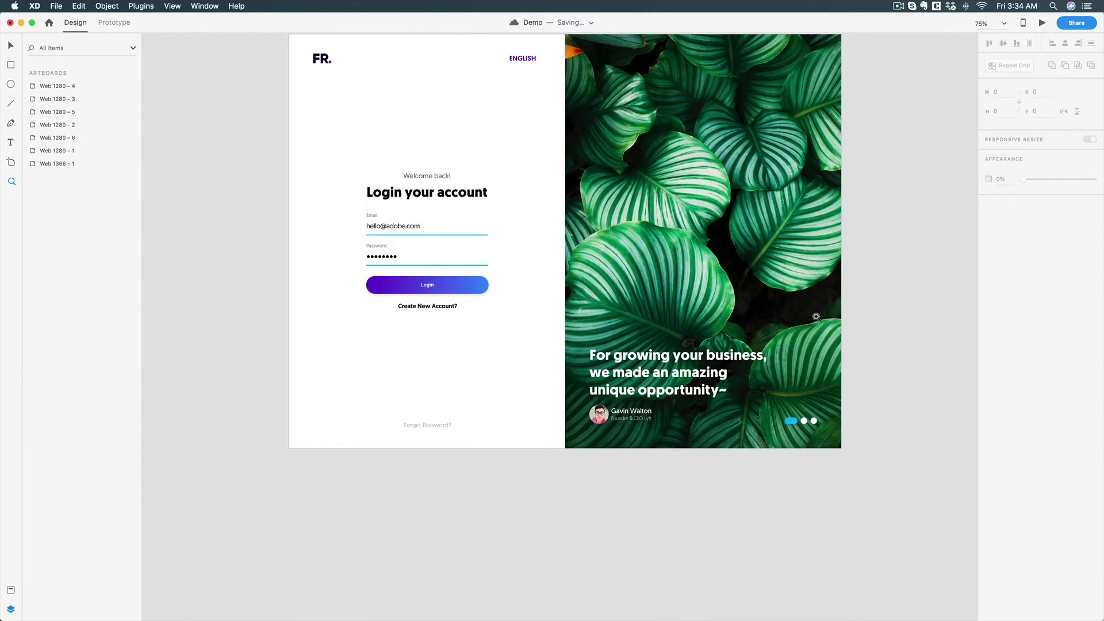
key(v)
click(703, 388)
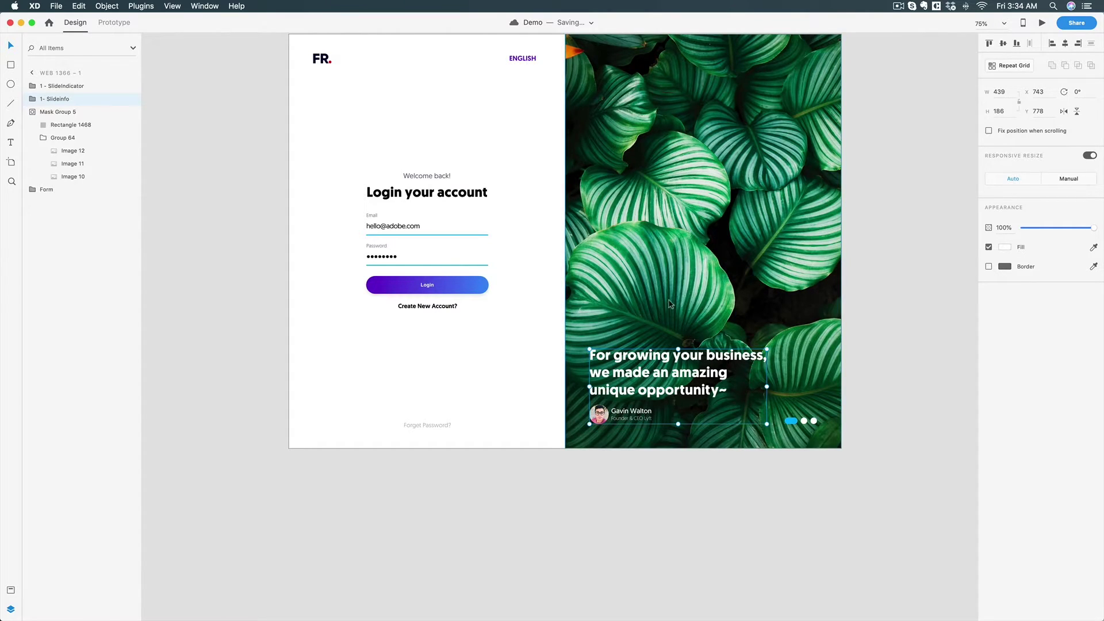
scroll(669, 304, right, 5)
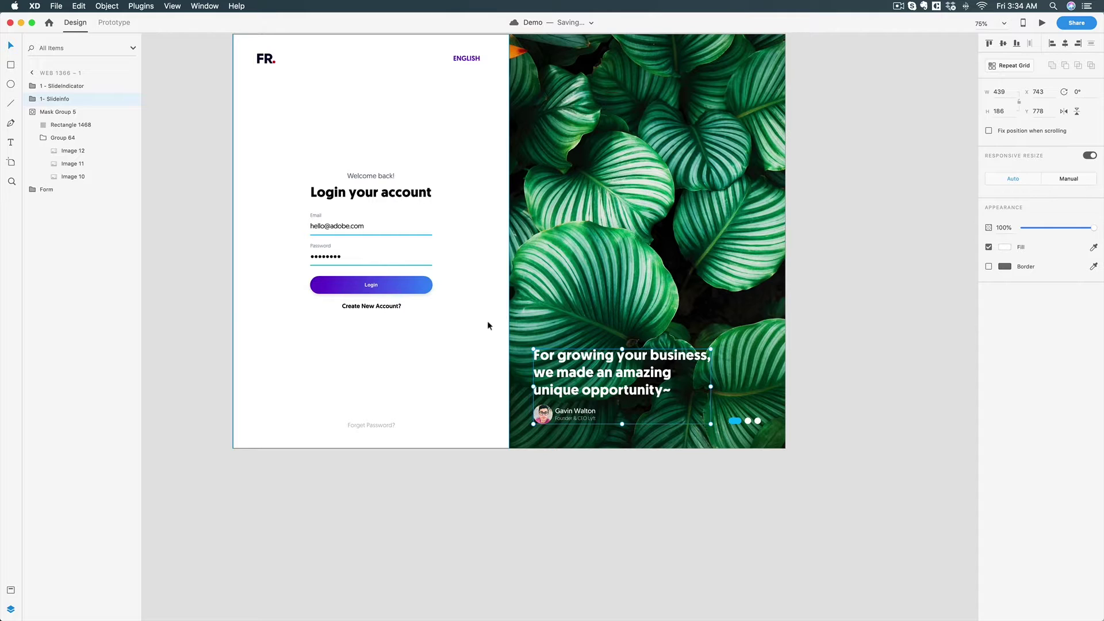
scroll(489, 325, up, 1)
key(Delete)
click(694, 180)
double_click(693, 180)
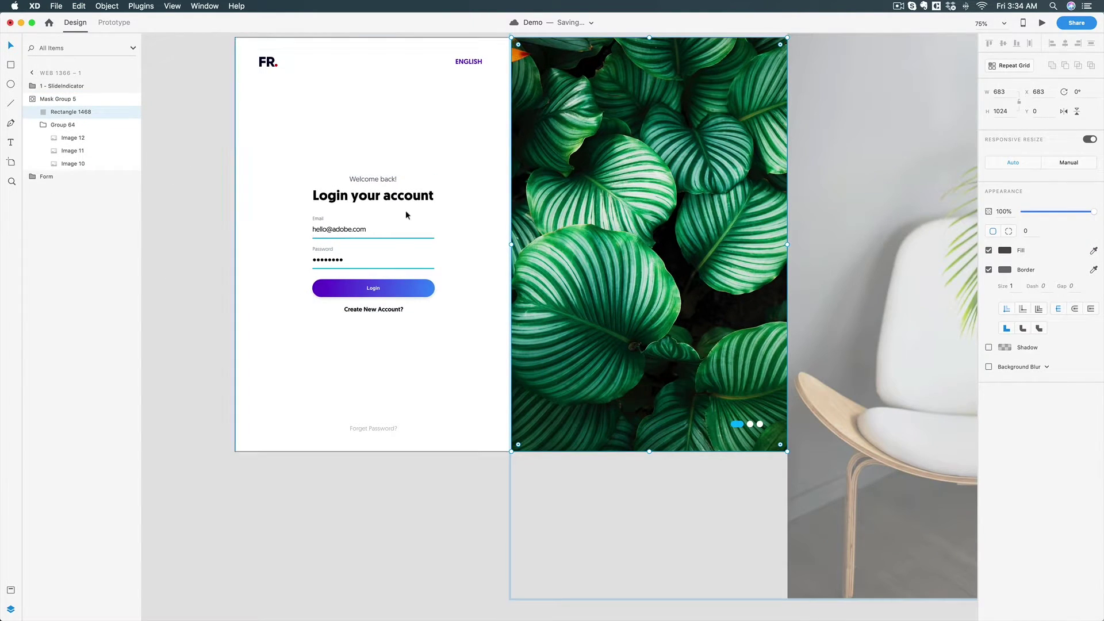
key(cmd+z)
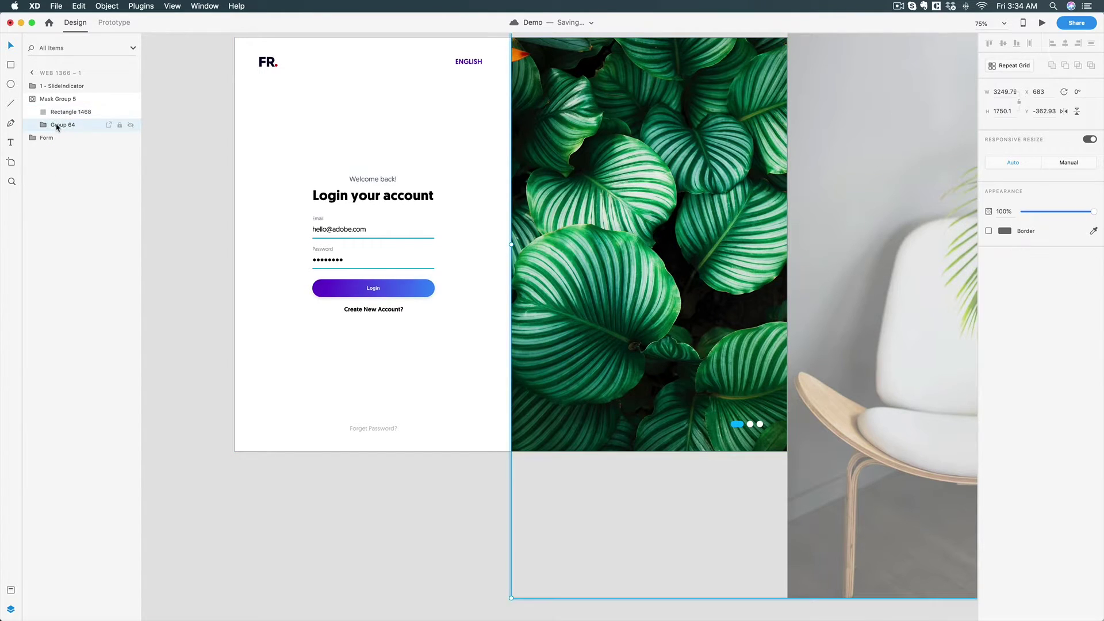
click(379, 503)
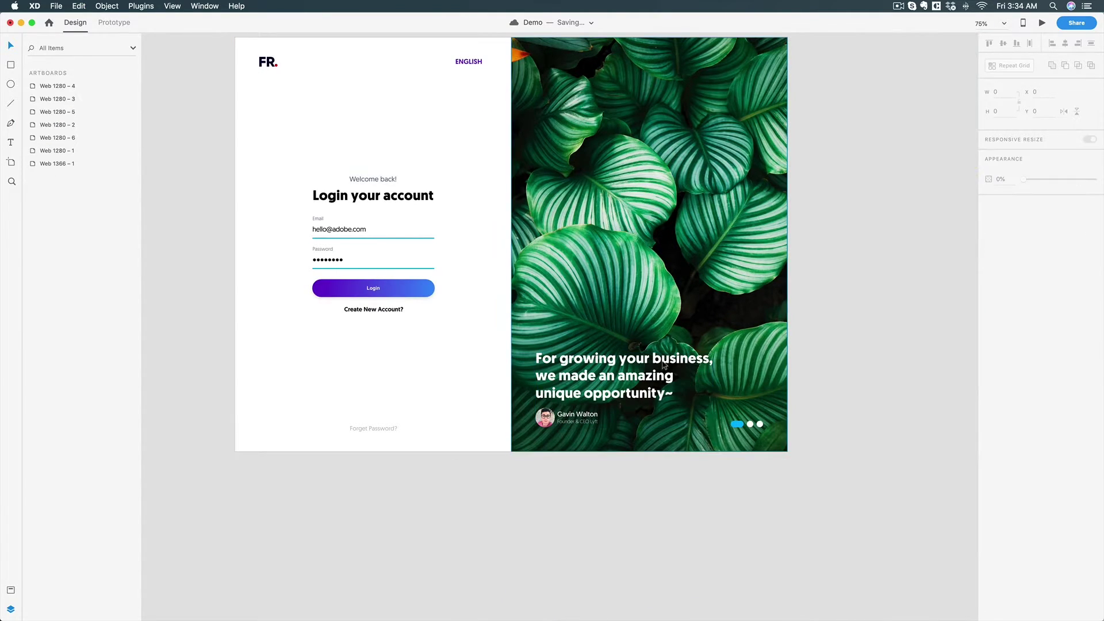
click(576, 328)
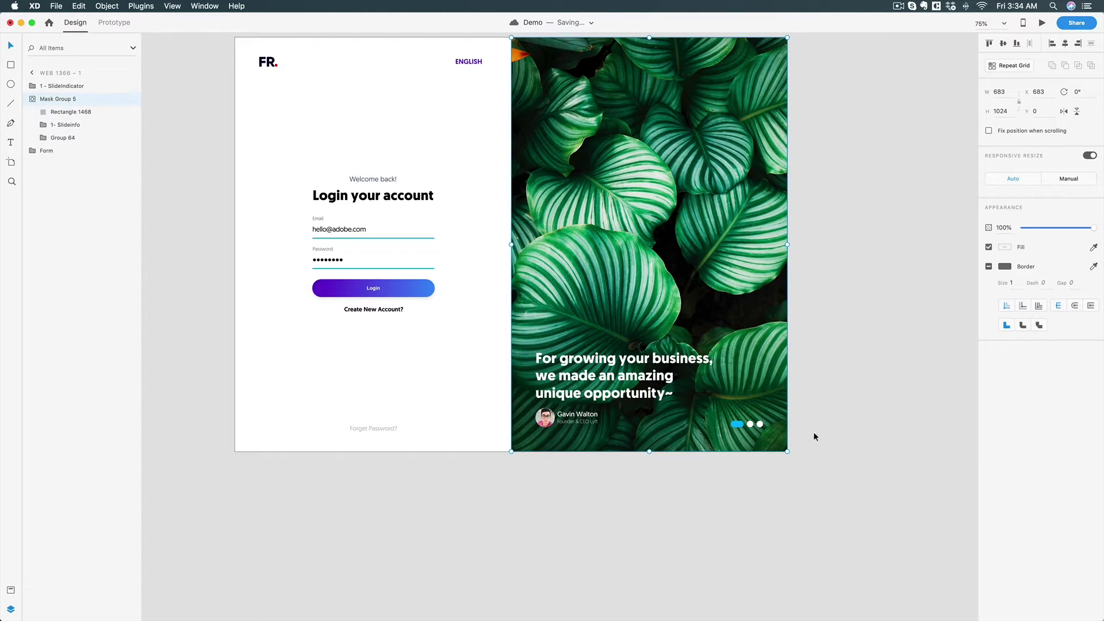
Duplicate the slide text group on the leaf image inside Mask Group 5.
scroll(755, 428, right, 2)
key(z)
alt+click(756, 429)
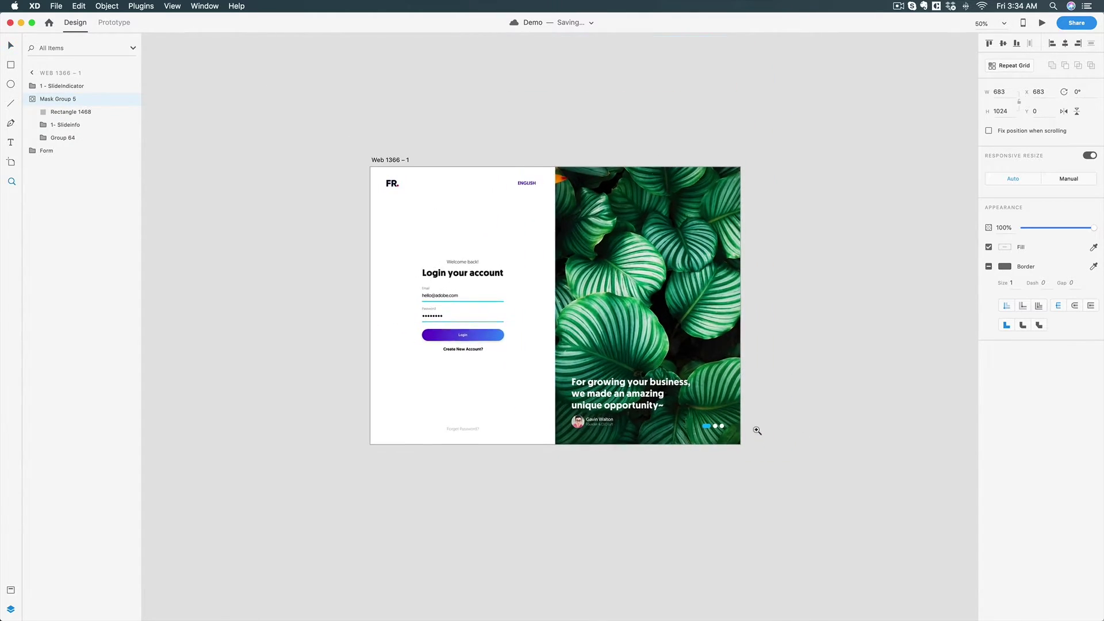
click(401, 162)
double_click(630, 405)
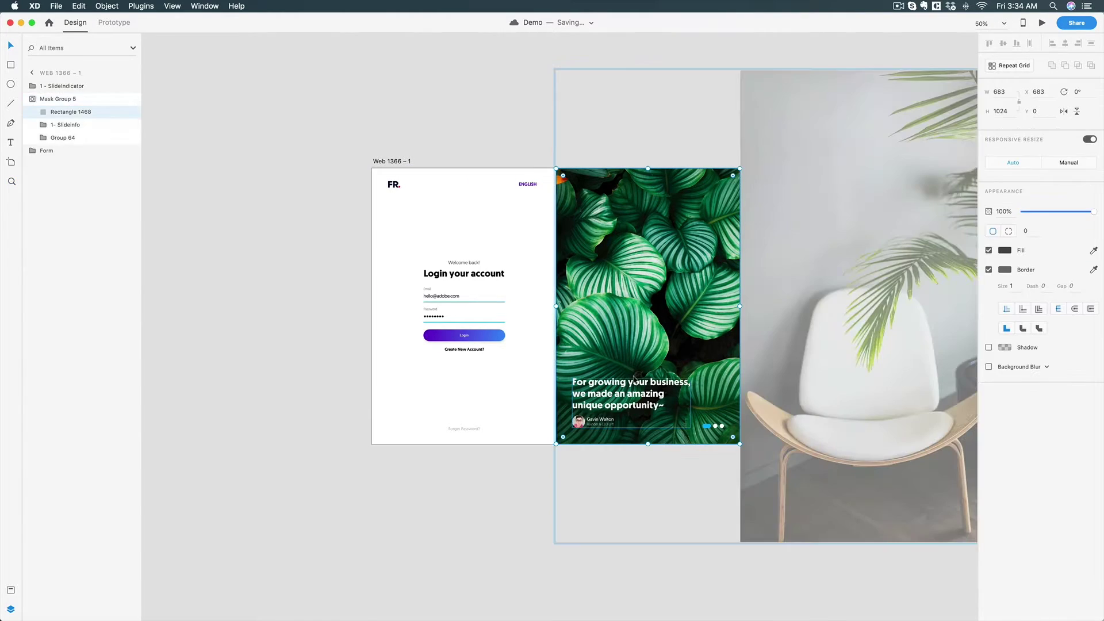
click(630, 404)
scroll(715, 403, right, 4)
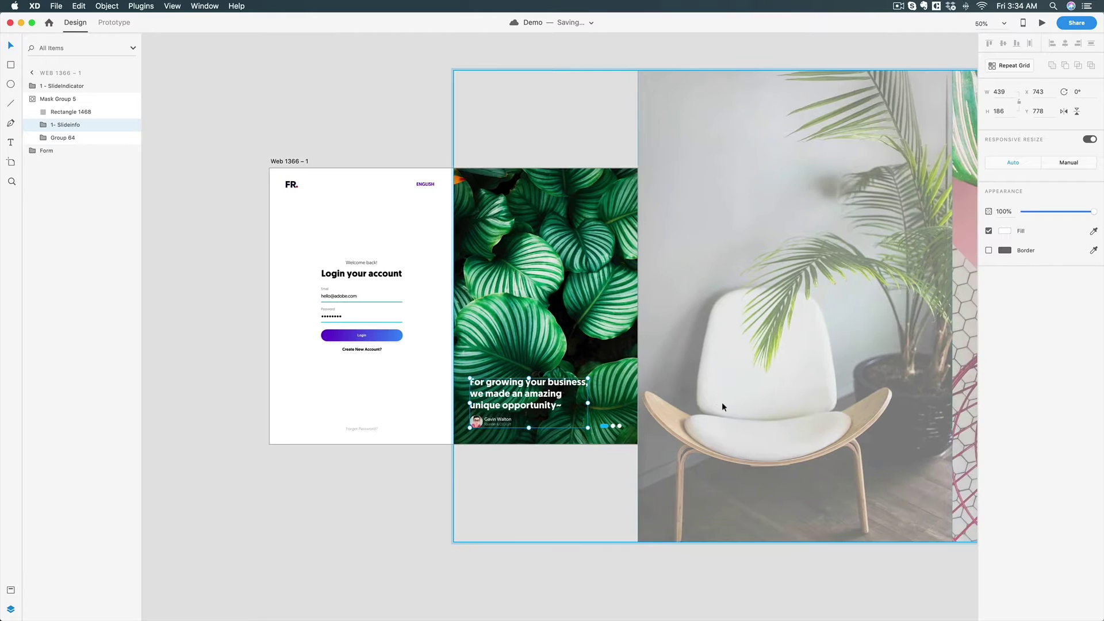
scroll(661, 412, up, 3)
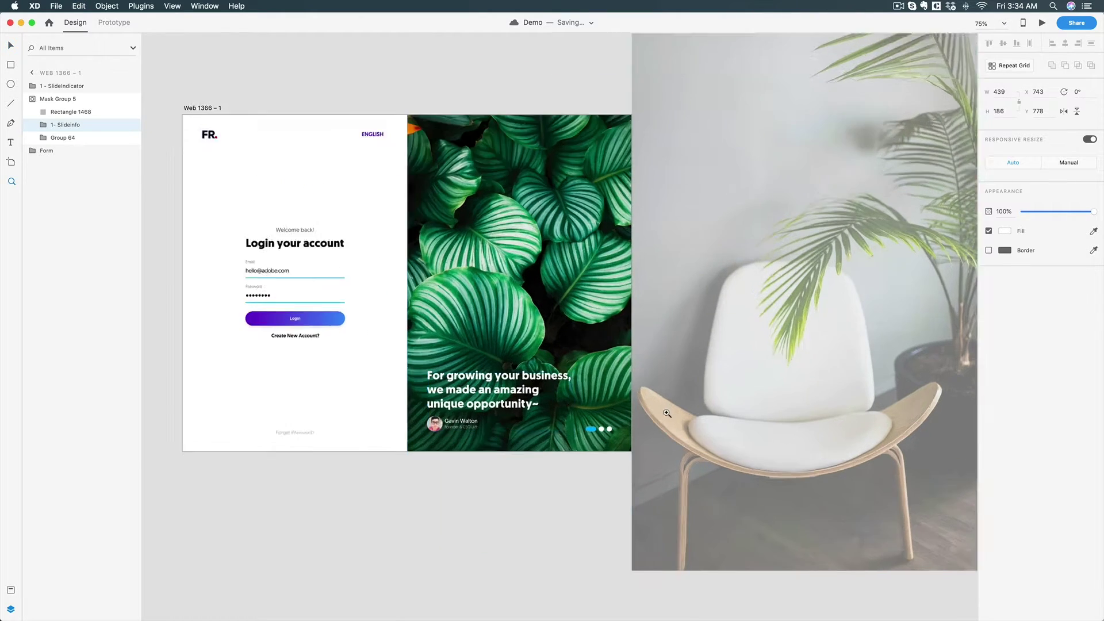
key(super+d)
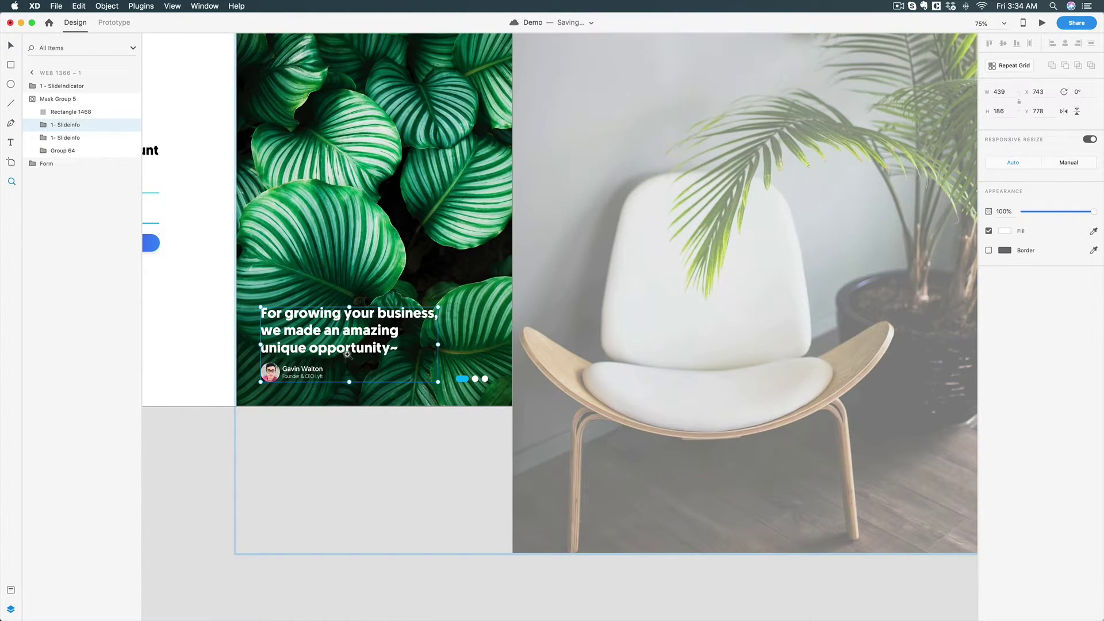
Move the duplicated slide text horizontally onto the chair image, at X 1426.
click(408, 333)
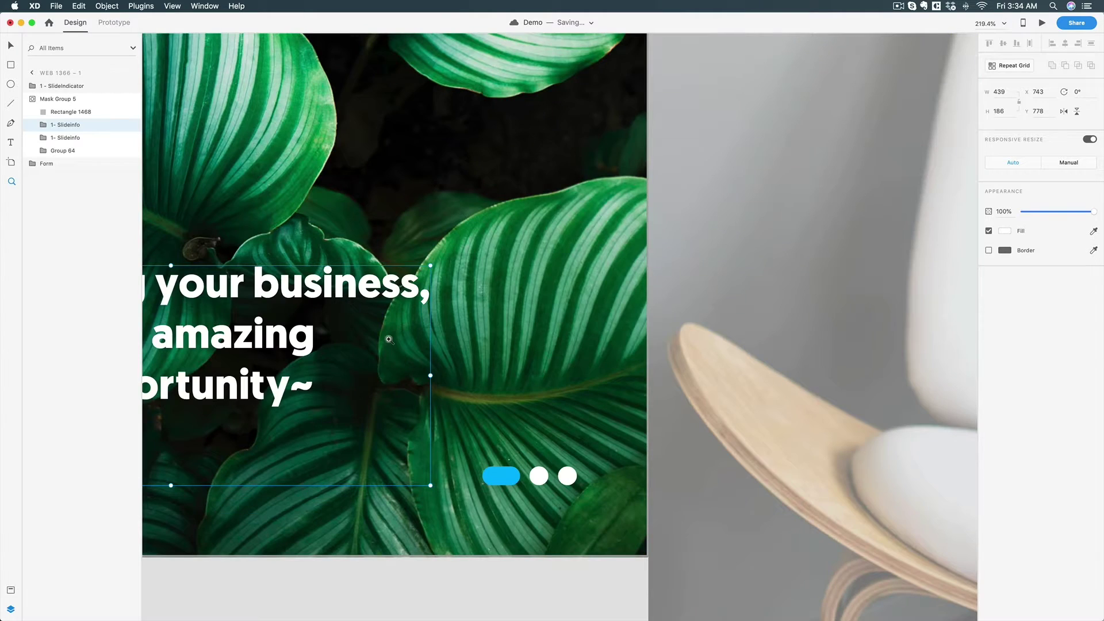
alt+click(421, 337)
drag(310, 333, 575, 330)
key(shift+Right)
key(shift+Right)
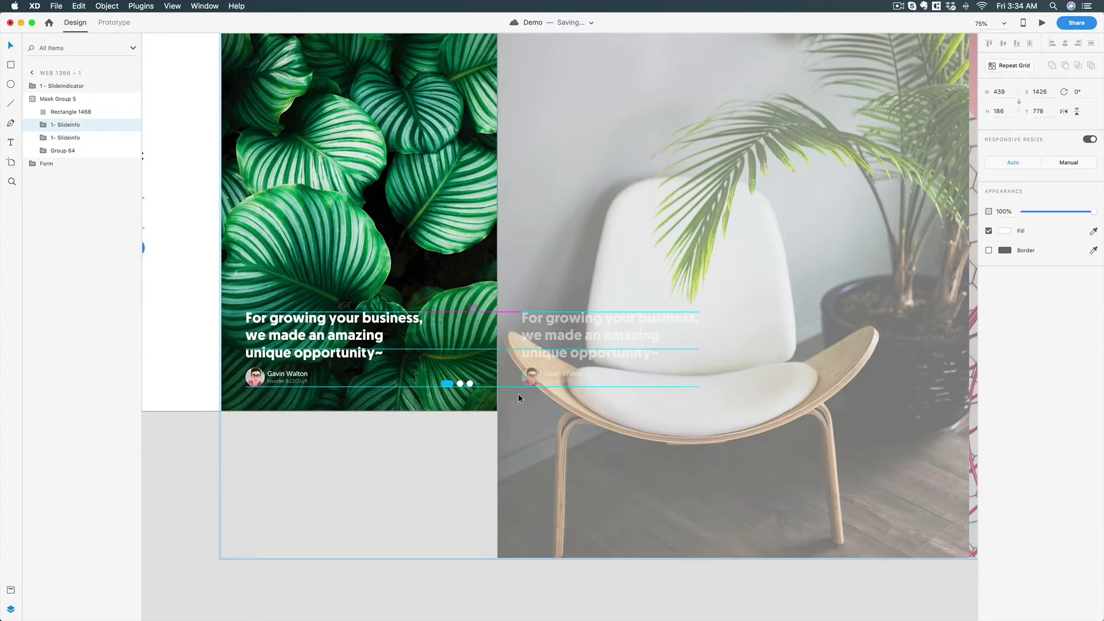
key(Right)
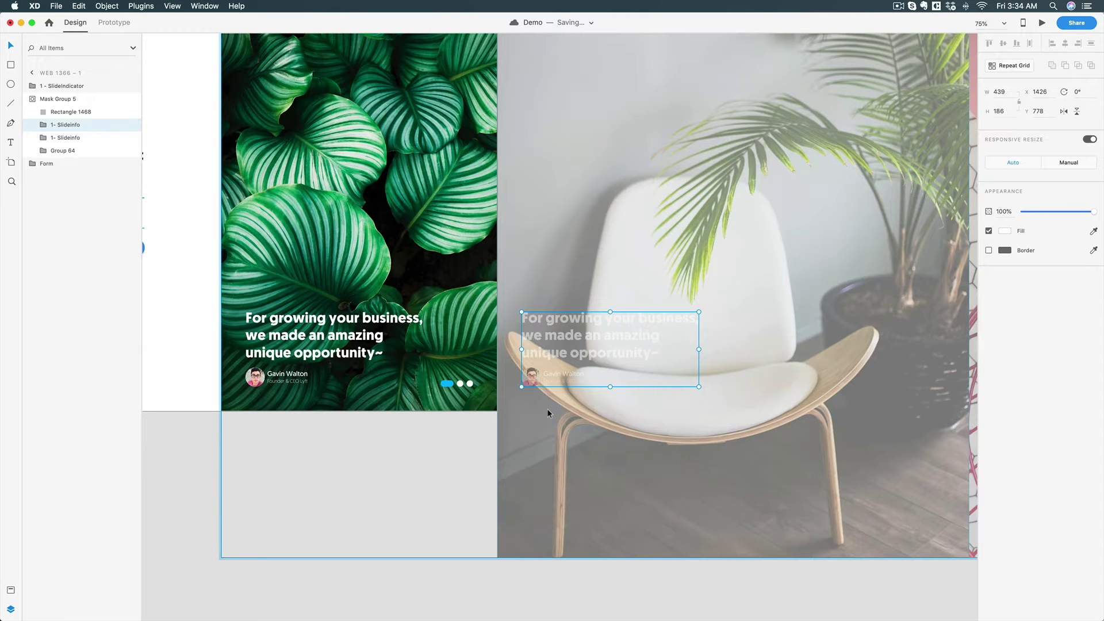
Lower the slide text on the chair image to Y 1008.
key(shift+Down)
key(shift+Down)
key(shift+Down)
key(shift+Down)
key(shift+Down)
key(shift+Down)
key(shift+Down)
key(shift+Down)
key(shift+Down)
key(shift+Down)
key(shift+Down)
key(shift+Down)
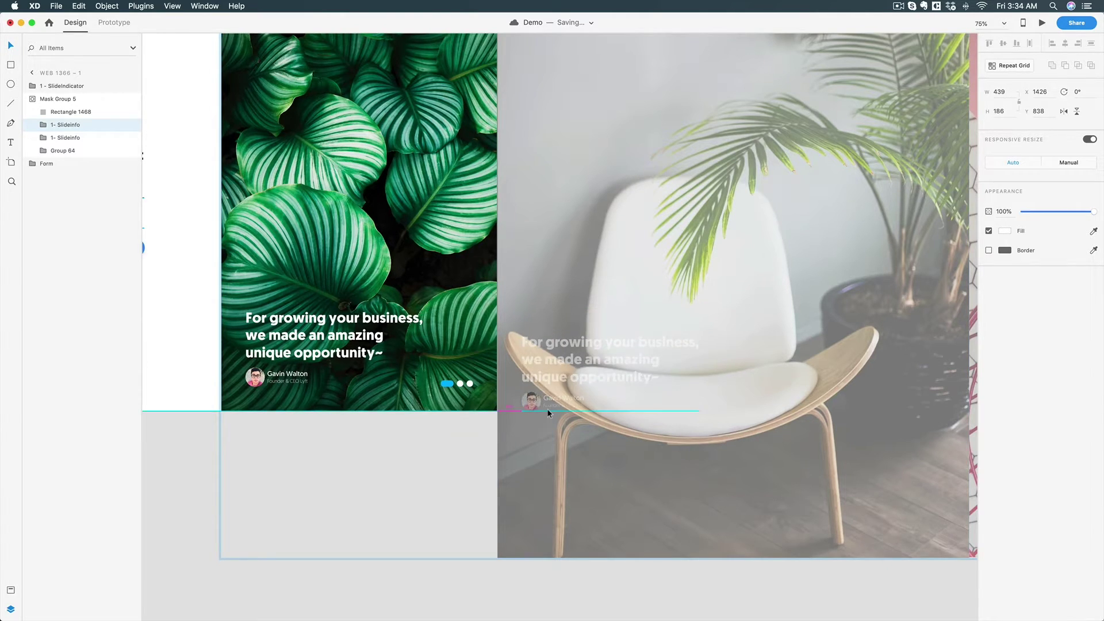
key(shift+Down)
key(shift+Down)
key(shift+Down)
key(shift+Down)
key(shift+Down)
key(shift+Down)
key(shift+Down)
key(shift+Down)
key(shift+Down)
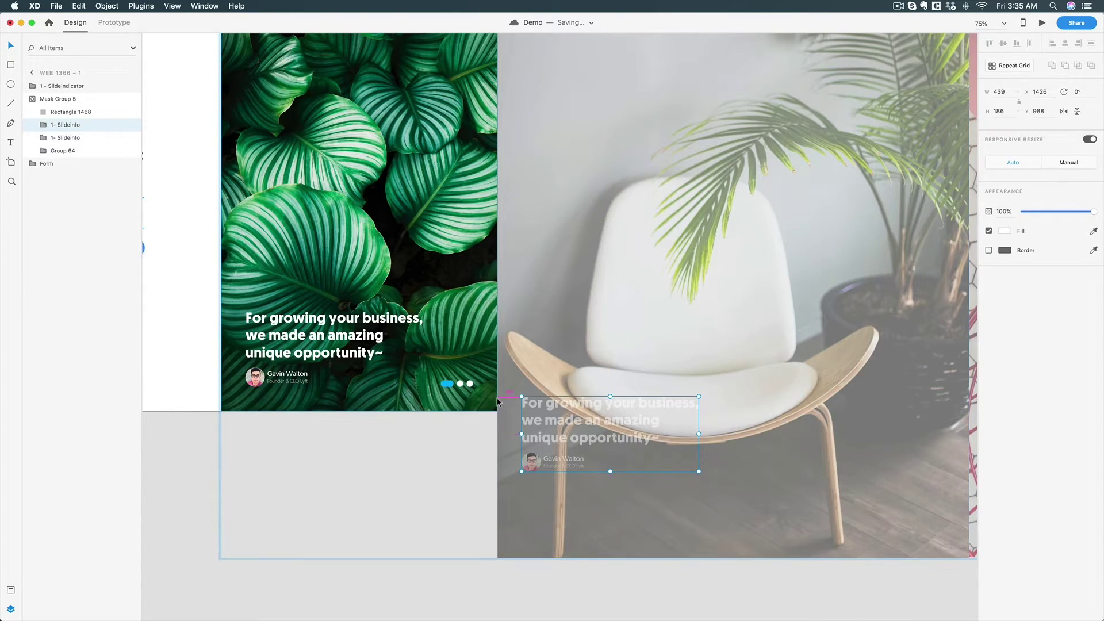
key(shift+Down)
key(shift+Down)
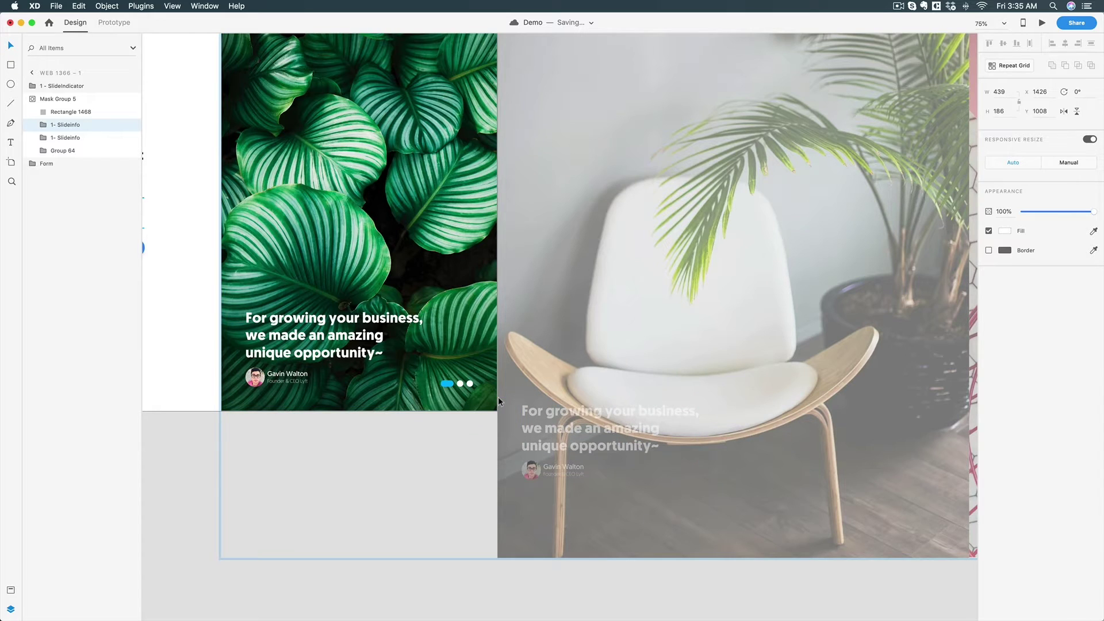
Place a third copy of the slide text on the coffee image at X 2594, Y 1008, directly inside Mask Group 5.
key(z)
key(super+minus)
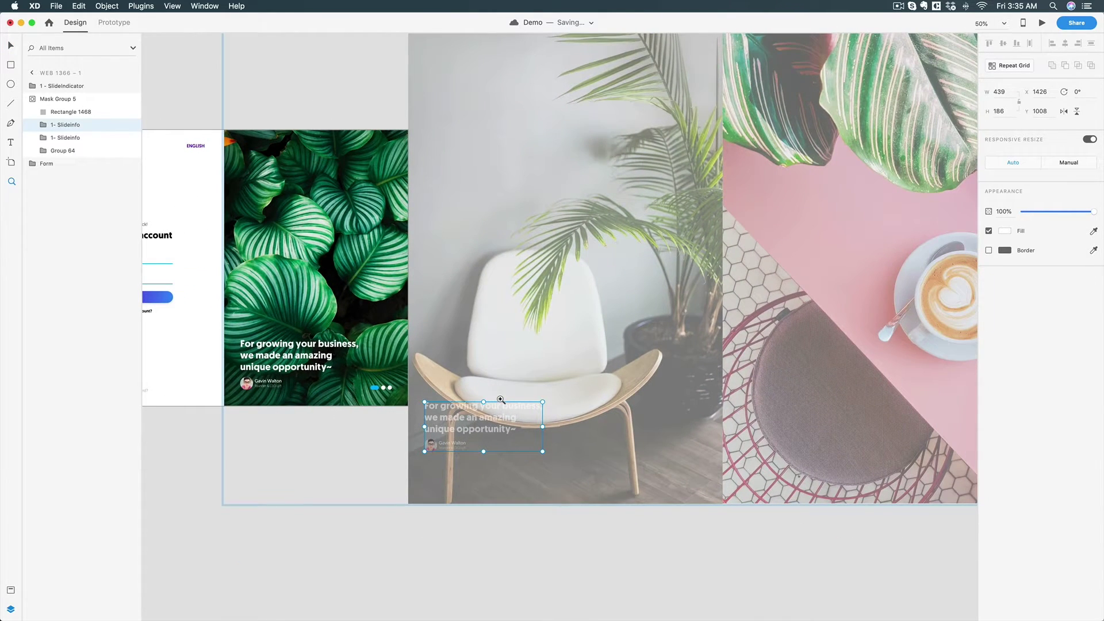
scroll(619, 422, right, 5)
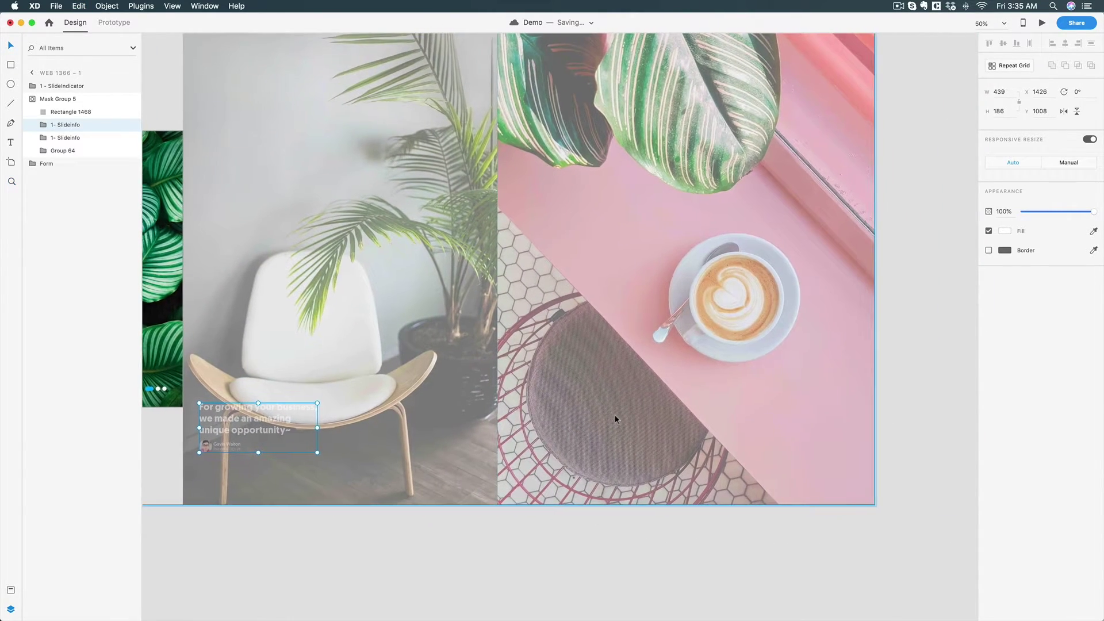
key(super+plus)
scroll(551, 385, left, 4)
key(Escape)
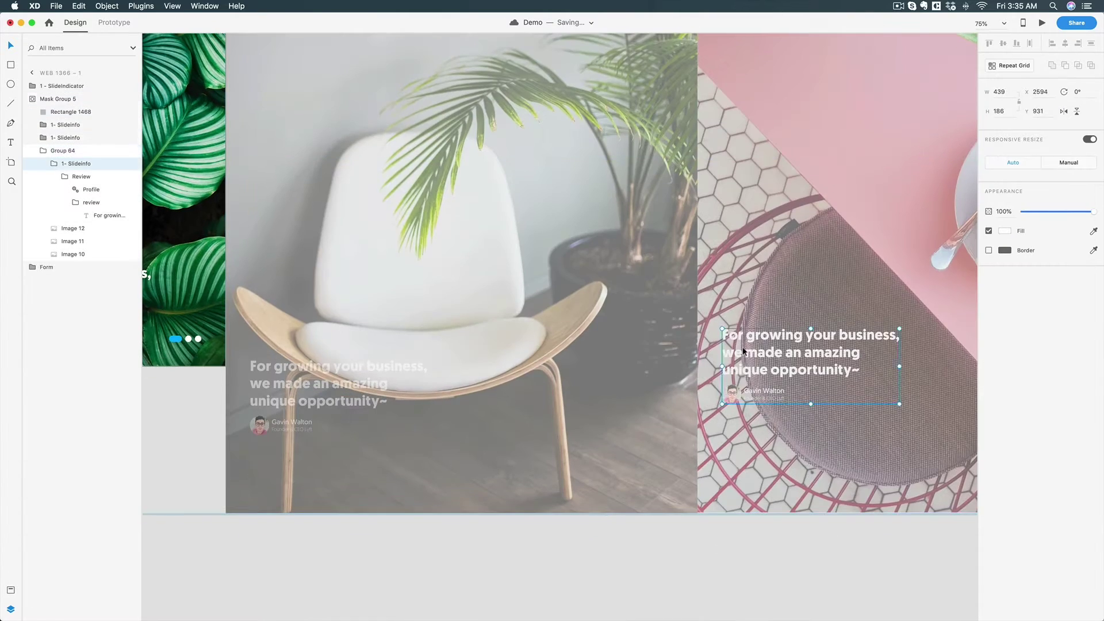
key(z)
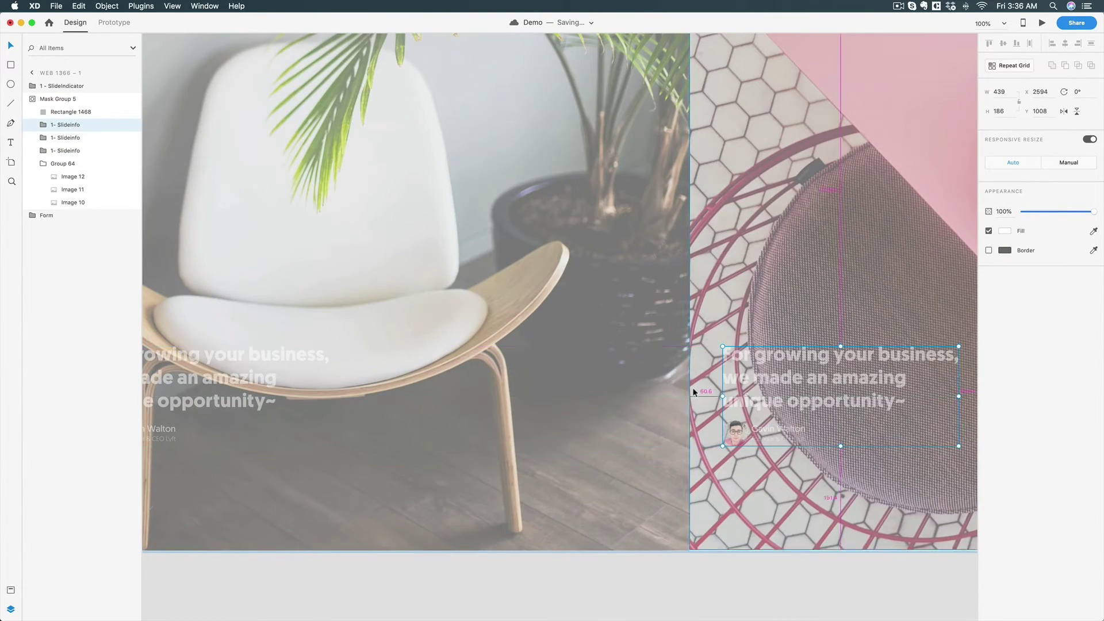
alt+click(694, 391)
scroll(694, 390, left, 2)
key(v)
scroll(832, 337, right, 2)
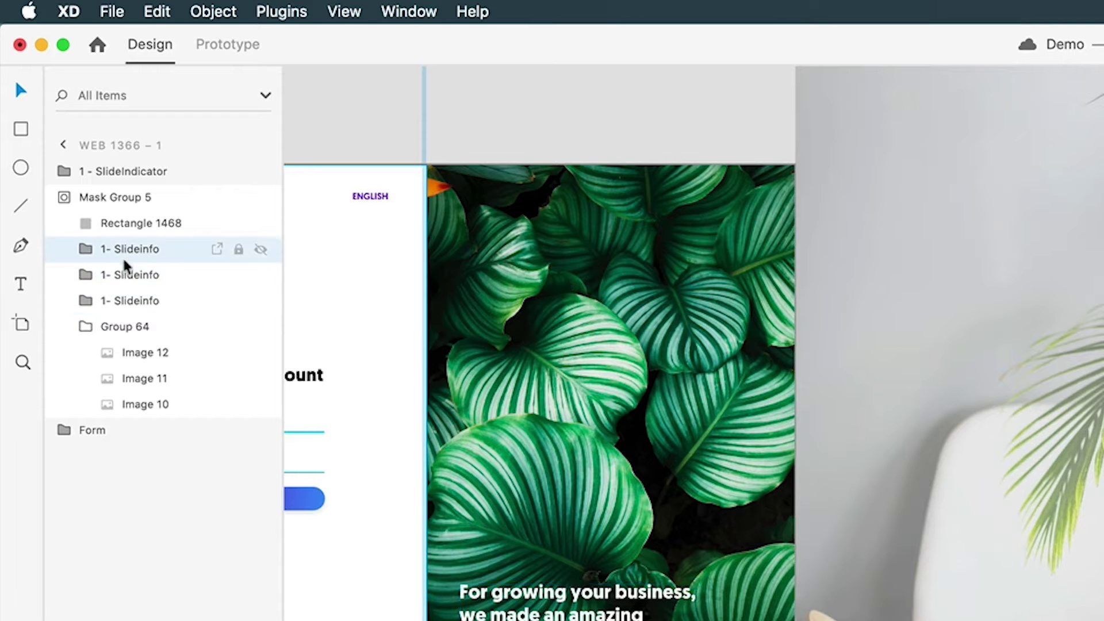
Rename the second and third slide text groups in Mask Group 5 as "2- Slideinfo" and "3- Slideinfo".
double_click(128, 275)
click(100, 276)
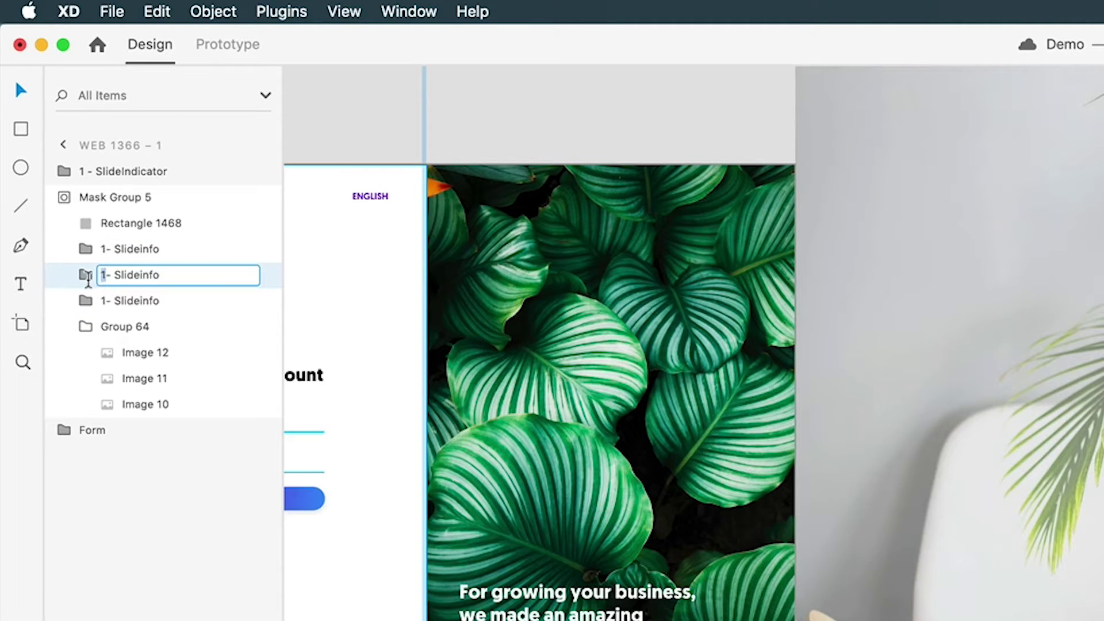
key(Delete)
text(2)
click(109, 301)
double_click(128, 300)
click(101, 301)
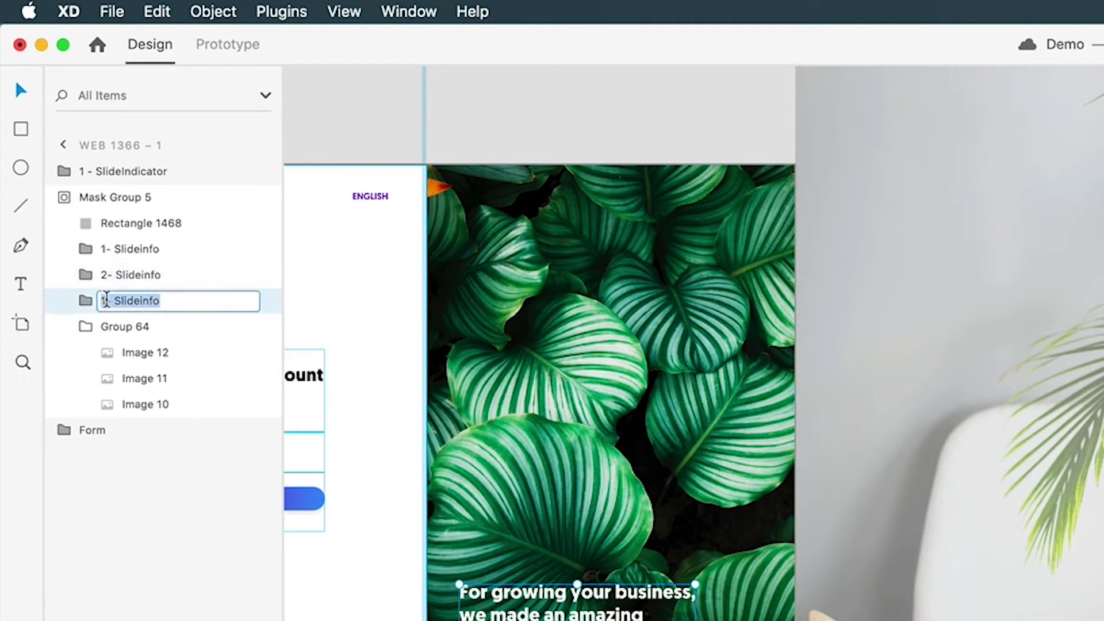
key(Delete)
text(3)
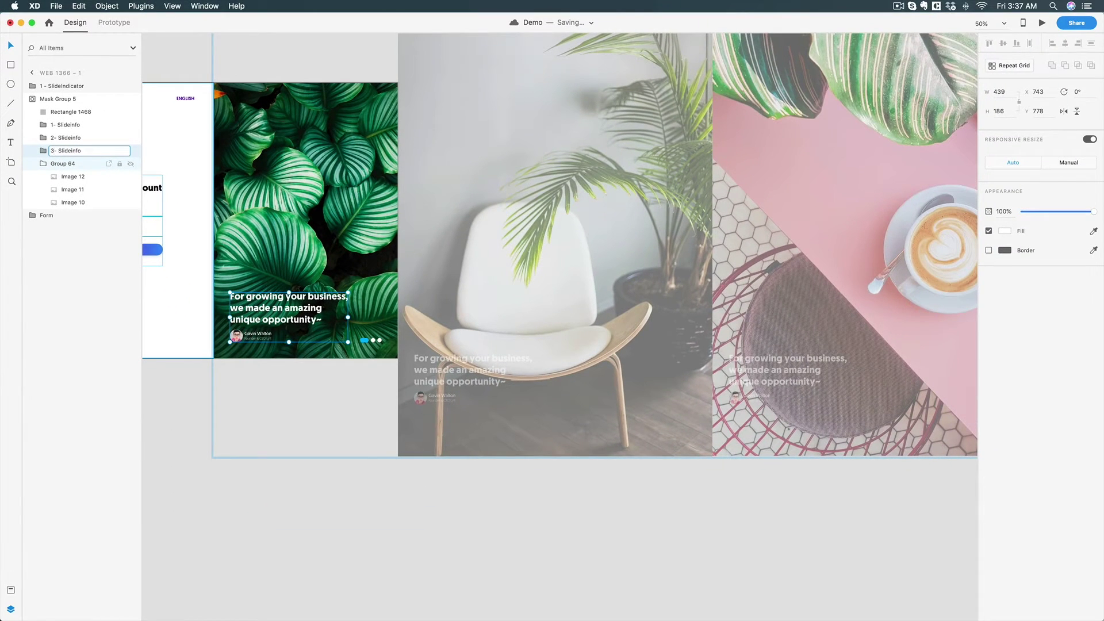
key(Return)
Duplicate the login artboard and place the copy directly below the original.
scroll(248, 424, left, 2)
scroll(248, 424, down, 2)
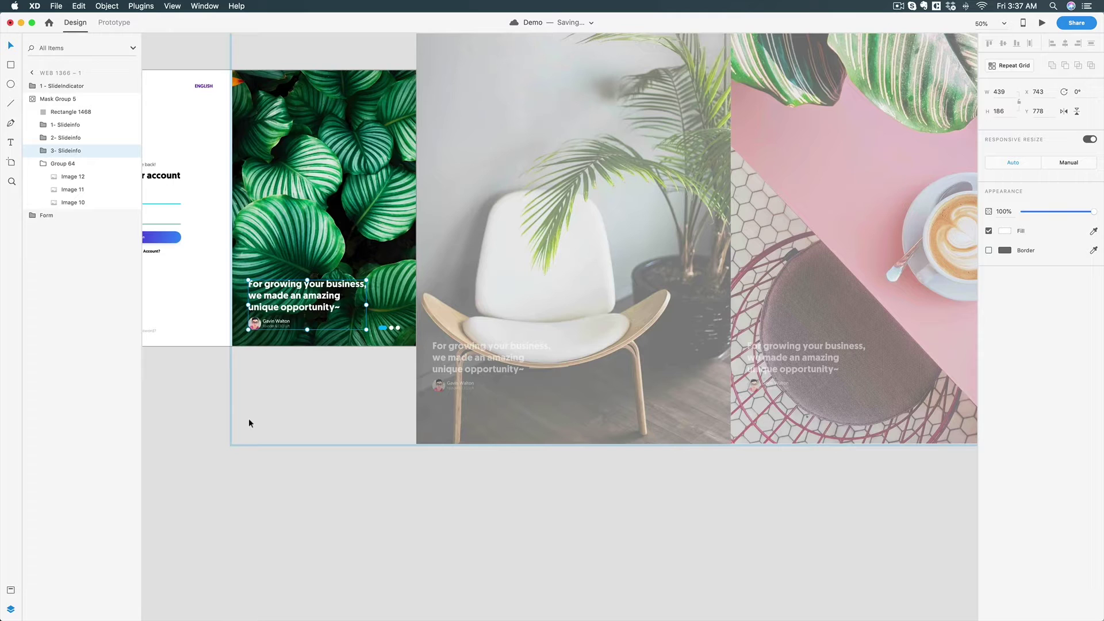
key(z)
alt+click(360, 463)
scroll(363, 464, left, 5)
scroll(362, 464, down, 2)
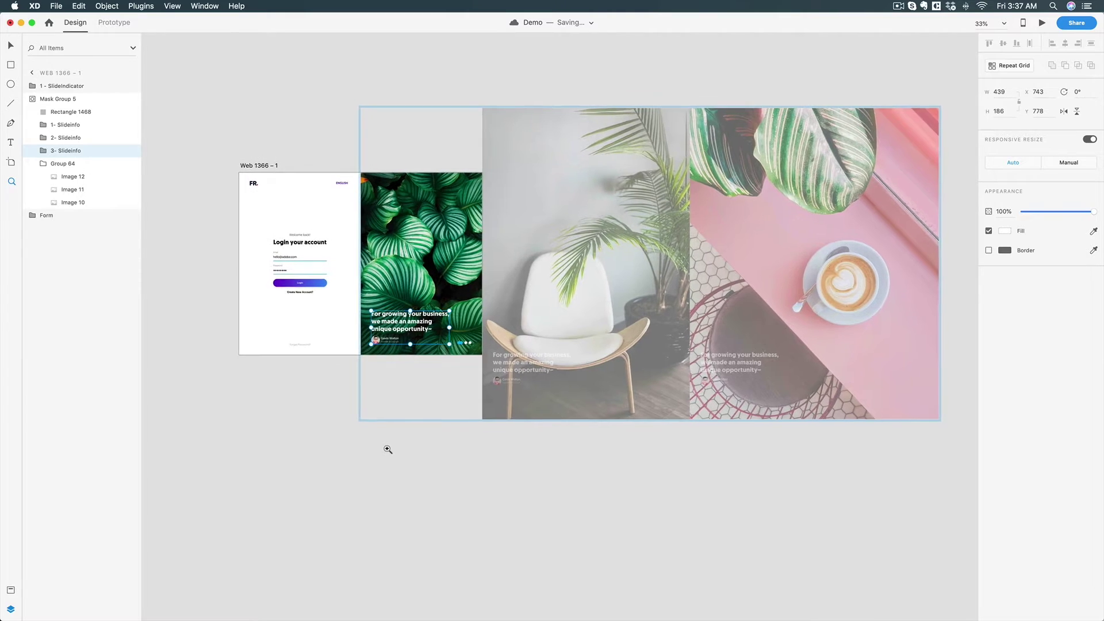
click(374, 435)
alt+click(356, 410)
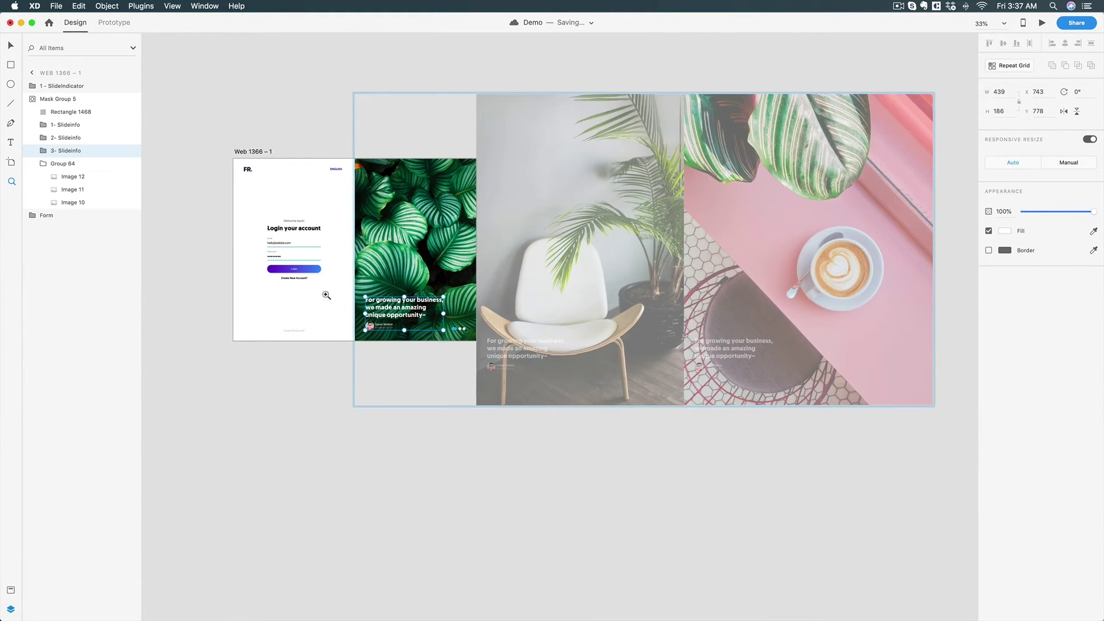
key(v)
click(247, 153)
drag(246, 153, 247, 371)
In the duplicated artboard's mask group, shift the three Slideinfo groups and Group 64 left to X -7 so the chair image fills the mask.
scroll(246, 372, down, 5)
scroll(458, 206, up, 3)
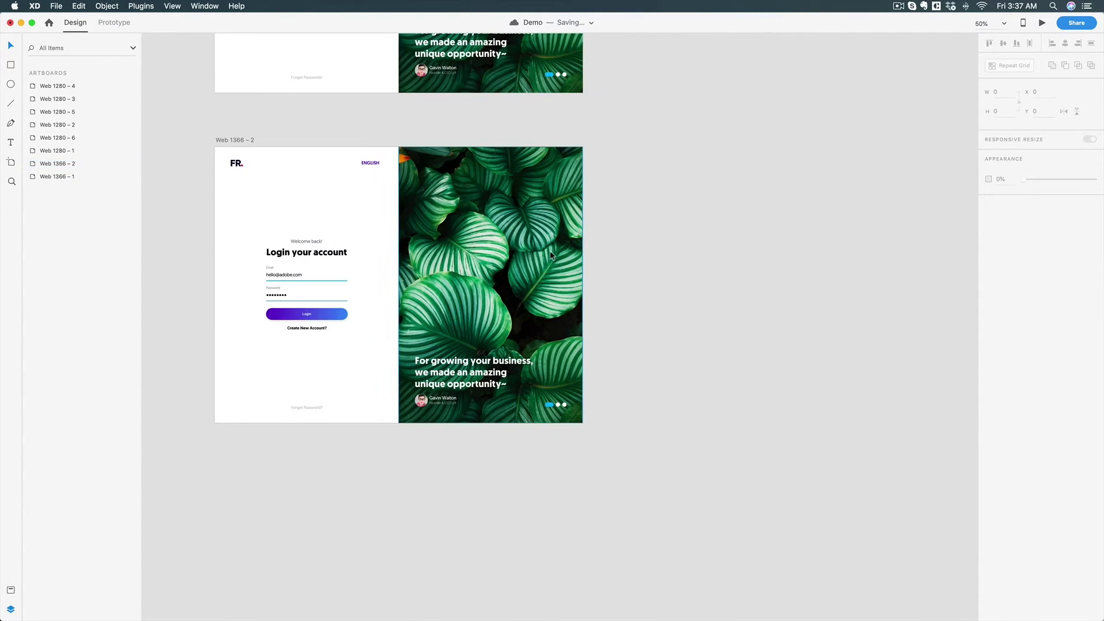
double_click(573, 267)
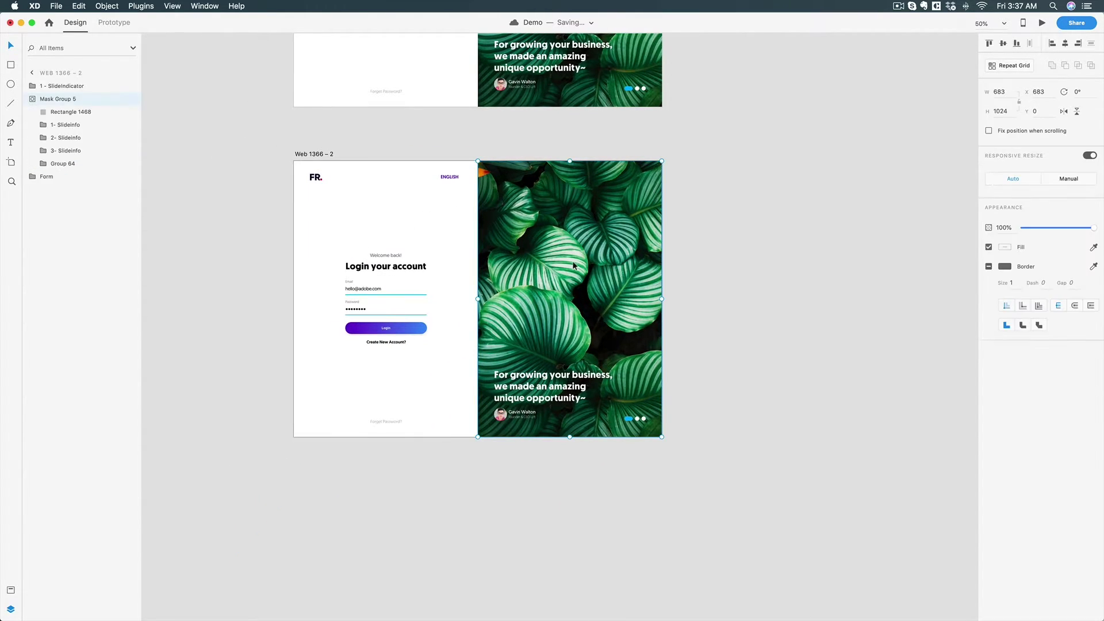
scroll(572, 266, right, 4)
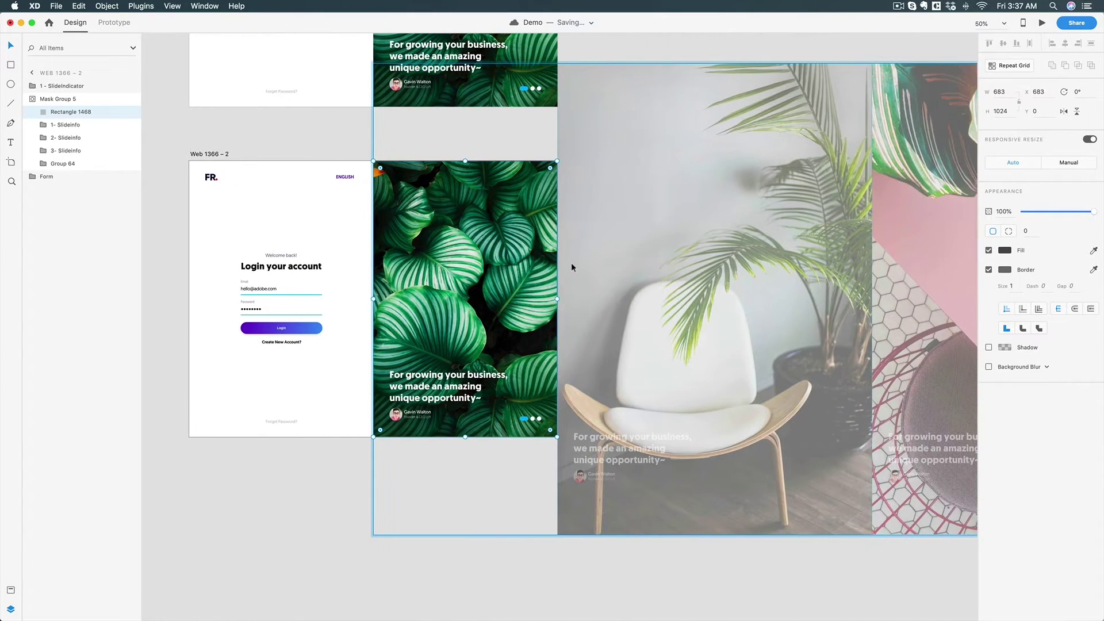
click(644, 267)
click(903, 463)
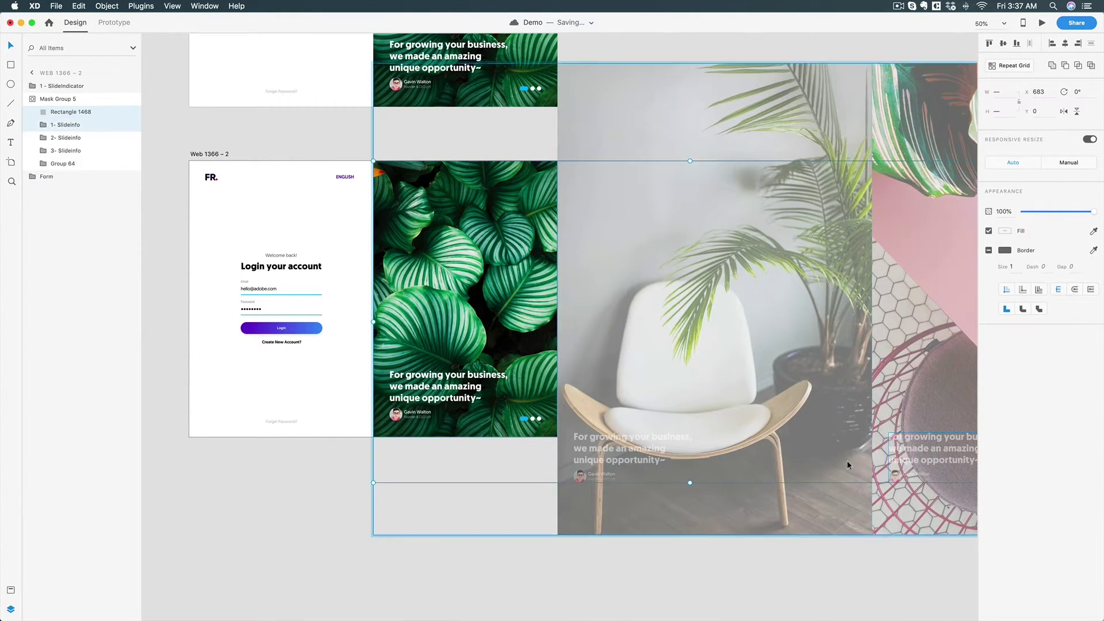
shift+click(630, 460)
shift+click(414, 380)
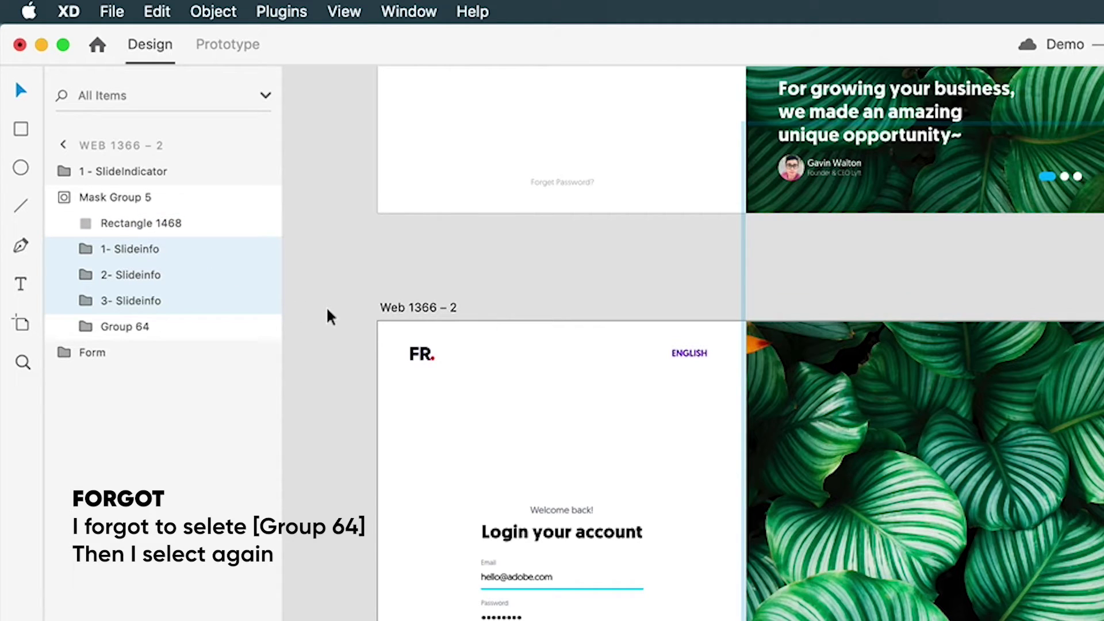
scroll(327, 311, left, 2)
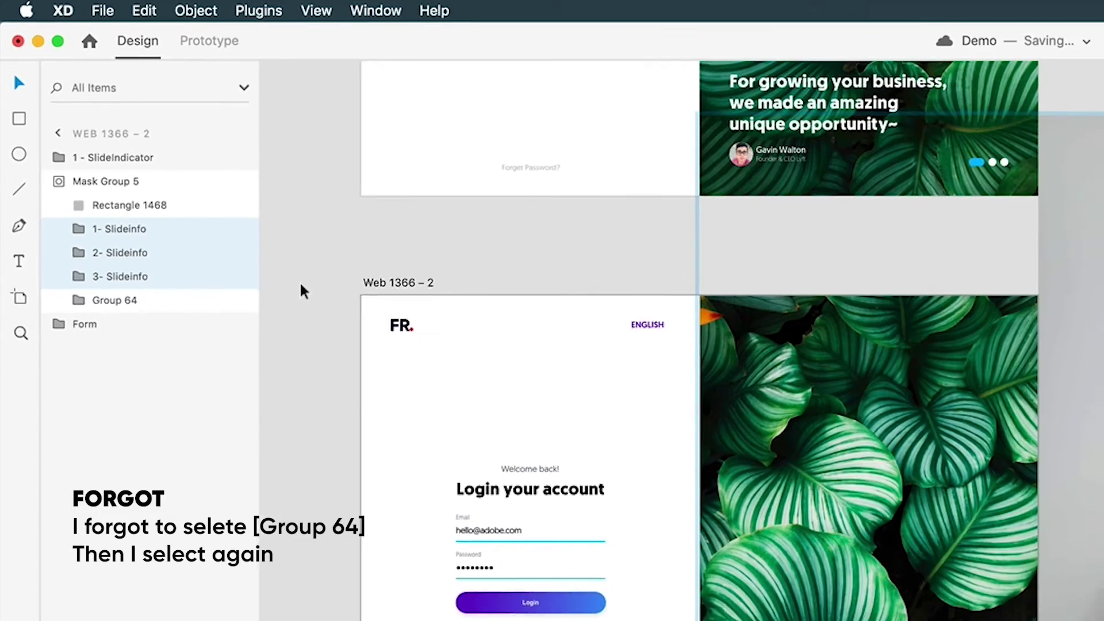
shift+click(730, 261)
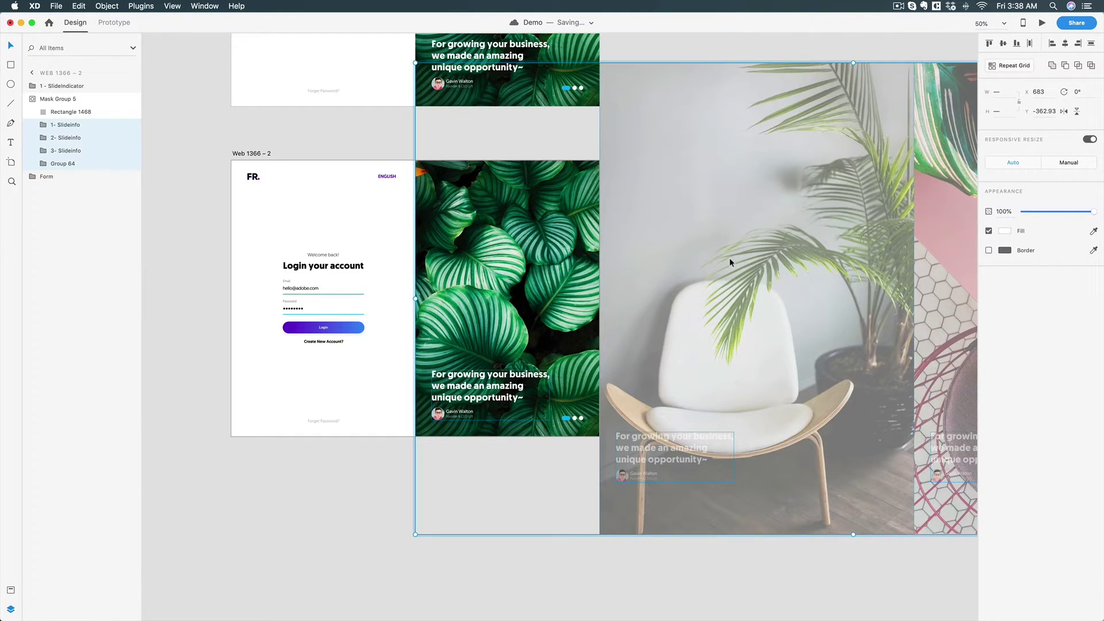
key(shift+Left)
key(shift+Left)
key(shift+Left)
key(shift+Left)
key(shift+Left)
key(shift+Left)
key(shift+Left)
key(shift+Left)
key(shift+Left)
key(shift+Left)
key(shift+Left)
key(shift+Left)
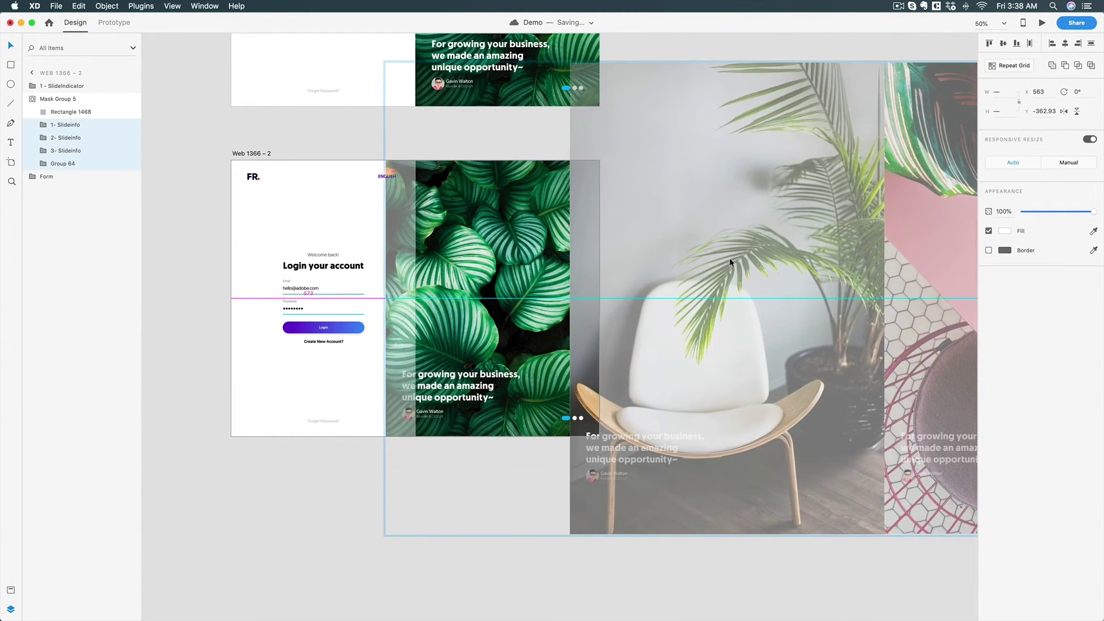
key(shift+Left)
key(shift+Left)
key(shift+Left)
key(shift+Left)
key(shift+Left)
key(shift+Left)
key(shift+Left)
key(shift+Left)
key(shift+Left)
key(shift+Left)
key(shift+Left)
key(shift+Left)
key(shift+Left)
key(shift+Left)
key(shift+Left)
key(shift+Left)
key(shift+Left)
key(shift+Left)
key(shift+Left)
key(shift+Left)
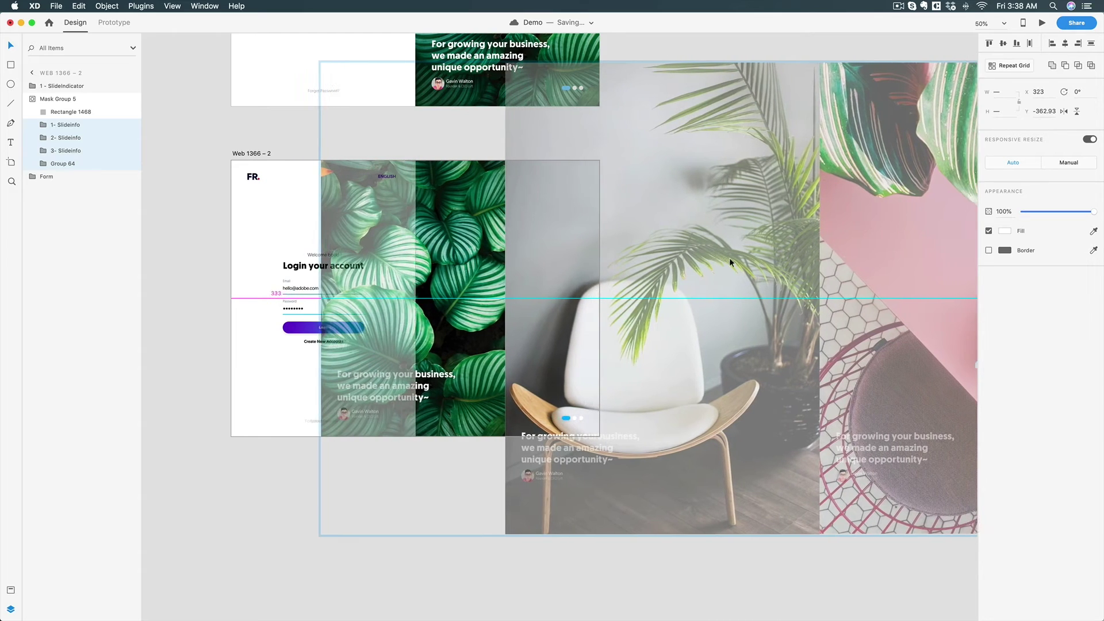
key(shift+Left)
key(shift+Left)
key(shift+Left)
key(shift+Left)
key(shift+Left)
key(shift+Left)
key(shift+Left)
key(shift+Left)
key(shift+Left)
key(shift+Left)
key(shift+Left)
key(shift+Left)
key(shift+Left)
key(shift+Left)
key(shift+Left)
key(shift+Left)
key(shift+Left)
key(shift+Left)
key(shift+Left)
key(shift+Left)
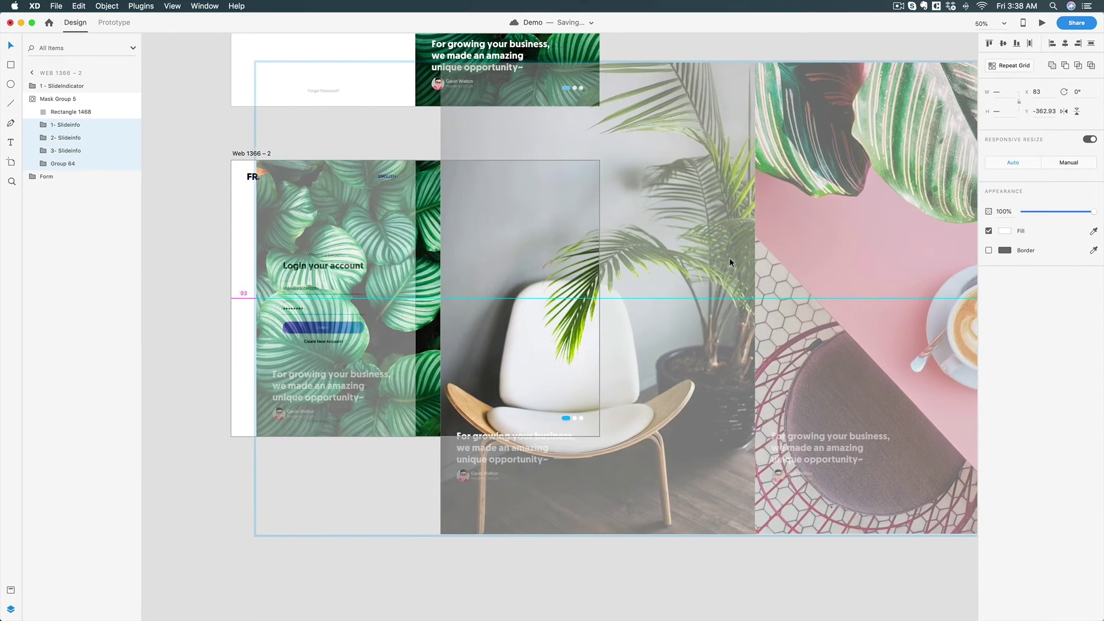
key(shift+Left)
key(shift+Left)
key(shift+Left)
key(shift+Left)
key(shift+Left)
key(shift+Left)
key(shift+Left)
key(shift+Left)
key(shift+Left)
key(shift+Left)
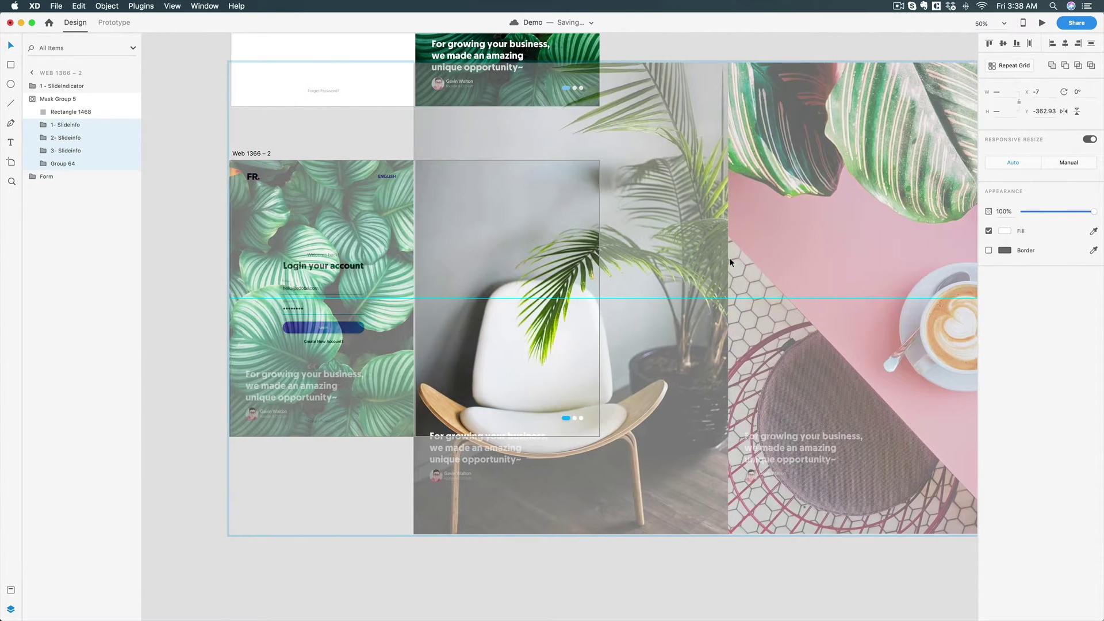
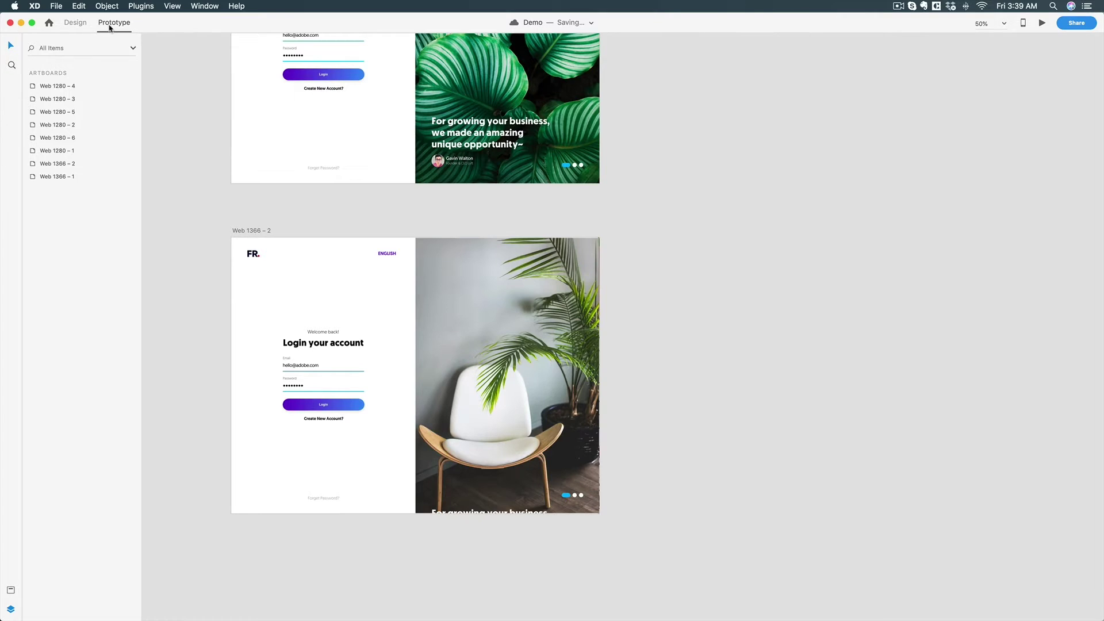
Link Group 64, the image carousel in Web 1366 – 1's mask group, to the Web 1366 – 2 artboard.
scroll(299, 188, up, 5)
scroll(447, 413, left, 3)
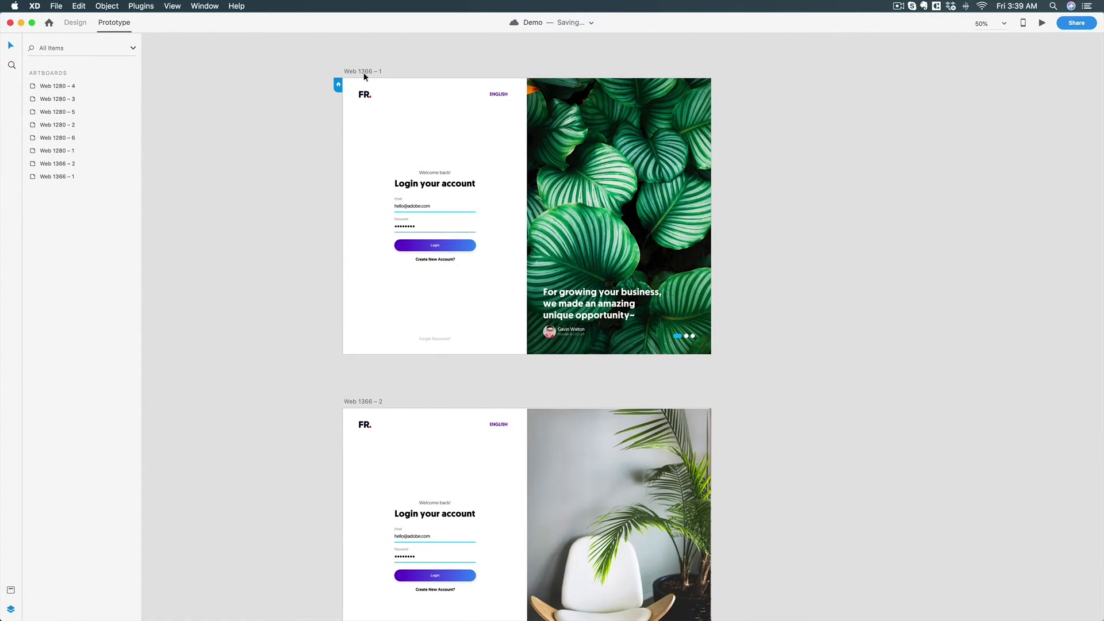
click(363, 72)
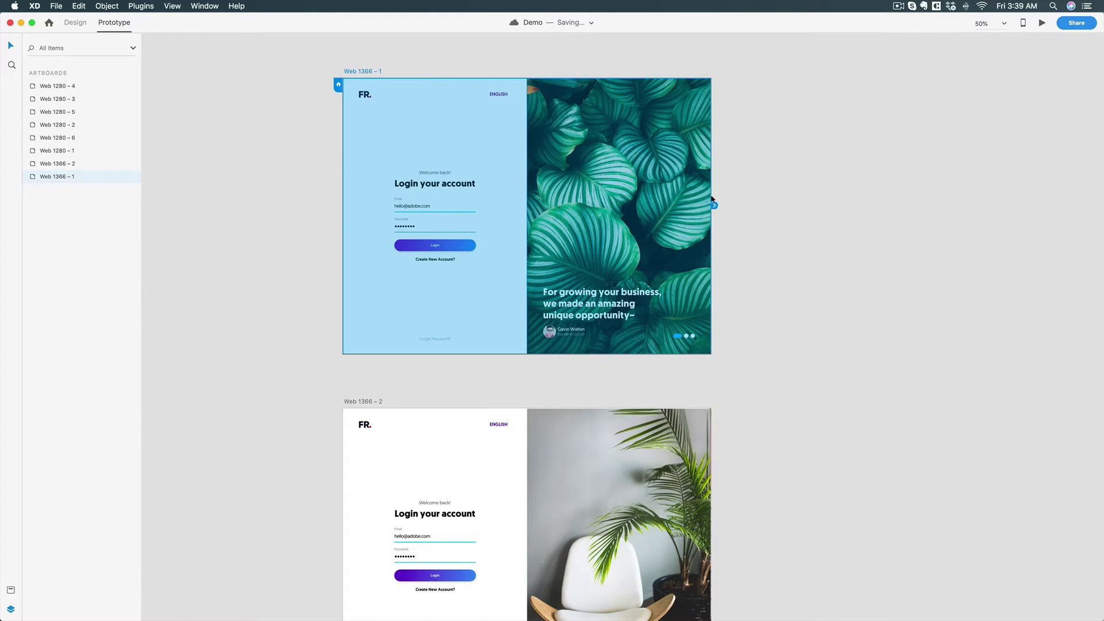
click(794, 192)
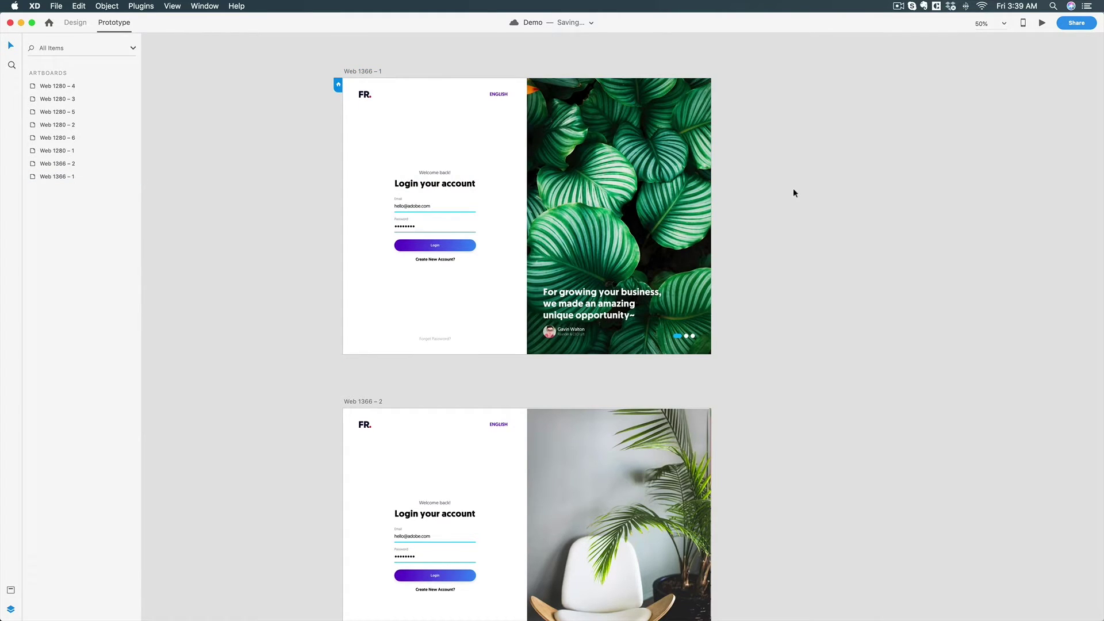
scroll(794, 193, right, 2)
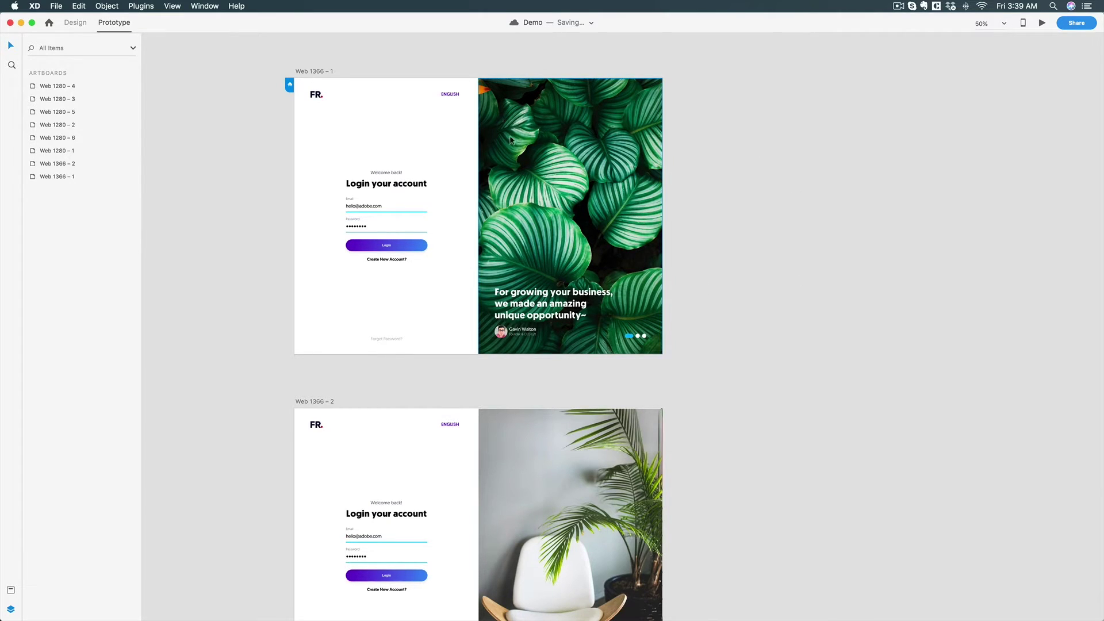
double_click(578, 210)
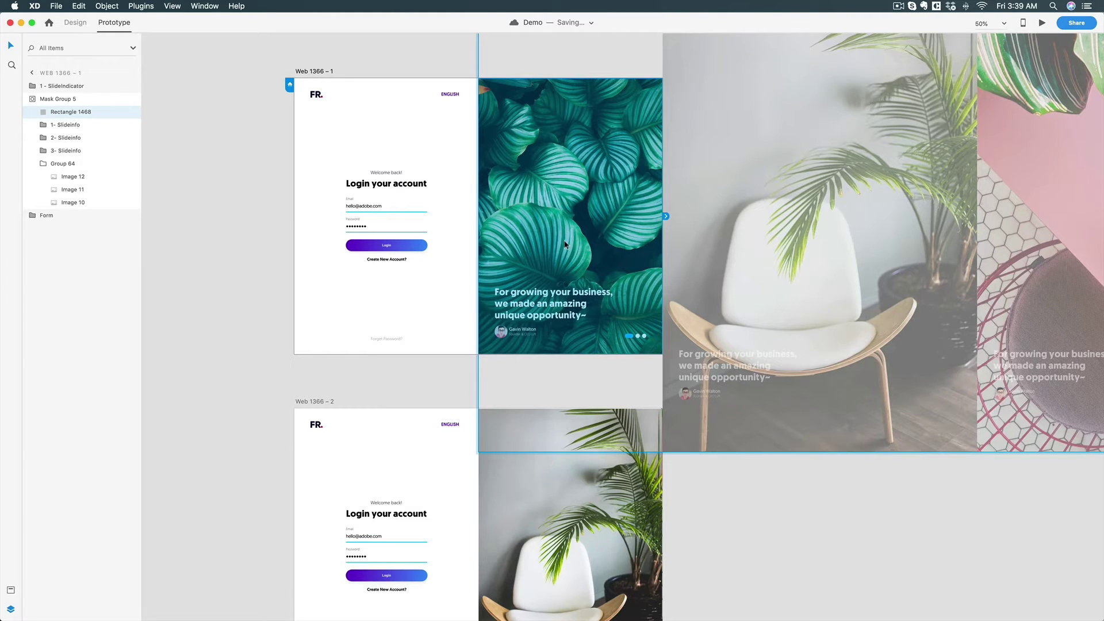
scroll(565, 245, right, 3)
click(63, 163)
scroll(401, 236, right, 3)
scroll(401, 236, up, 2)
scroll(401, 235, right, 5)
scroll(401, 236, down, 2)
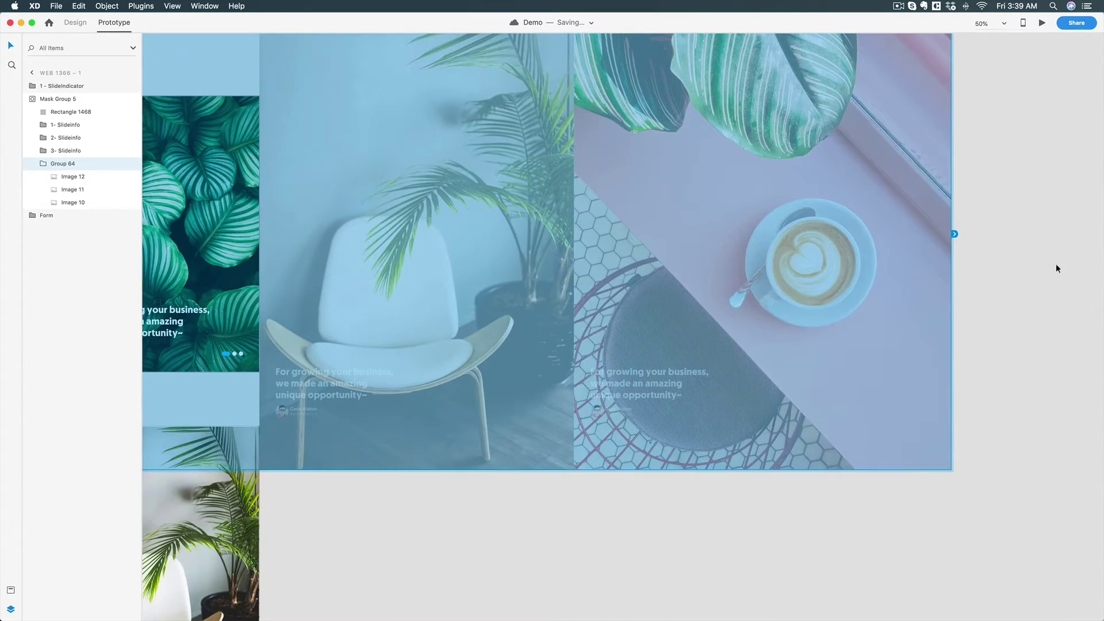
scroll(1061, 265, left, 3)
scroll(1061, 266, down, 3)
drag(1044, 141, 270, 477)
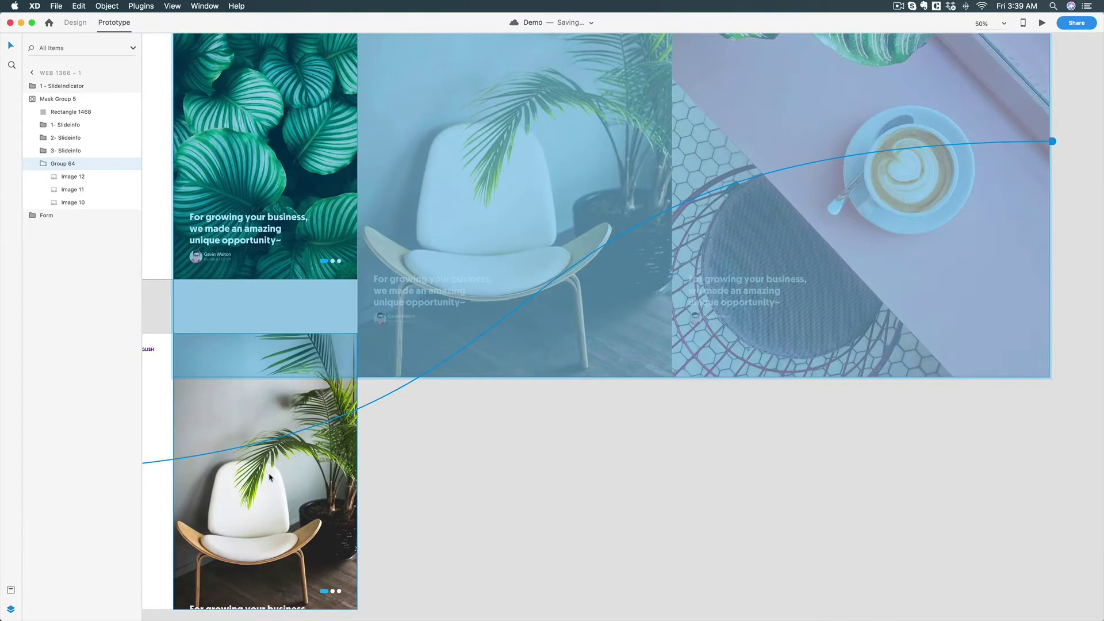
Set the carousel link's trigger to Drag, keeping Auto-Animate as the action.
scroll(394, 364, left, 10)
scroll(394, 367, down, 2)
click(512, 414)
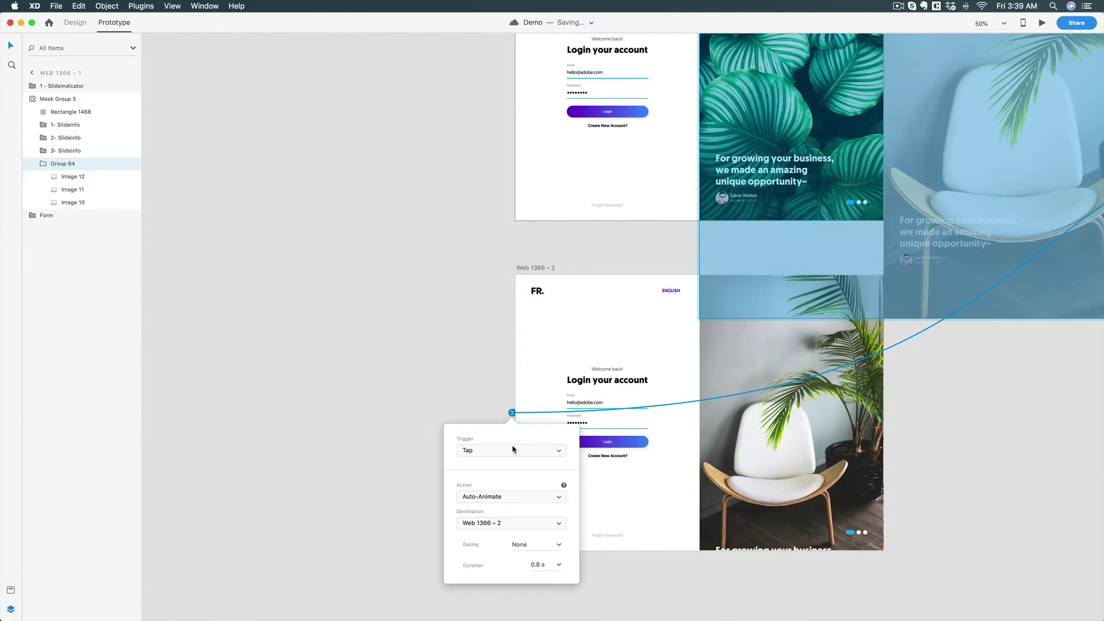
click(514, 450)
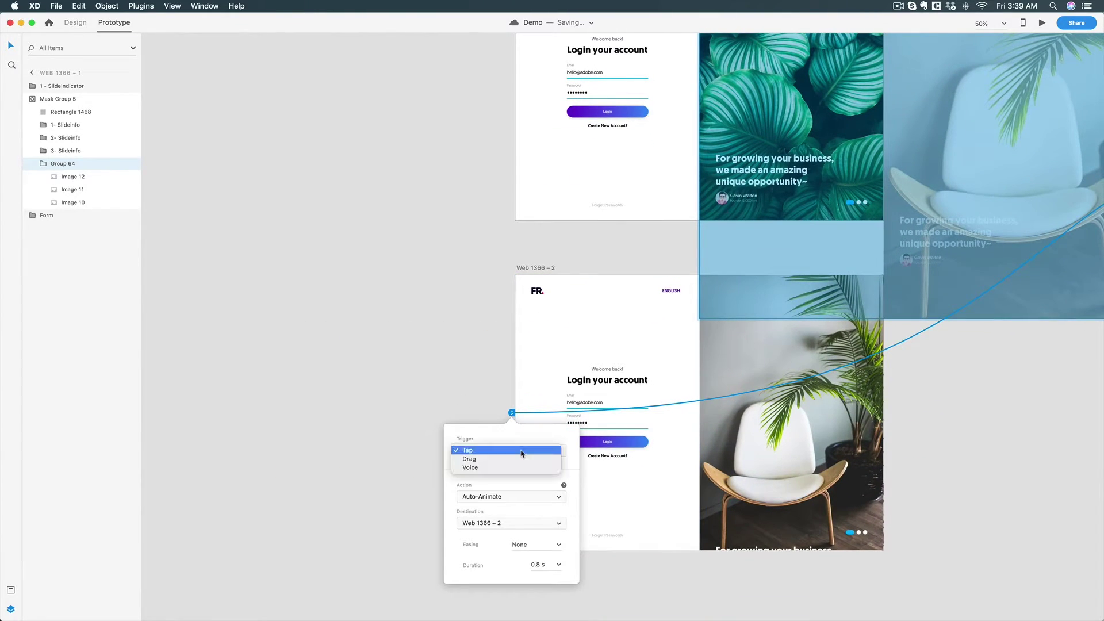
click(484, 459)
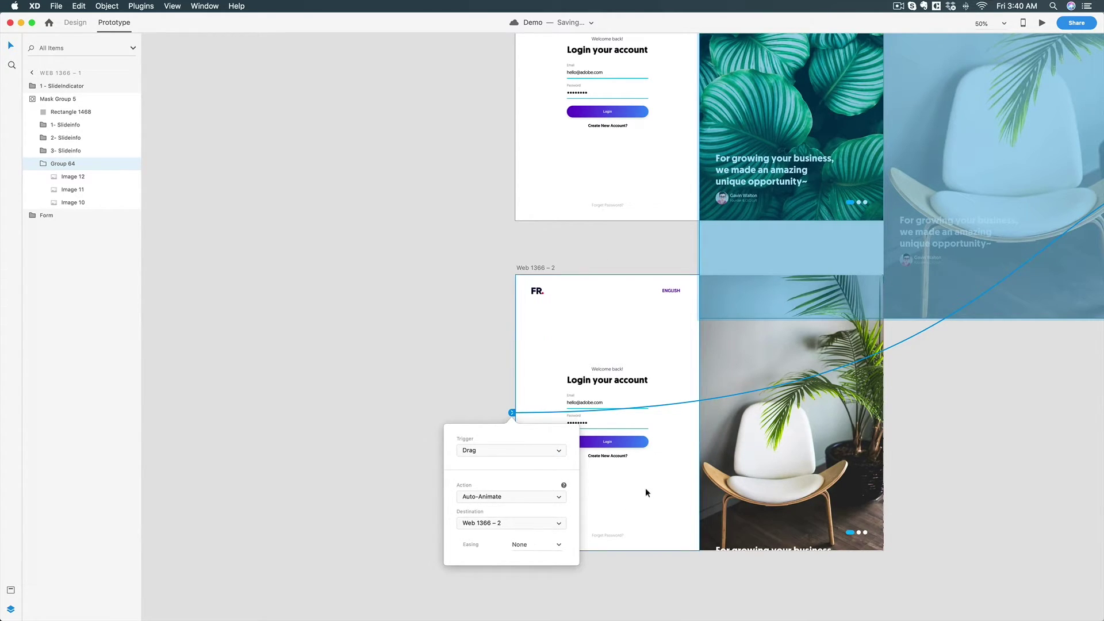
Preview the prototype and test dragging the image carousel from the leaf slide to the chair slide.
click(1042, 23)
drag(909, 282, 609, 276)
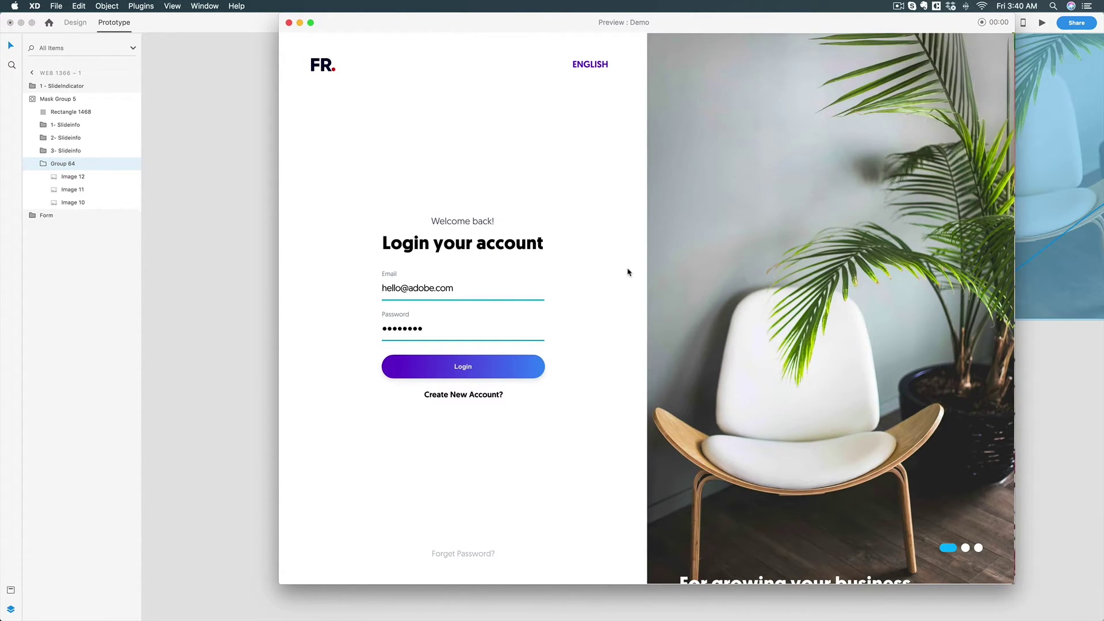
click(288, 23)
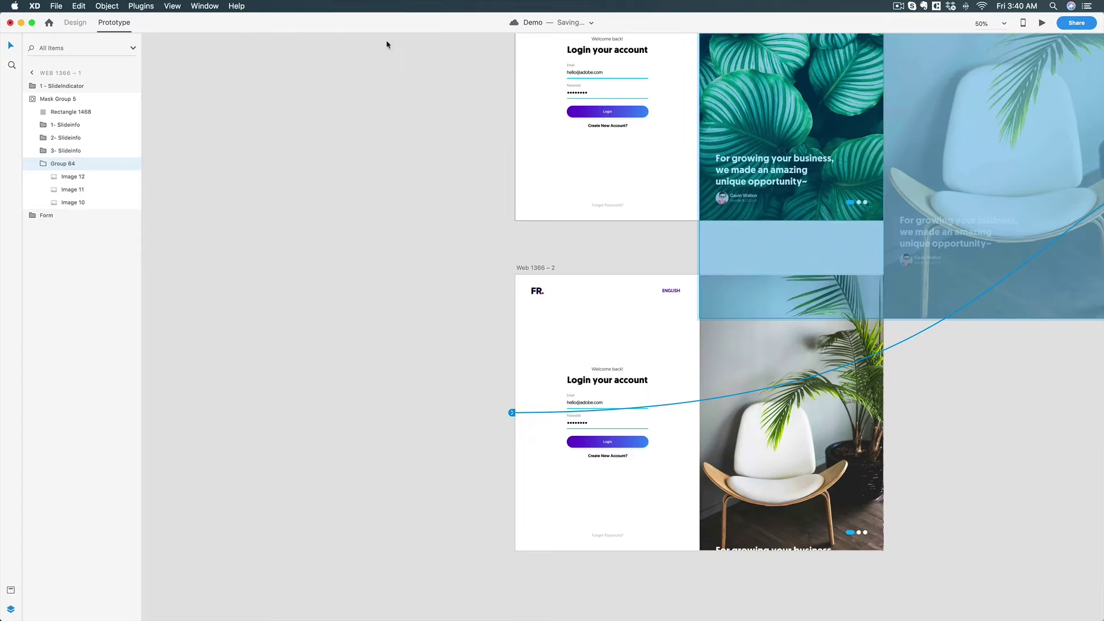
click(1042, 23)
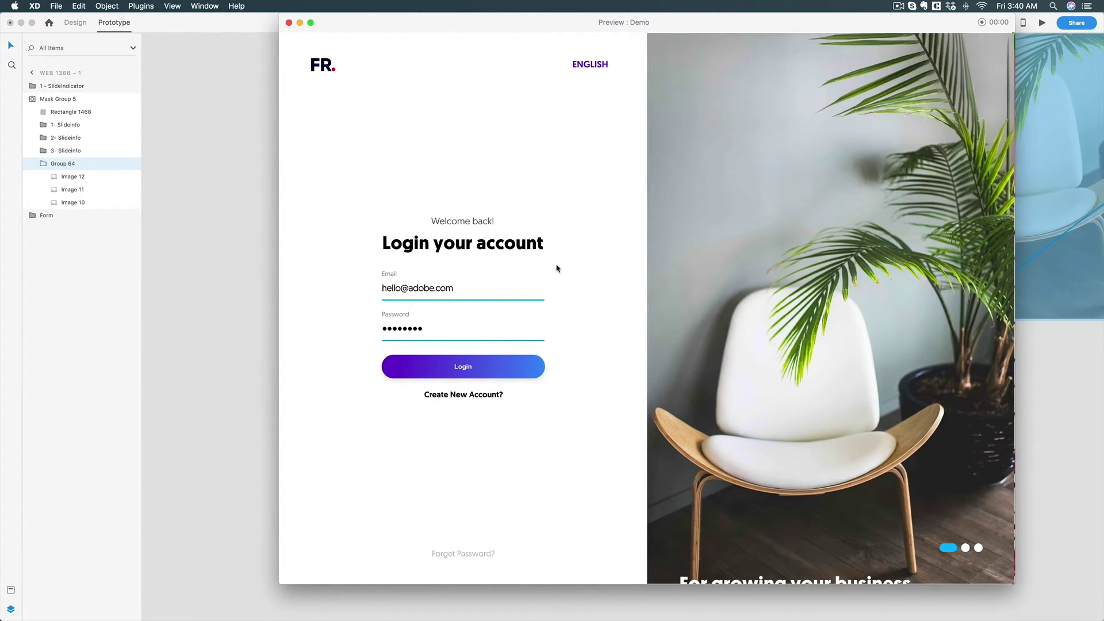
click(288, 22)
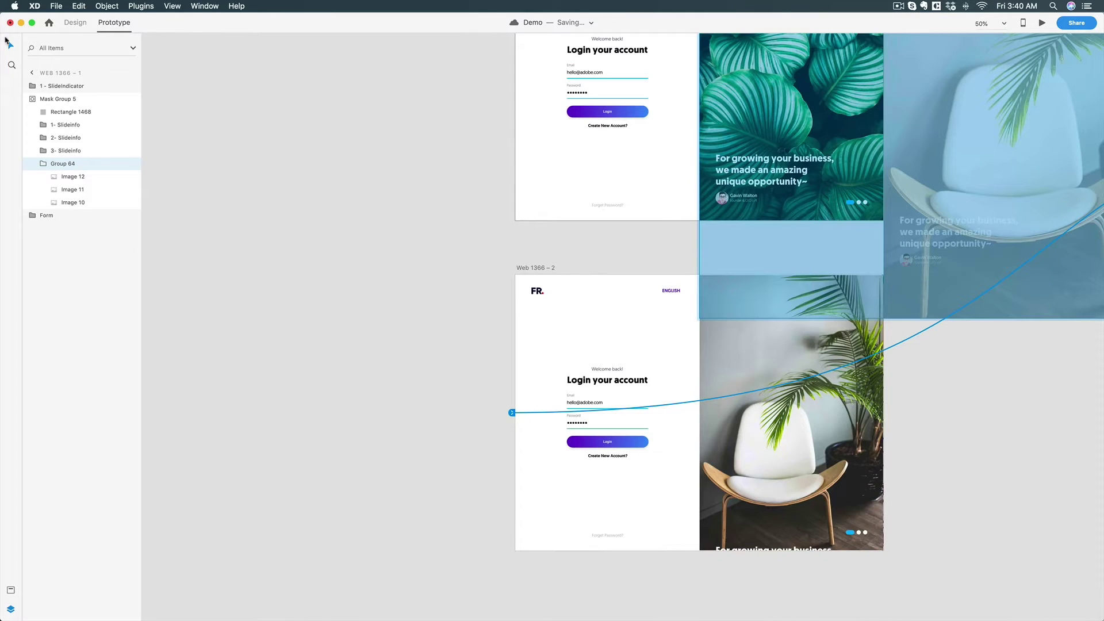
In Web 1366 – 2, move the 3- Slideinfo text group on the leaf image down to Y 1048 and set its opacity to 0%.
click(75, 22)
scroll(298, 127, down, 5)
scroll(299, 127, right, 5)
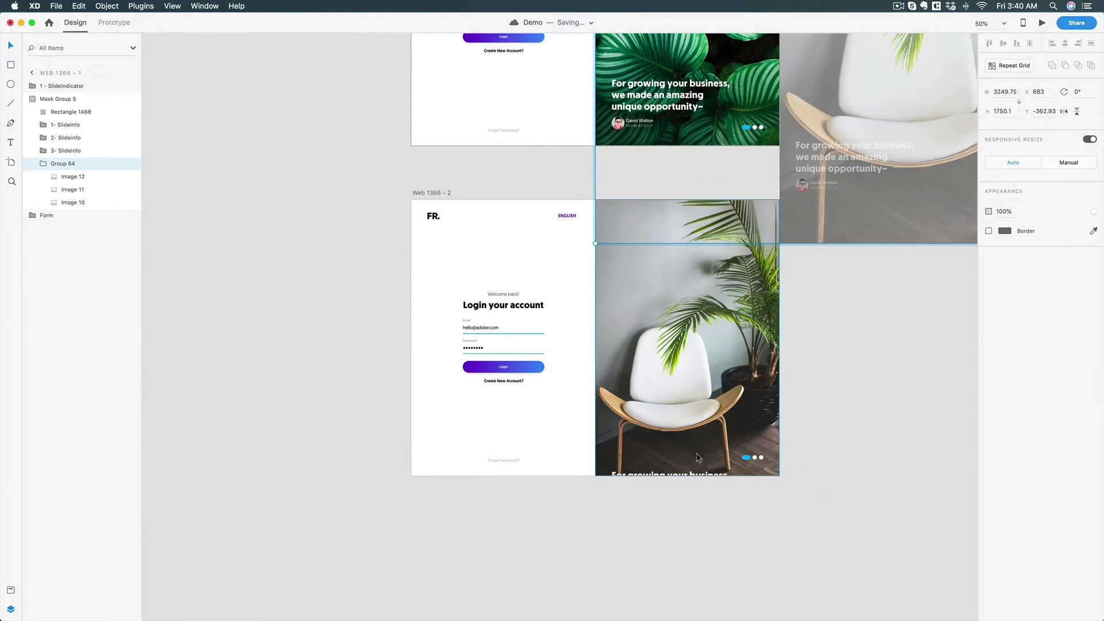
key(Escape)
double_click(700, 440)
click(448, 417)
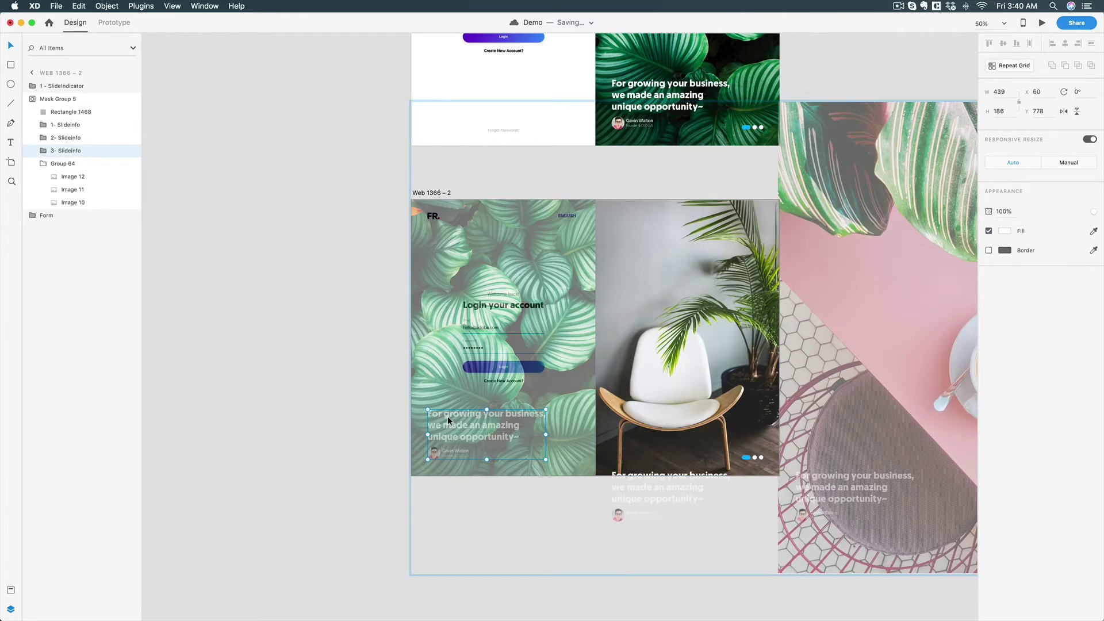
key(shift+Down)
key(shift+Down)
key(shift+Down)
key(shift+Down)
key(shift+Down)
key(shift+Down)
key(shift+Down)
key(shift+Down)
key(shift+Down)
key(shift+Down)
key(shift+Down)
key(shift+Down)
key(shift+Down)
key(shift+Down)
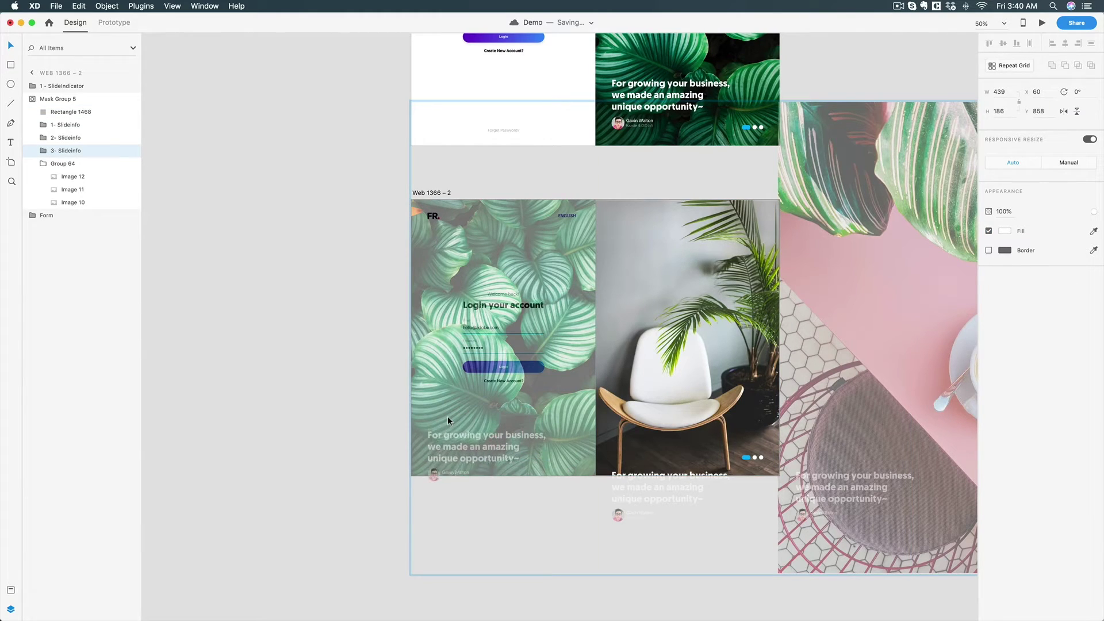
key(shift+Down)
key(shift+Down)
key(shift+Down)
key(shift+Down)
key(shift+Down)
key(shift+Down)
key(shift+Down)
key(shift+Down)
key(shift+Down)
key(shift+Down)
key(shift+Down)
key(shift+Down)
key(shift+Down)
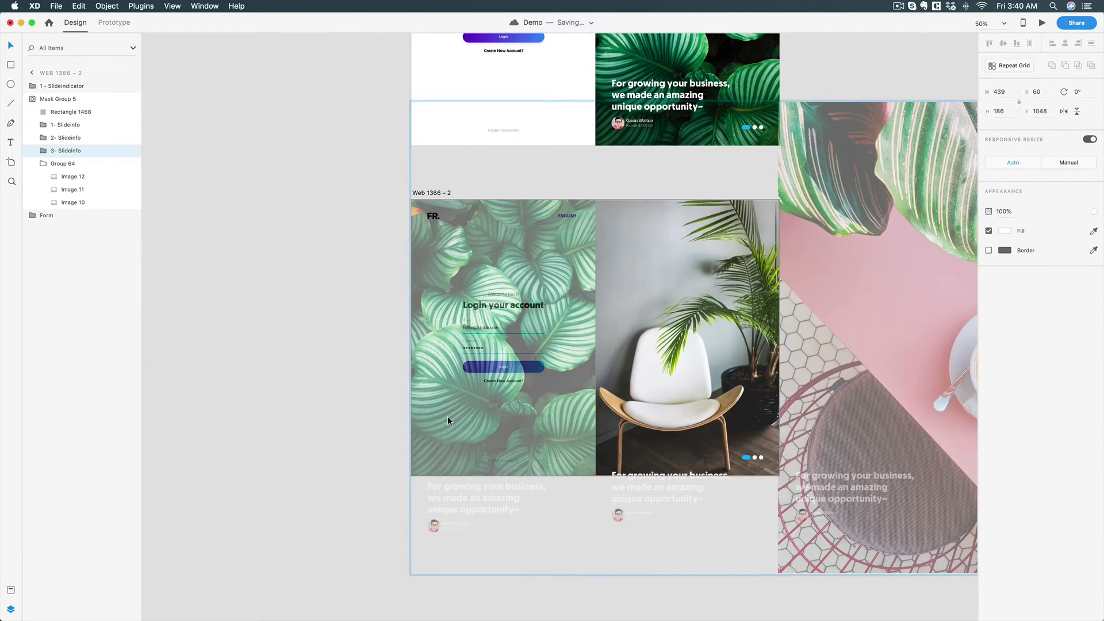
drag(1096, 215, 1024, 211)
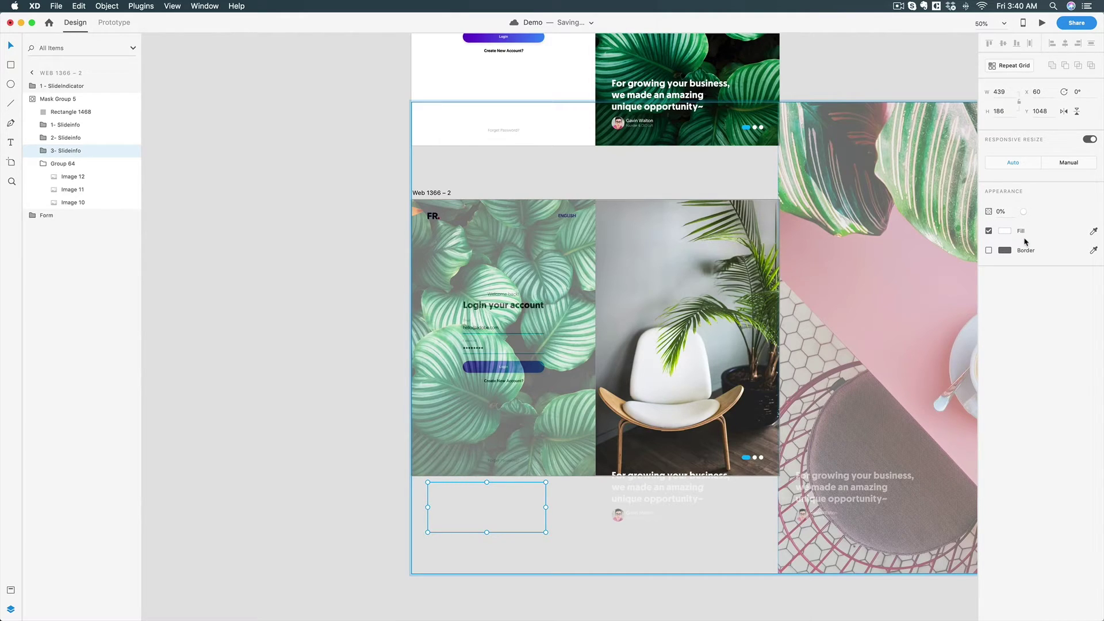
Move the 2- Slideinfo text group up to Y 778 so it sits over the chair image in Web 1366 – 2.
click(642, 487)
key(shift+Up)
key(shift+Up)
key(shift+Up)
key(shift+Up)
key(shift+Up)
key(shift+Up)
key(shift+Up)
key(shift+Up)
key(shift+Up)
key(shift+Up)
key(shift+Up)
key(shift+Up)
key(shift+Up)
key(shift+Up)
key(shift+Up)
key(shift+Up)
key(shift+Up)
key(shift+Up)
key(shift+Up)
key(shift+Up)
key(shift+Up)
key(shift+Up)
key(shift+Up)
key(alt)
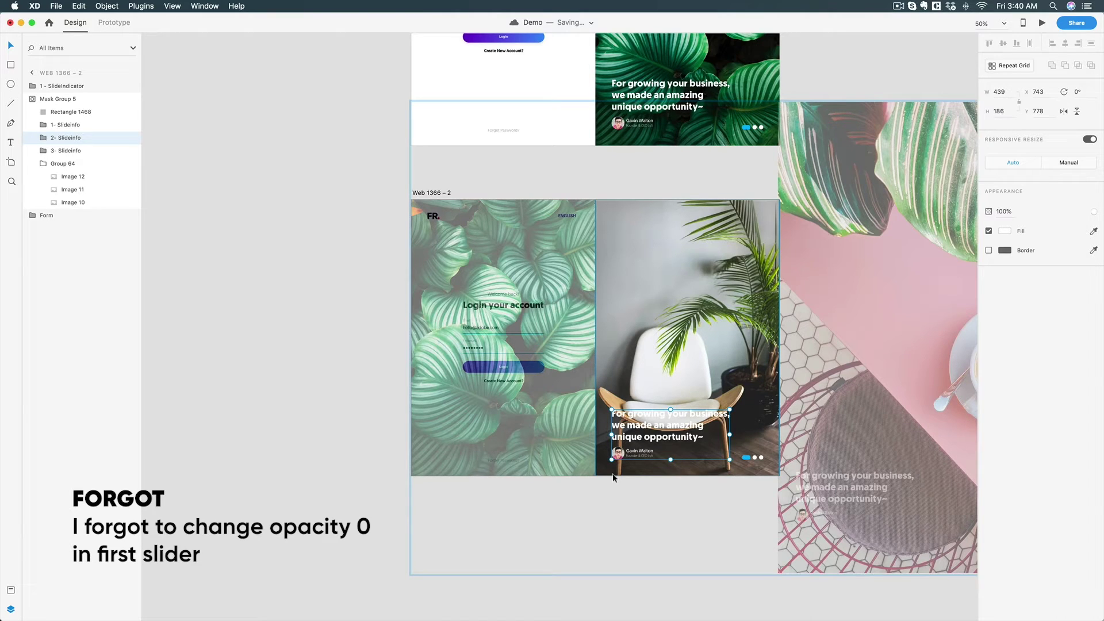
Set the opacity of the 1- Slideinfo and 2- Slideinfo groups in Web 1366 – 1 to 0%.
scroll(621, 473, up, 5)
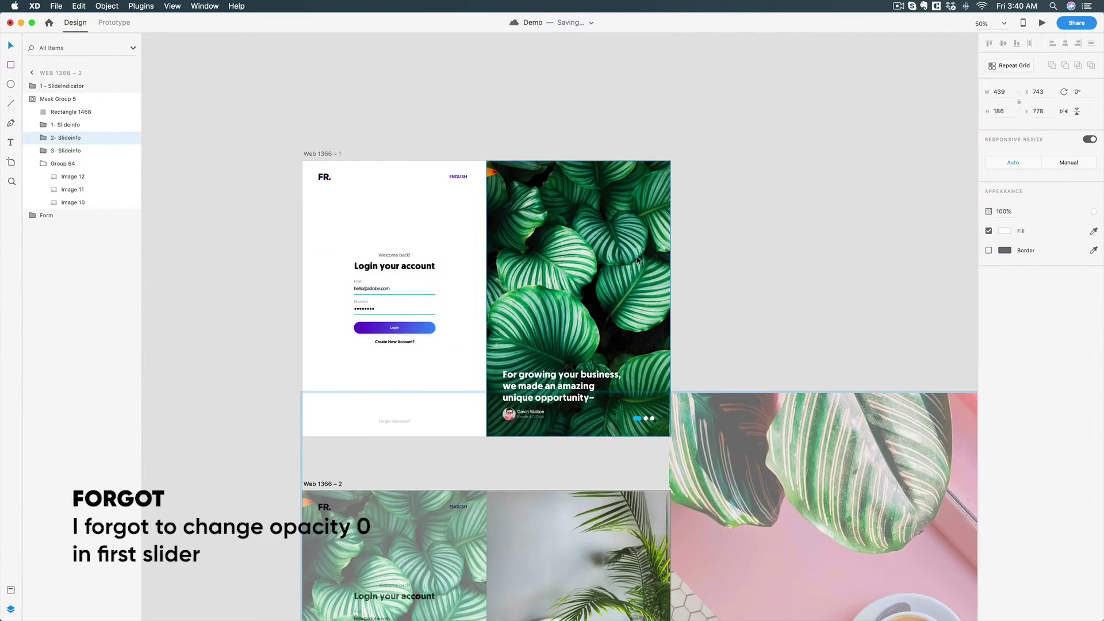
click(629, 263)
click(733, 451)
scroll(734, 451, right, 8)
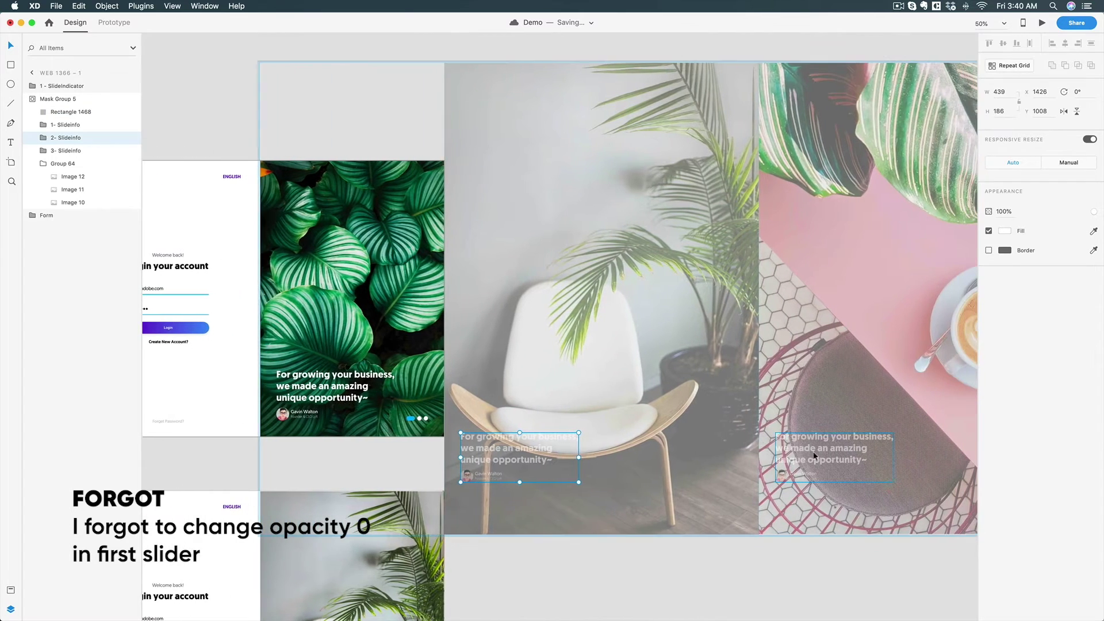
shift+click(833, 452)
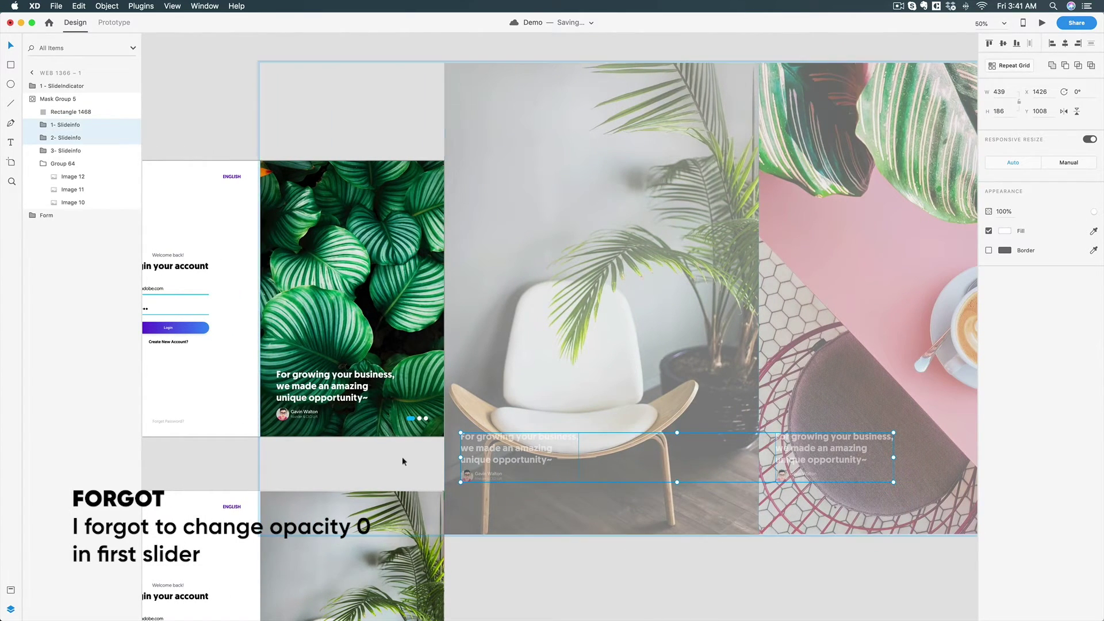
drag(1094, 212, 1007, 210)
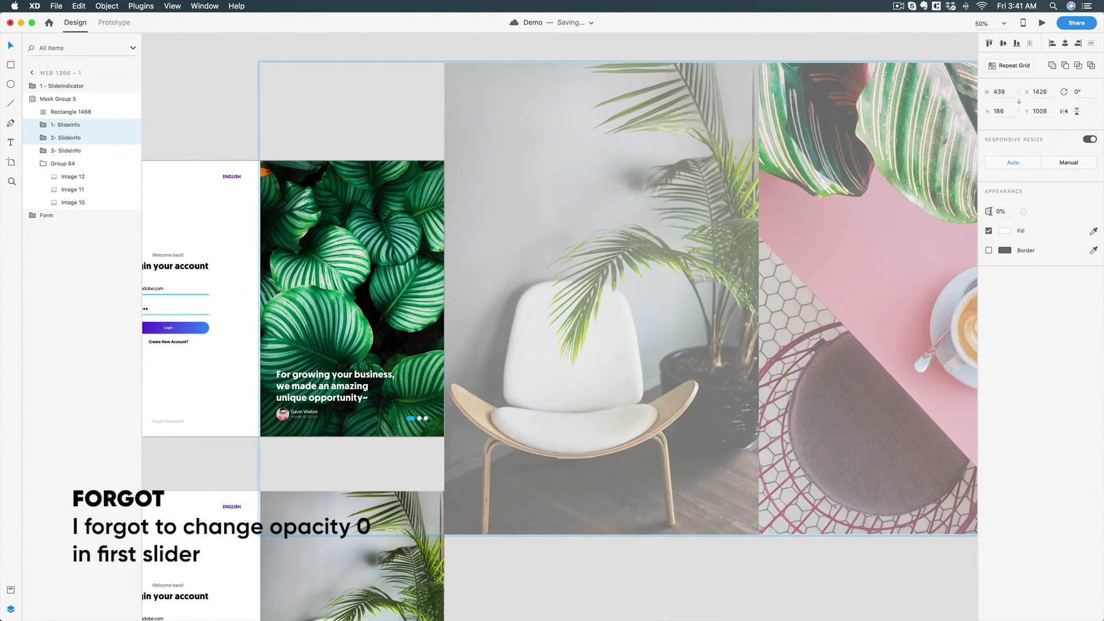
Examine the slide images and text groups inside the mask group of Web 1366 – 2.
scroll(808, 319, down, 10)
scroll(808, 320, left, 5)
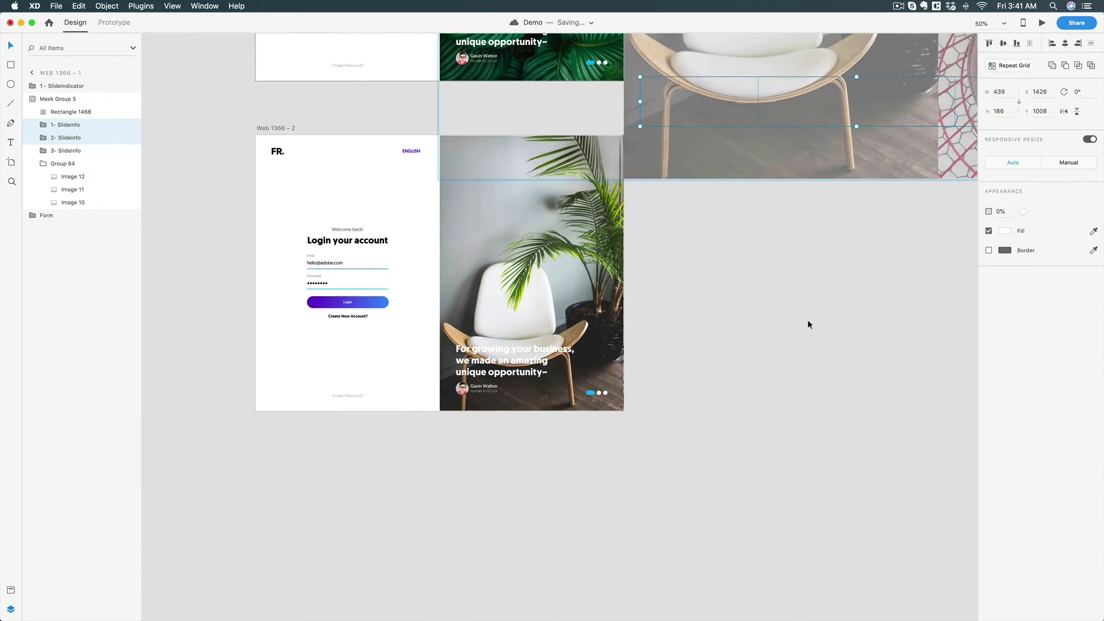
click(538, 367)
double_click(537, 367)
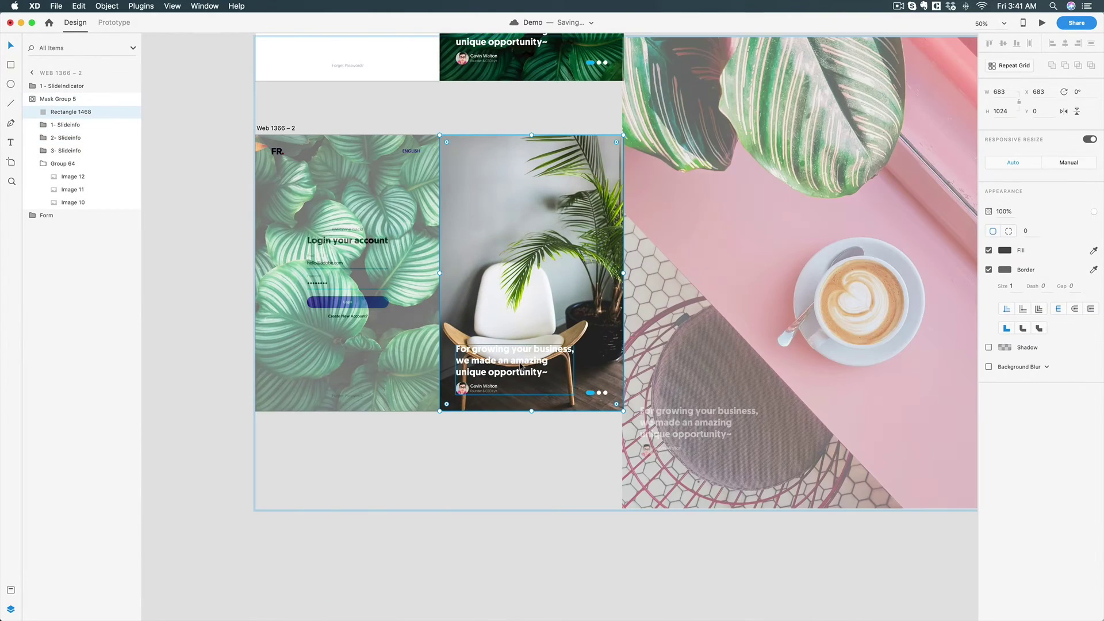
scroll(566, 382, down, 1)
scroll(566, 382, right, 2)
scroll(566, 382, right, 2)
scroll(434, 360, left, 3)
scroll(434, 360, up, 1)
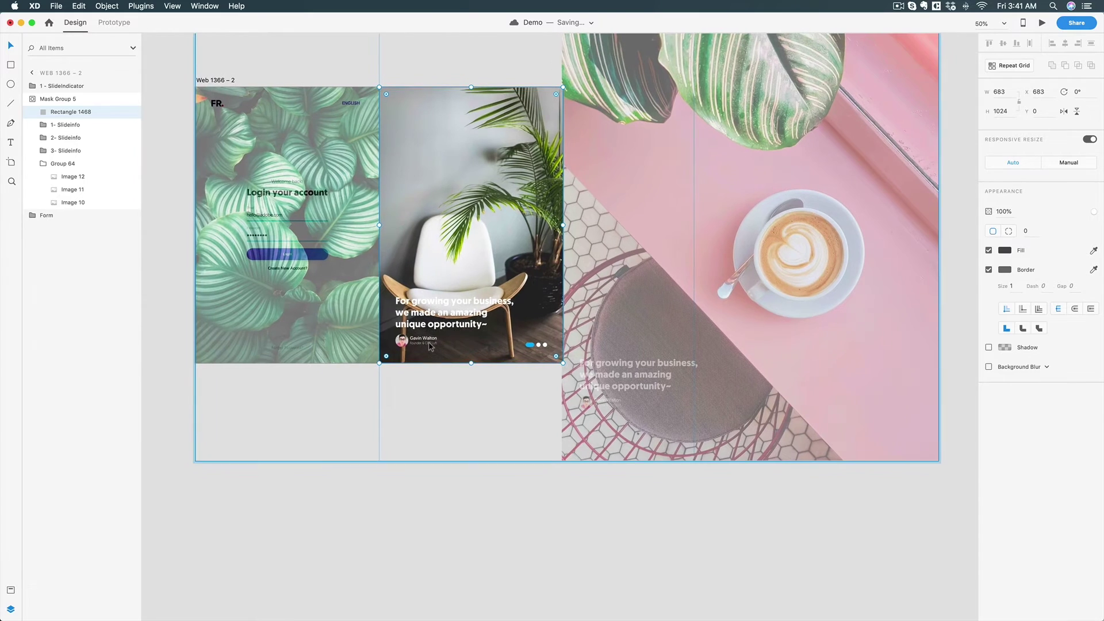
Preview the prototype starting from the Web 1366 – 1 artboard to check the updated slide transition.
click(114, 23)
key(super+Return)
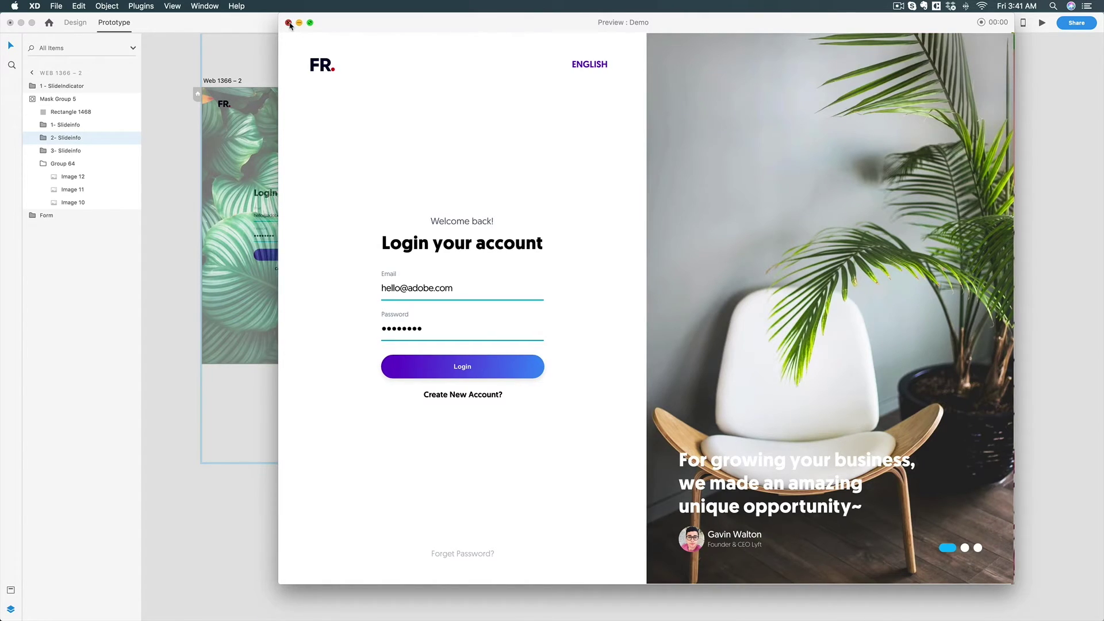
click(289, 22)
click(215, 80)
scroll(216, 81, up, 10)
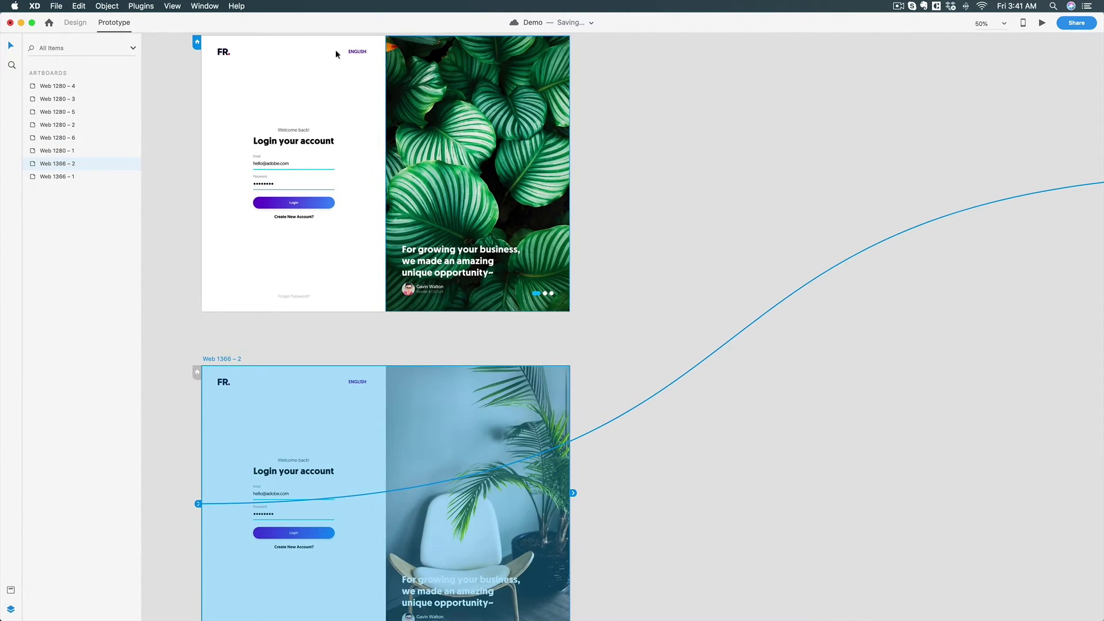
click(219, 134)
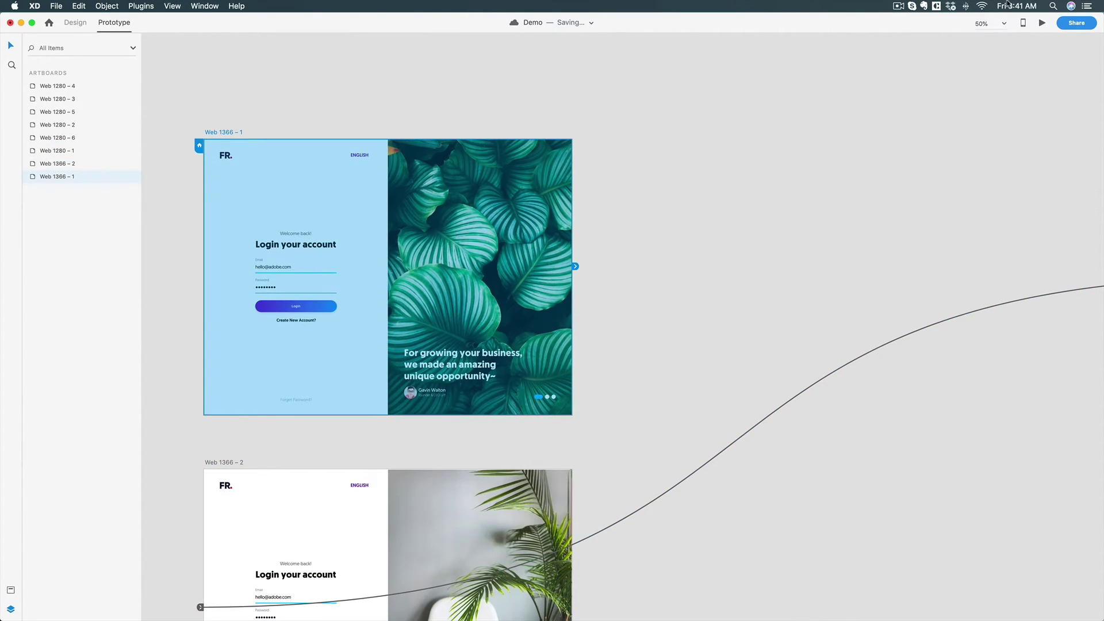
click(1042, 23)
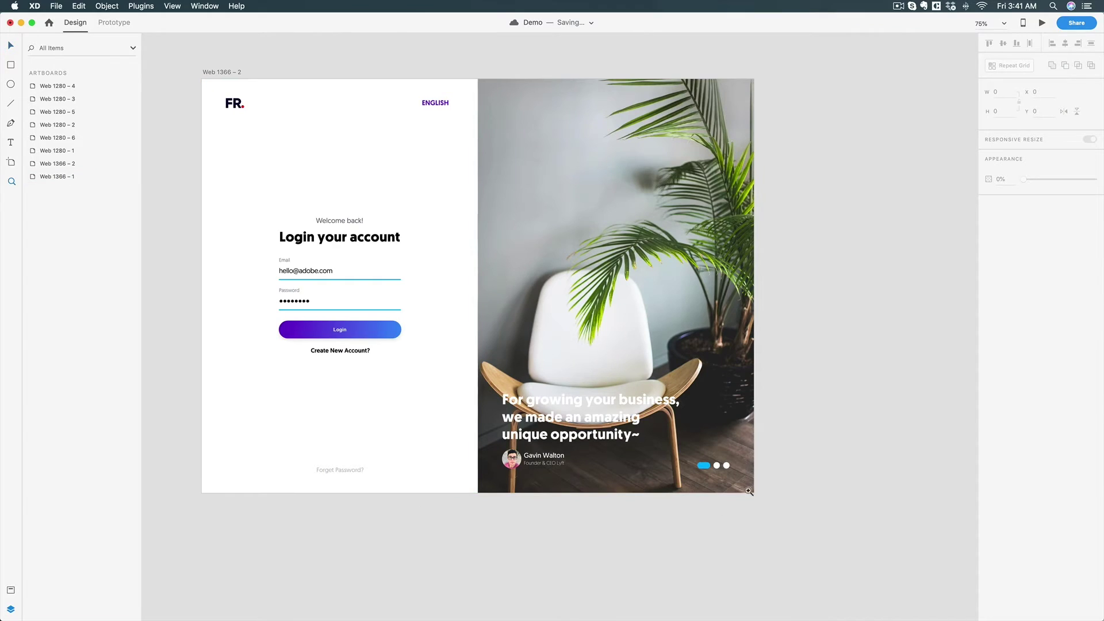
Set the width of the blue first dot in the 1 - SlideIndicator group of Web 1366 – 2 to 16.
click(706, 478)
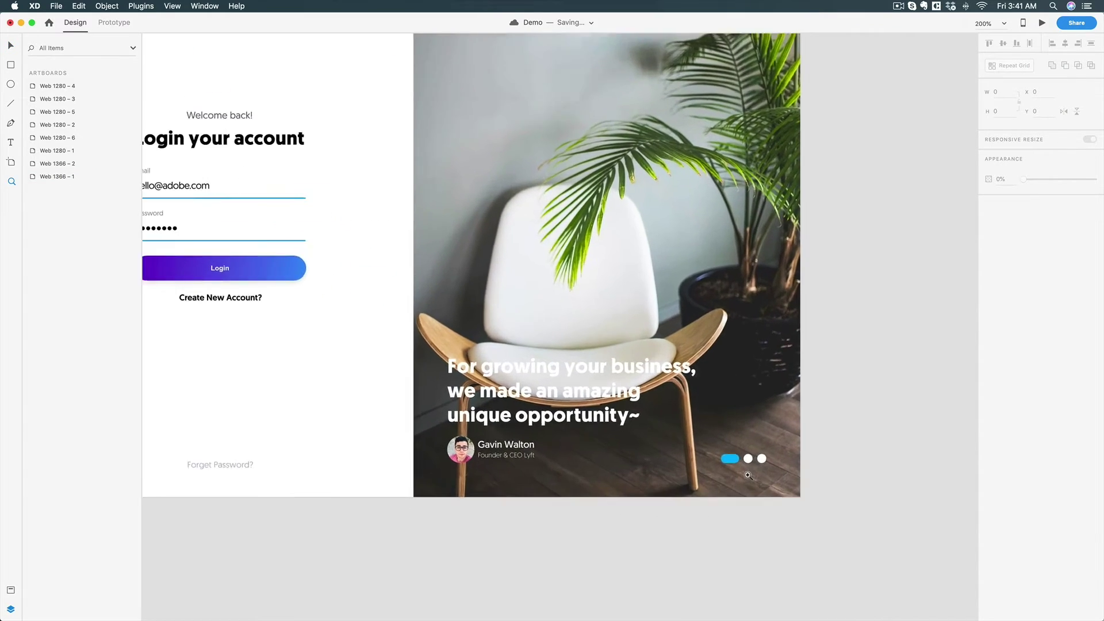
key(v)
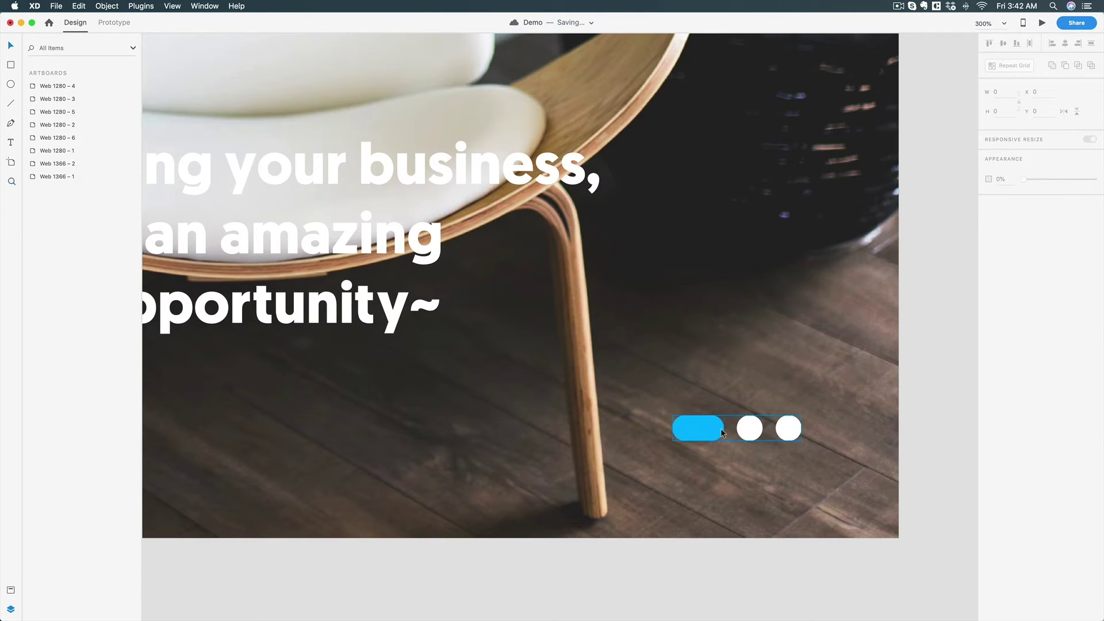
click(718, 433)
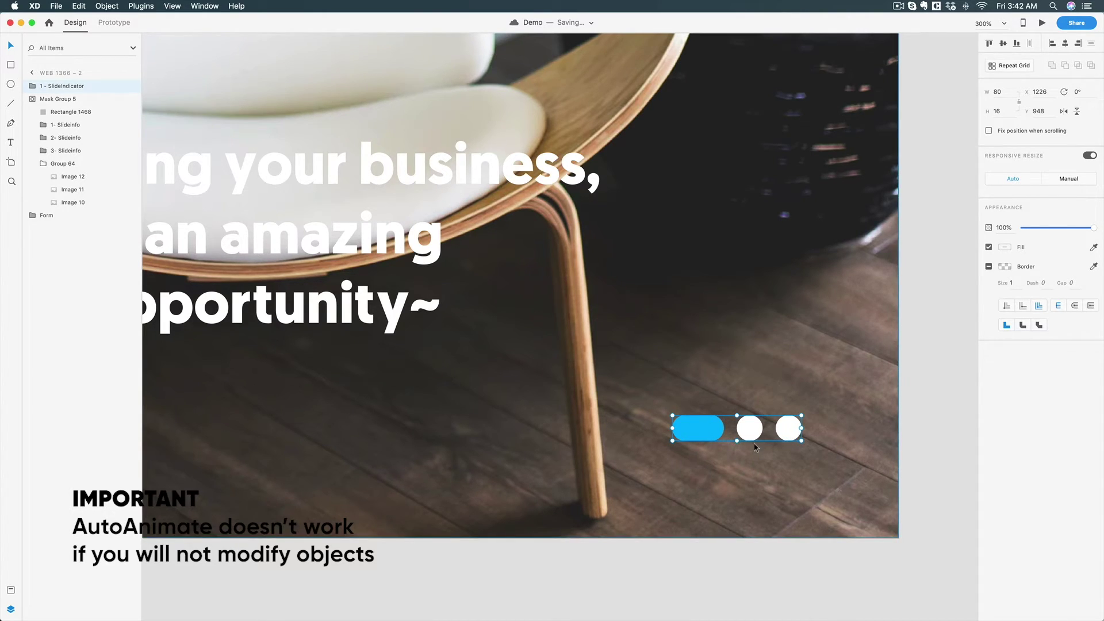
double_click(718, 436)
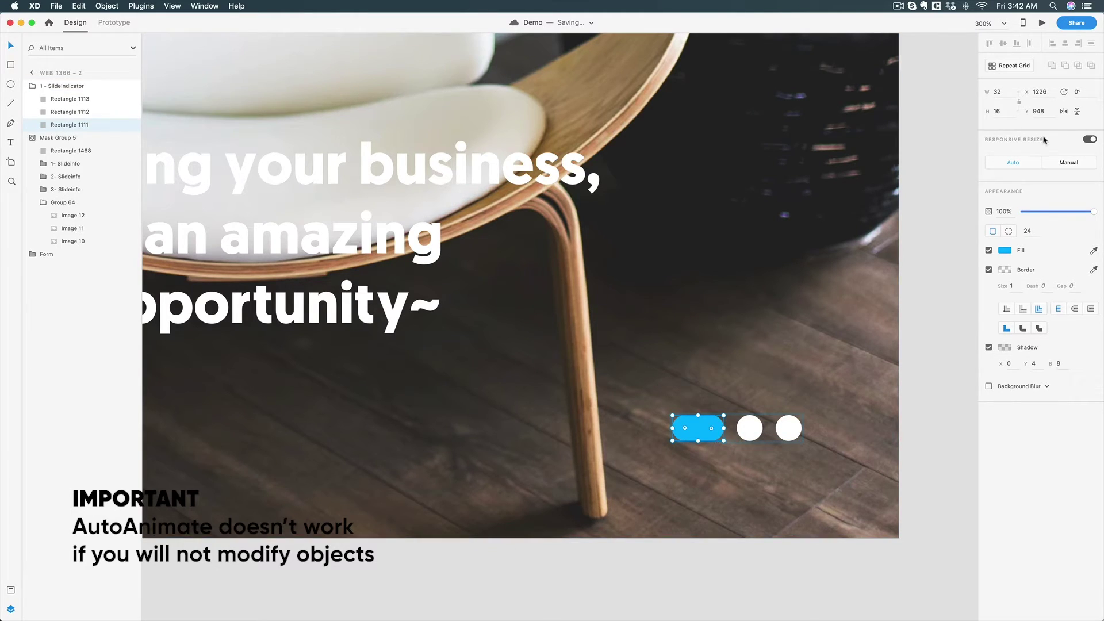
click(1005, 88)
text(16)
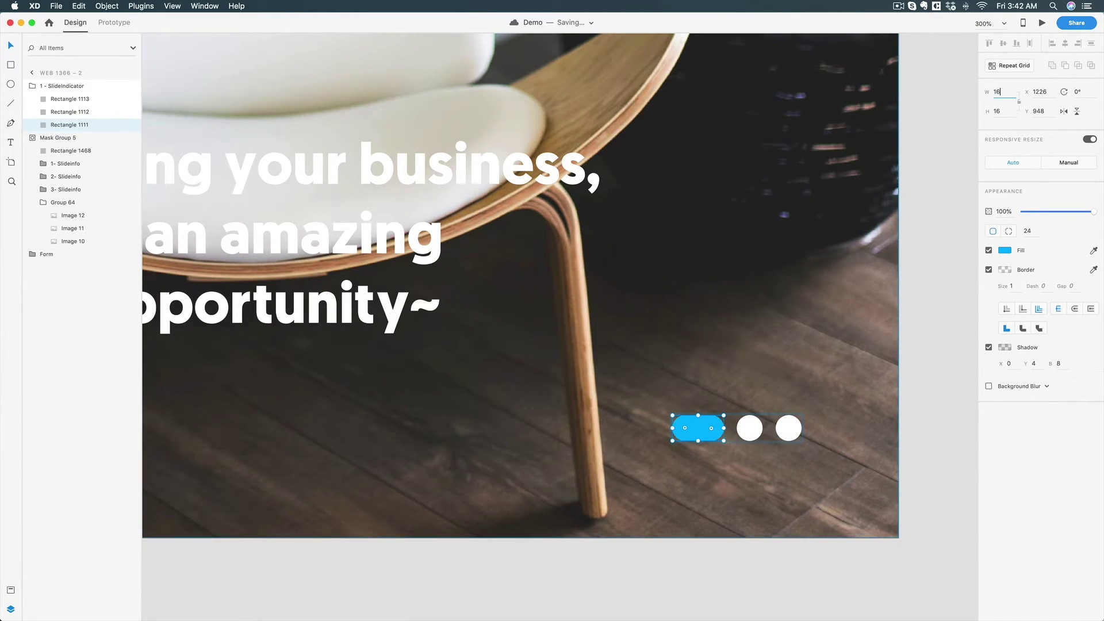
key(Return)
Widen the middle indicator dot in Web 1366 – 2 to 32 and move it left to X 1249.91.
click(754, 429)
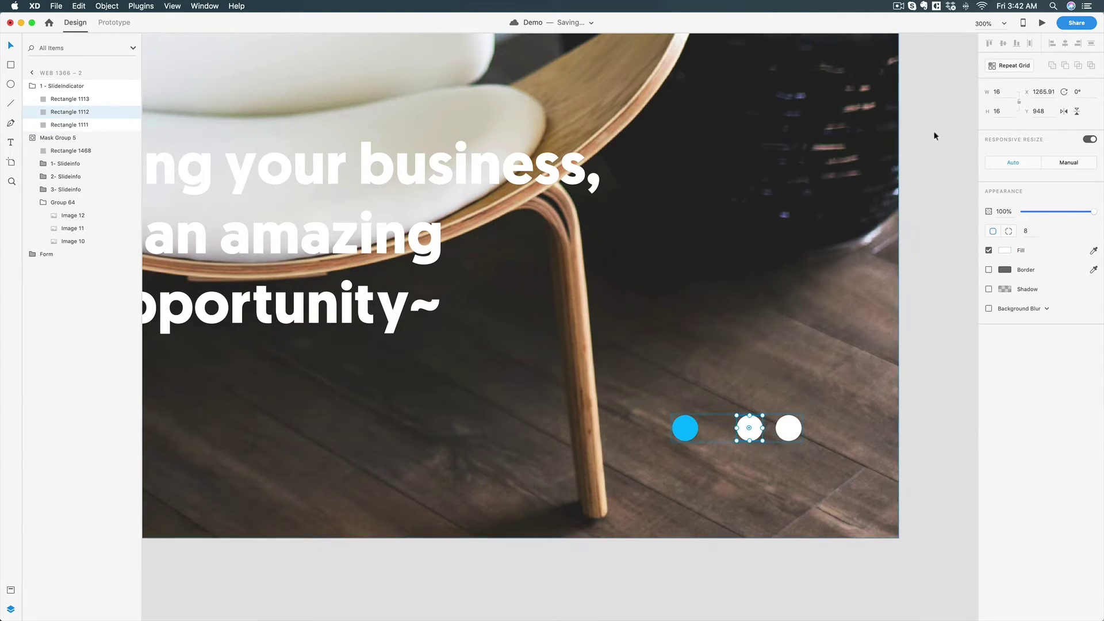
click(999, 91)
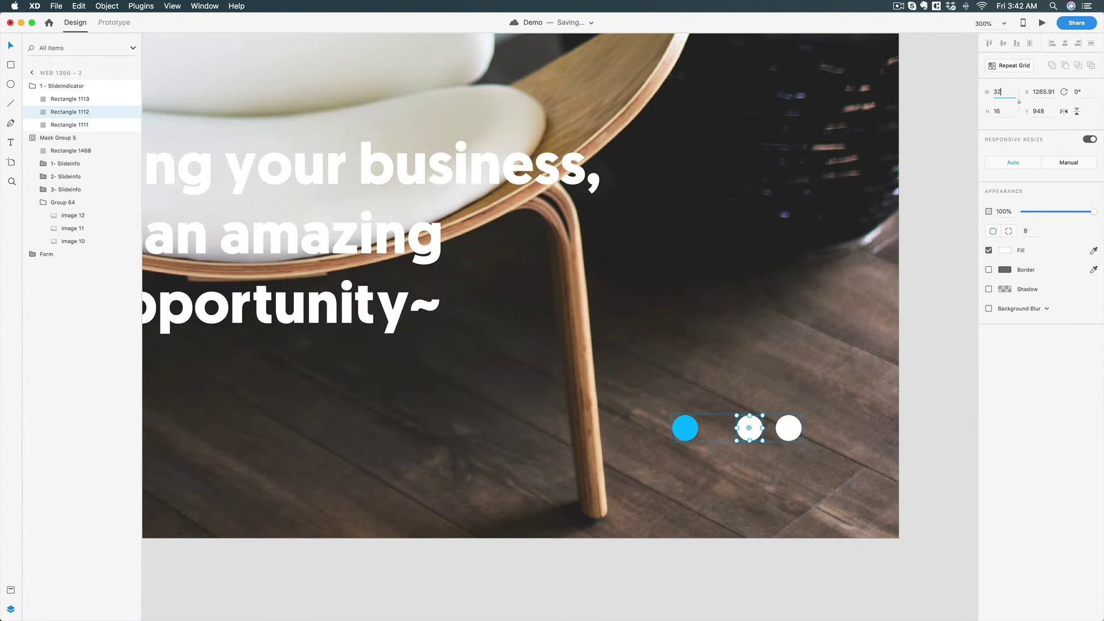
key(Return)
drag(758, 436, 733, 433)
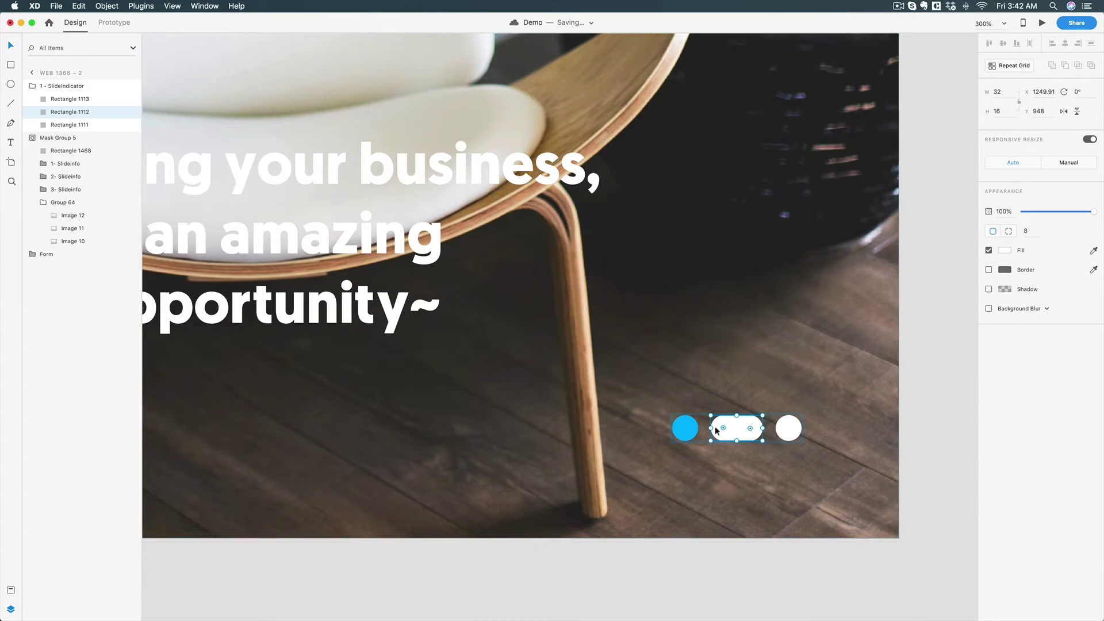
Copy the blue first dot and paste its appearance onto the widened middle indicator.
click(694, 433)
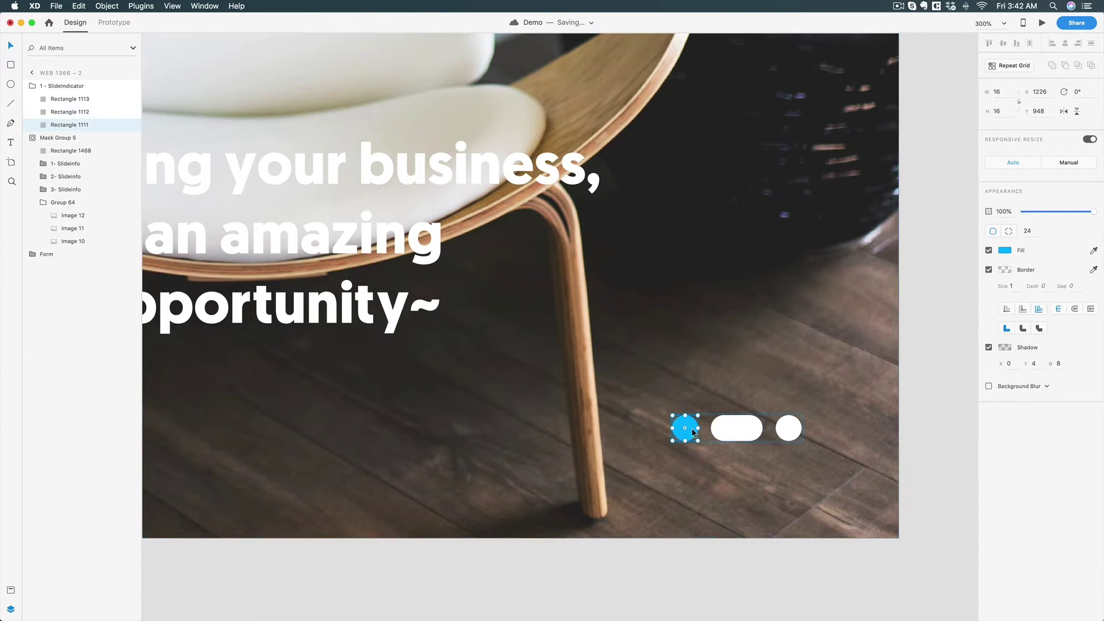
click(79, 6)
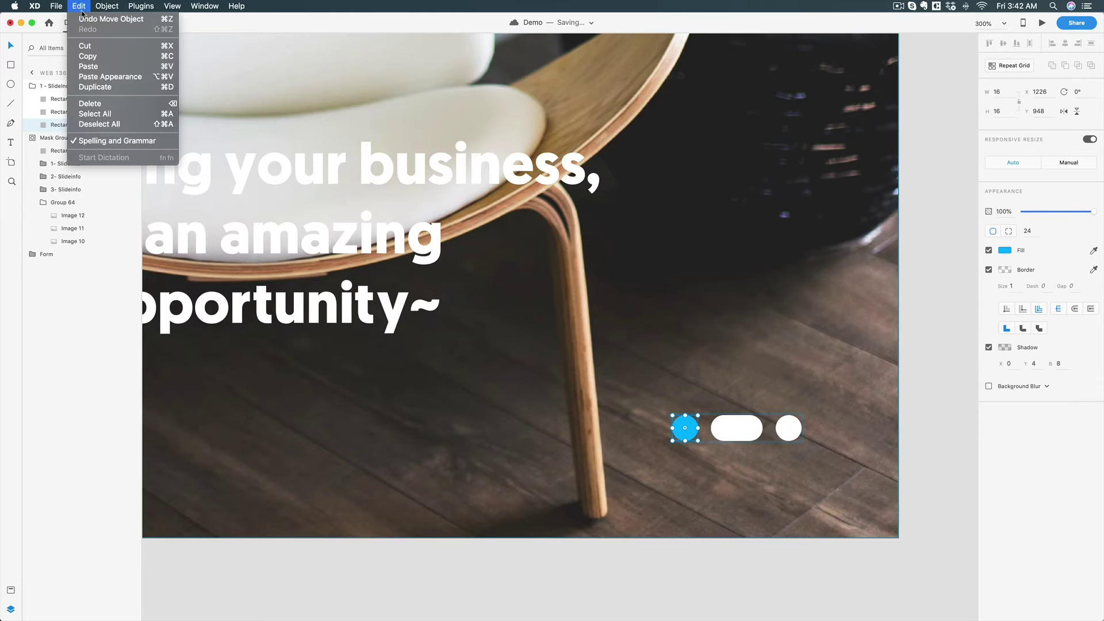
click(117, 60)
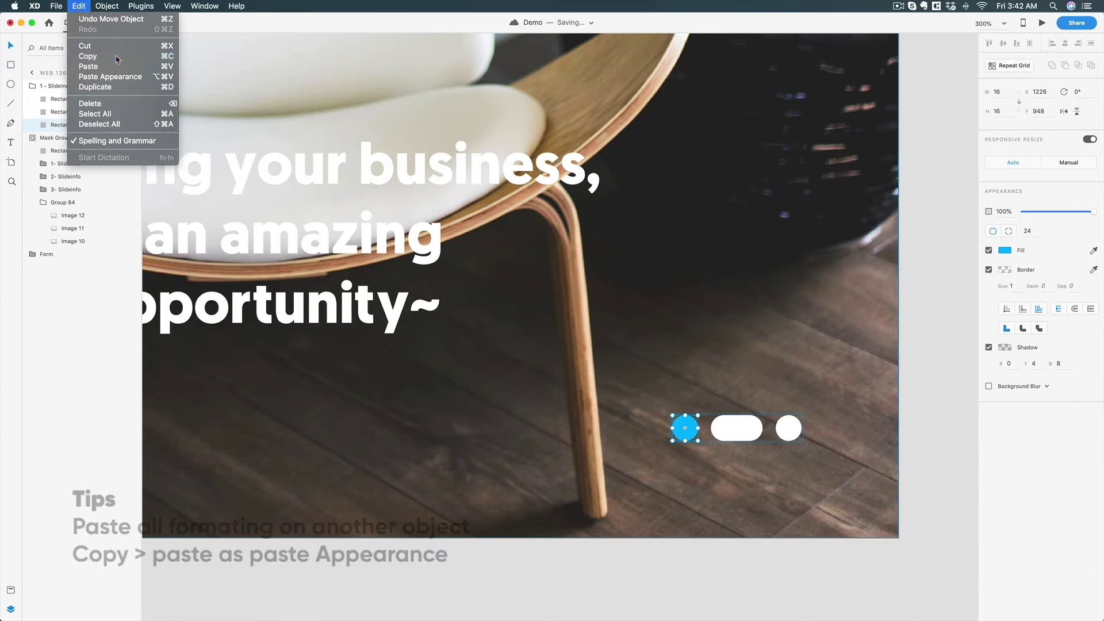
click(752, 437)
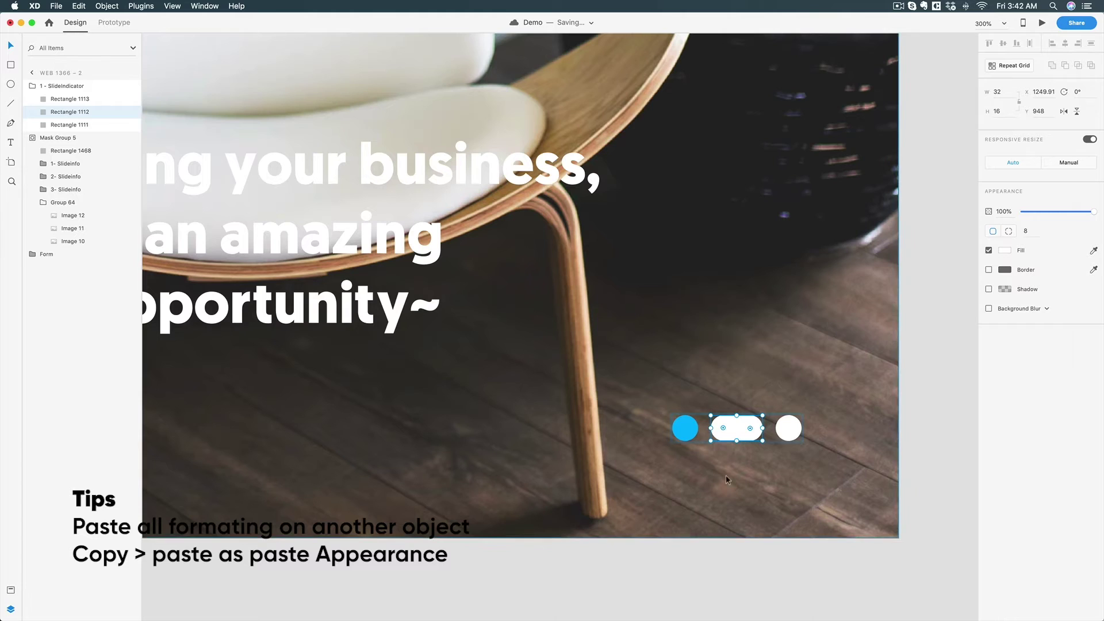
click(79, 5)
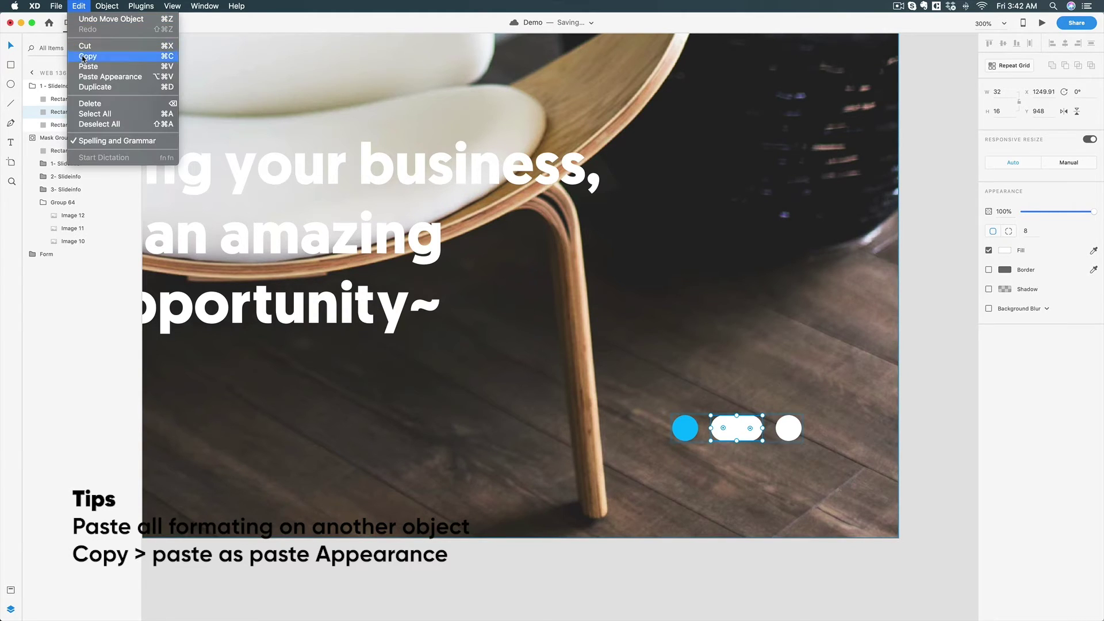
click(125, 80)
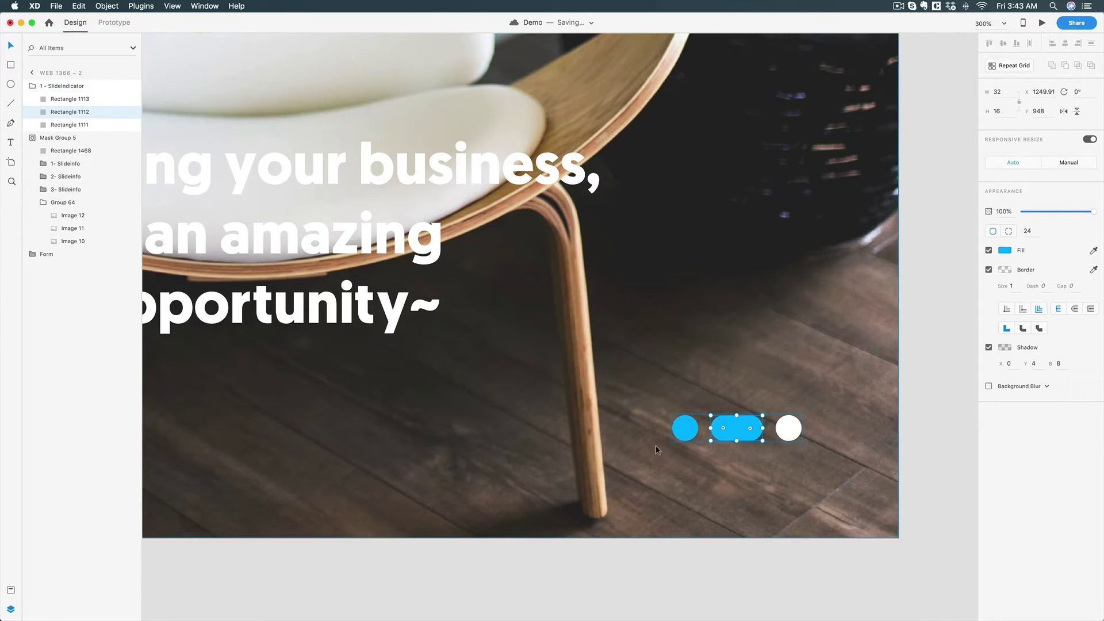
Change the fill of the first indicator dot to white (ffffff).
click(685, 429)
click(1006, 250)
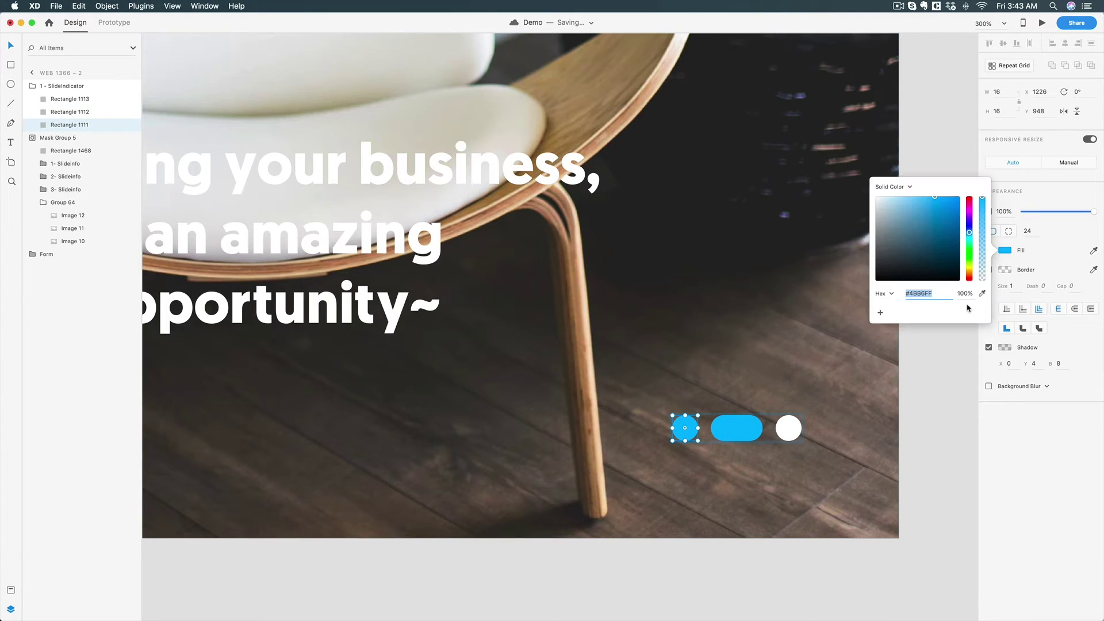
text(ffffff)
key(Return)
click(915, 423)
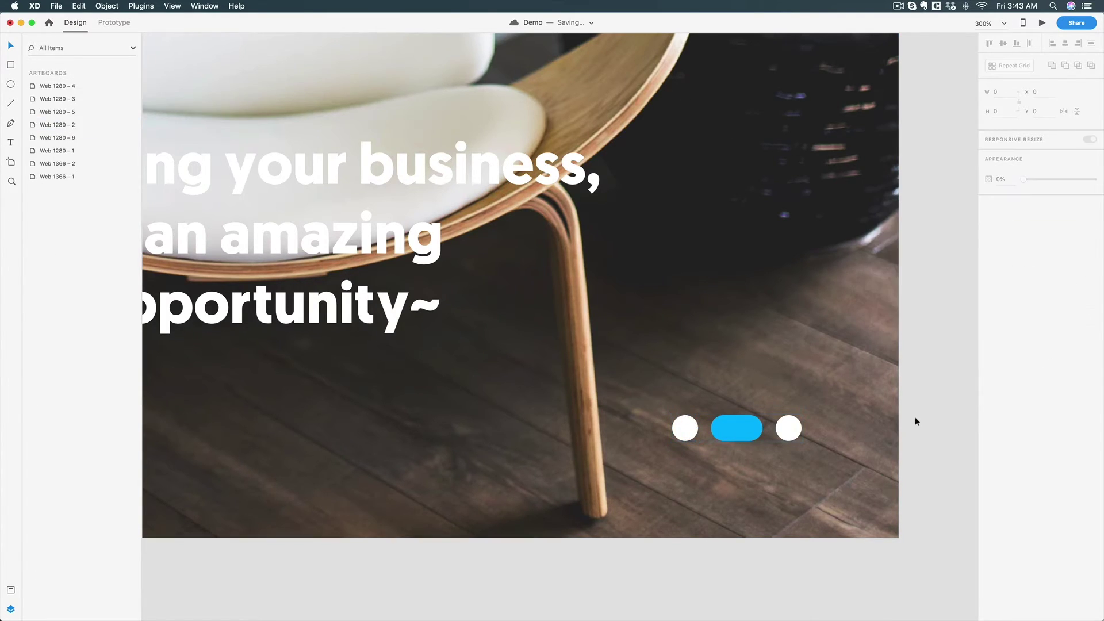
Preview the prototype from Web 1366 – 1 and advance to the chair slide to check the indicator animation.
click(107, 25)
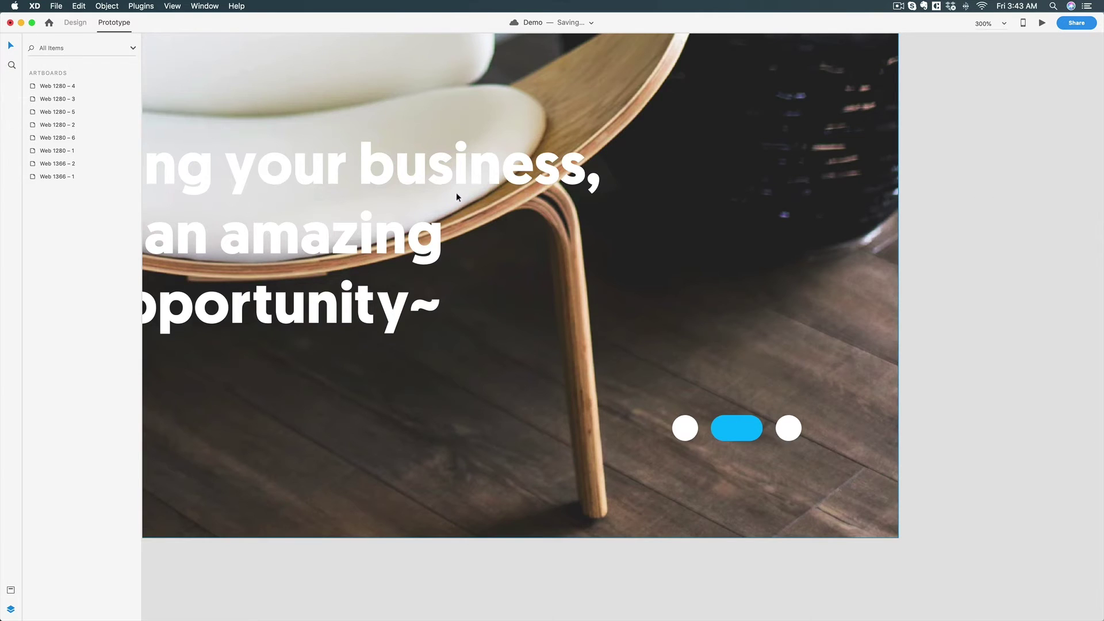
key(super+1)
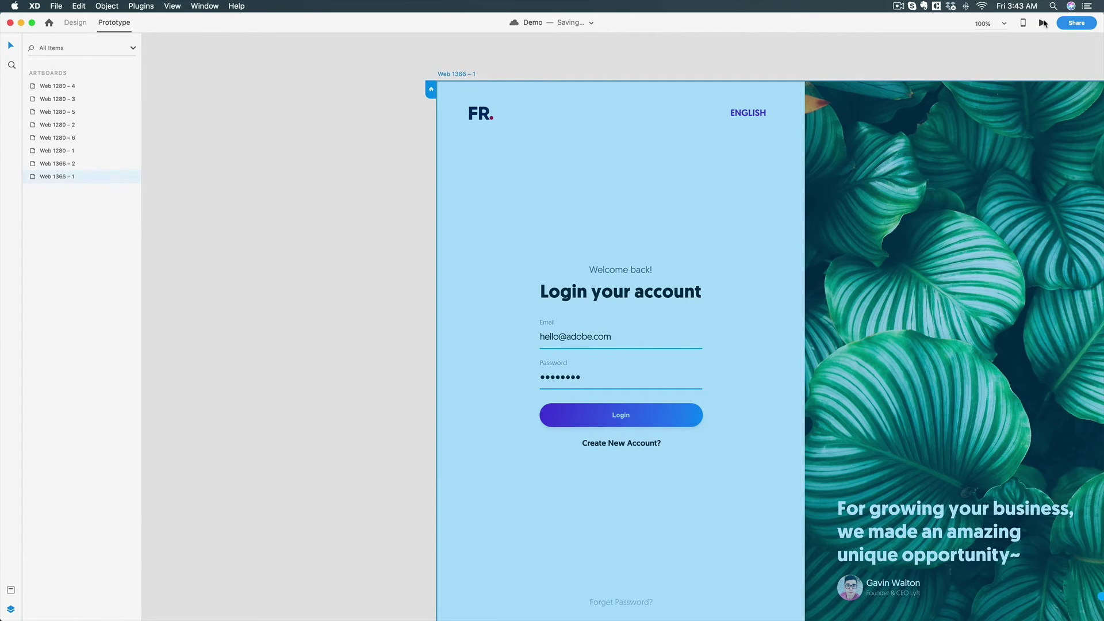
click(1043, 23)
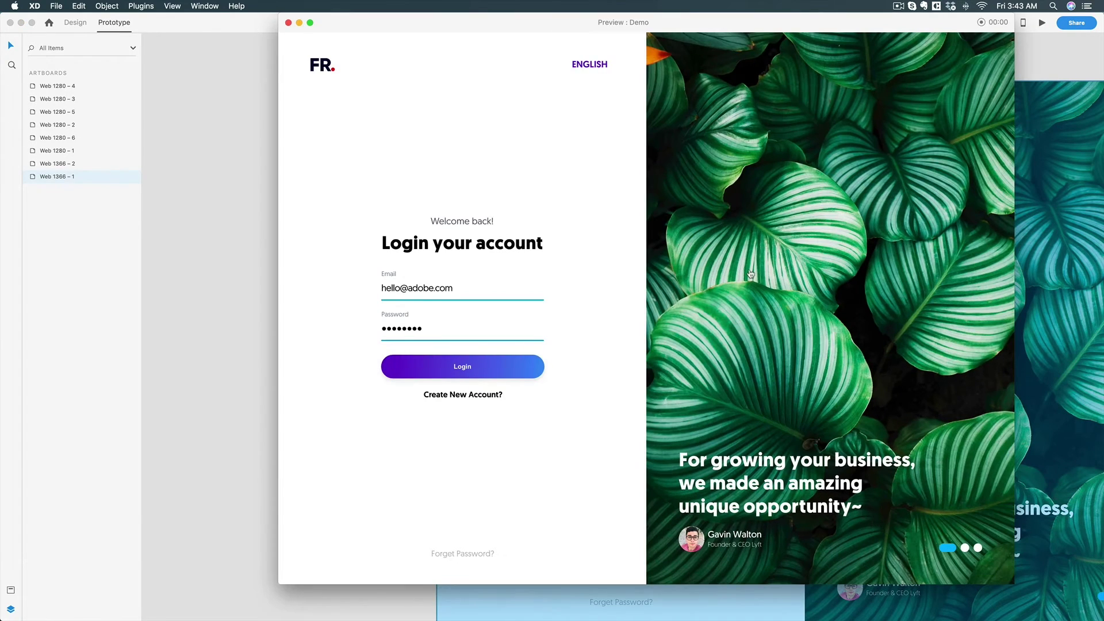
click(945, 314)
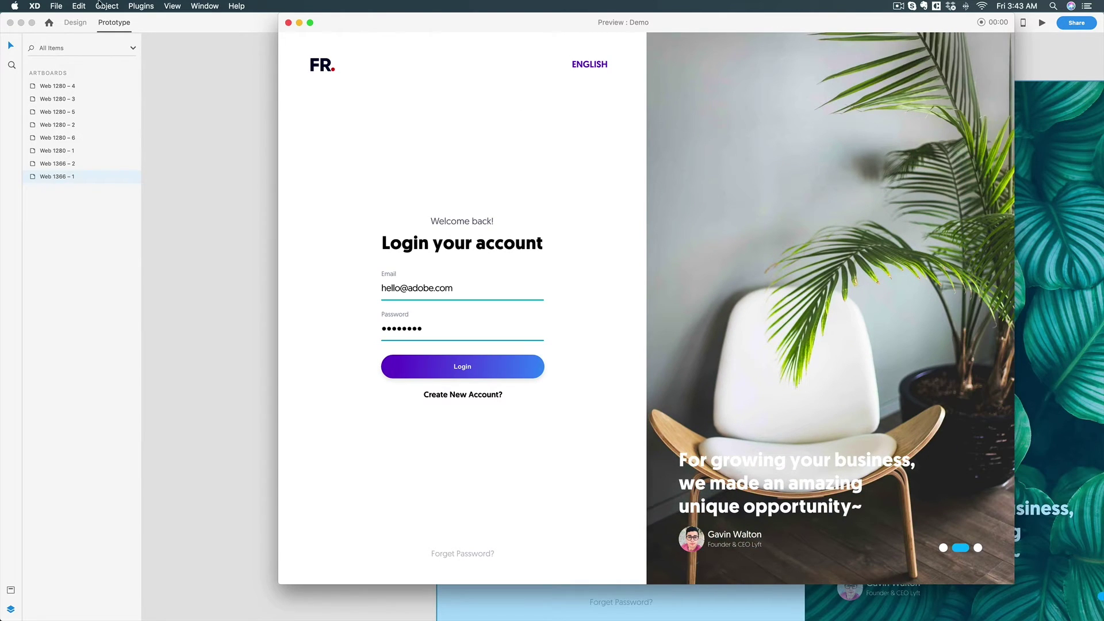
Duplicate the Web 1366 – 2 artboard and place the copy, Web 1366 – 3, directly below it.
click(83, 27)
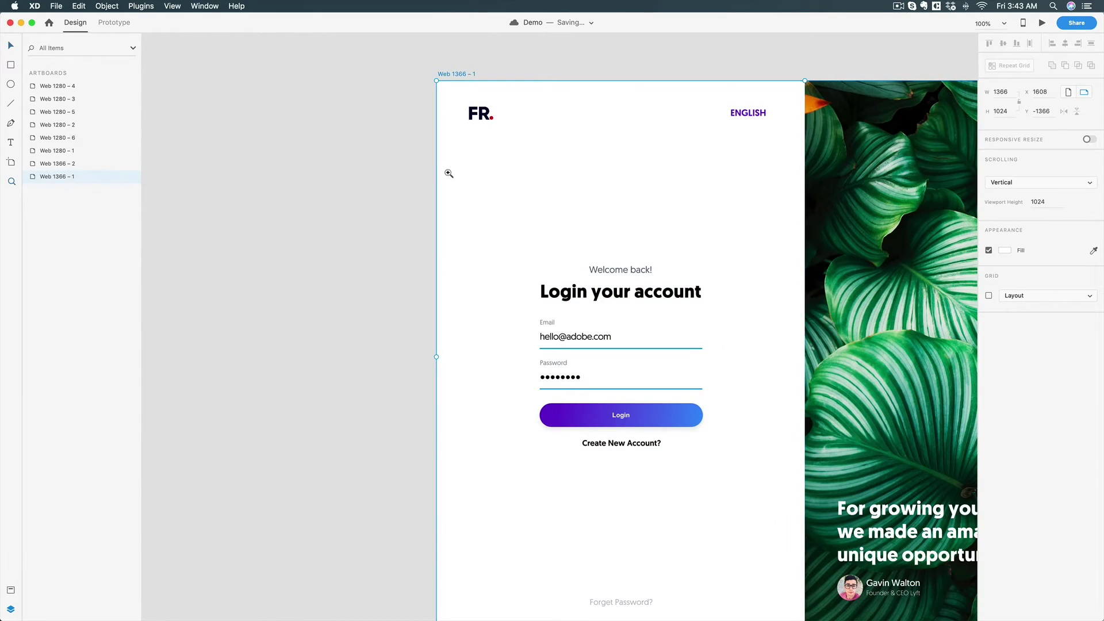
alt+click(449, 173)
drag(523, 346, 450, 160)
drag(595, 430, 597, 337)
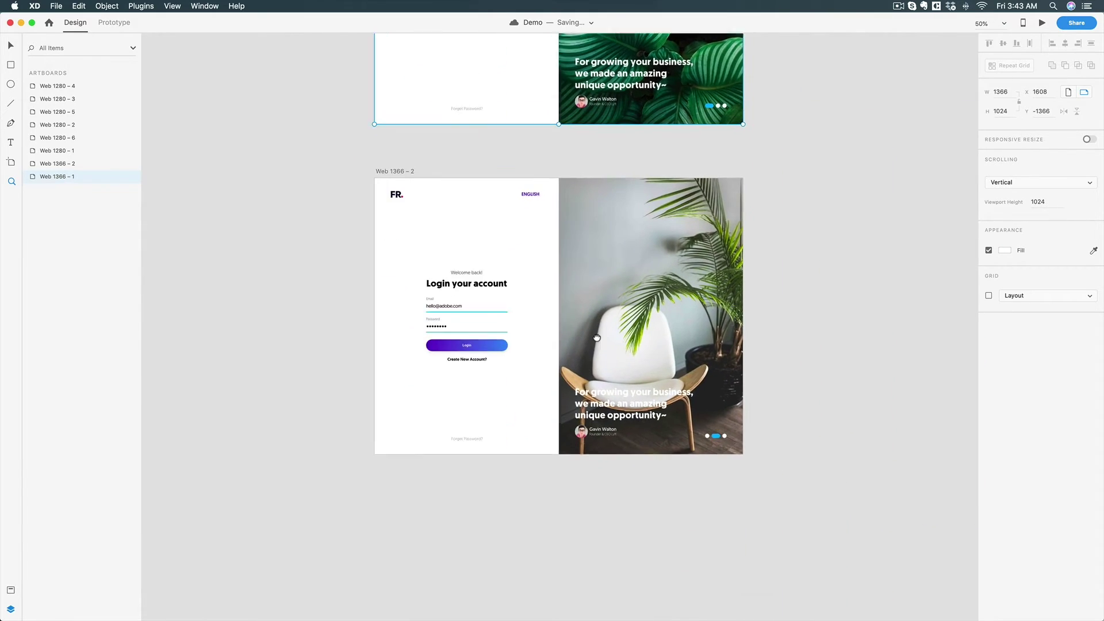
scroll(597, 338, down, 2)
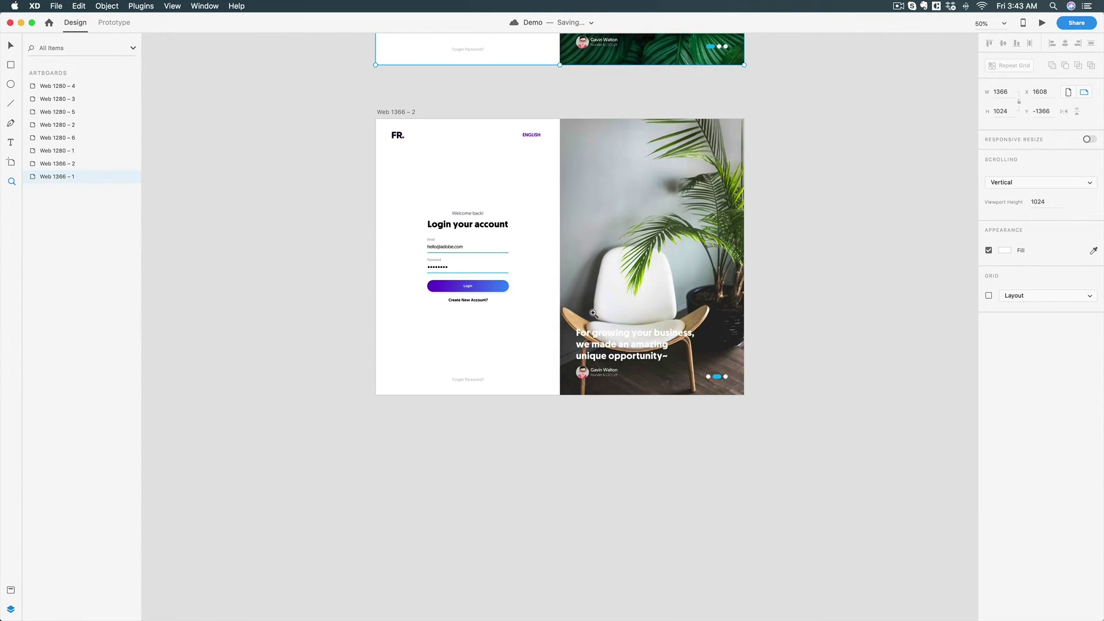
key(v)
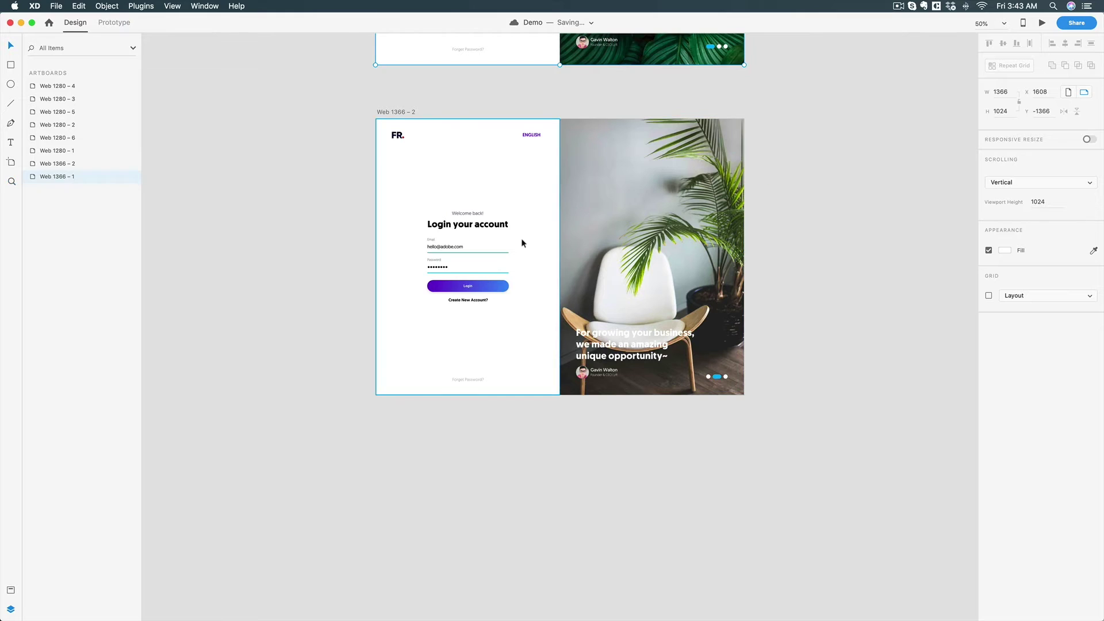
scroll(652, 230, up, 3)
scroll(653, 230, down, 4)
double_click(653, 219)
key(Escape)
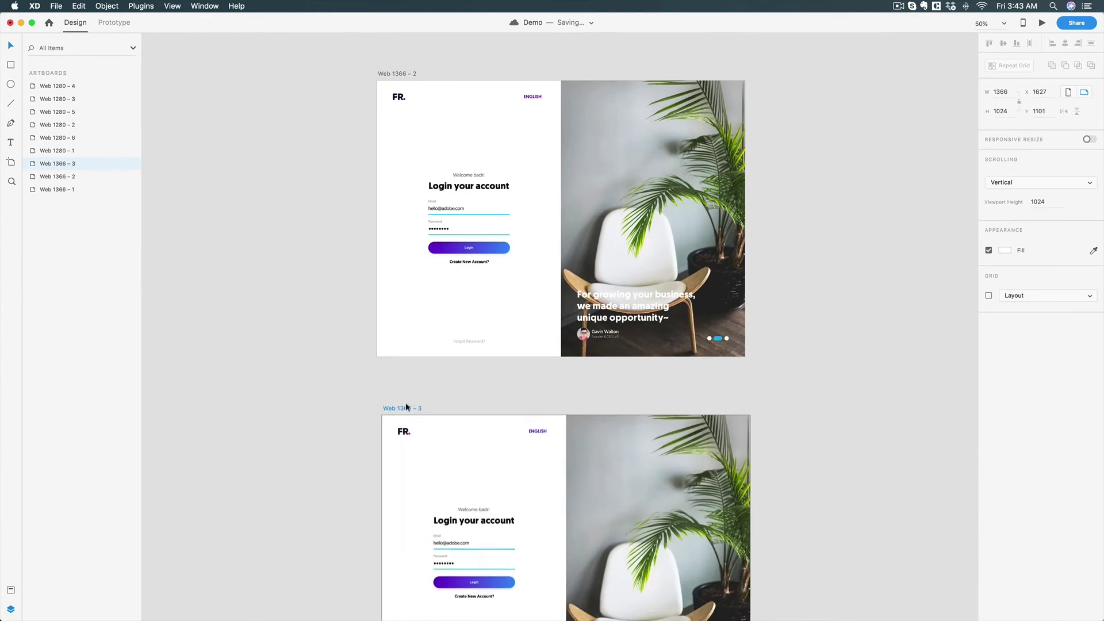
In Web 1366 – 3, shift the three Slideinfo groups and the Group 64 images left until the coffee image fills the mask.
scroll(406, 402, down, 7)
double_click(652, 316)
click(63, 163)
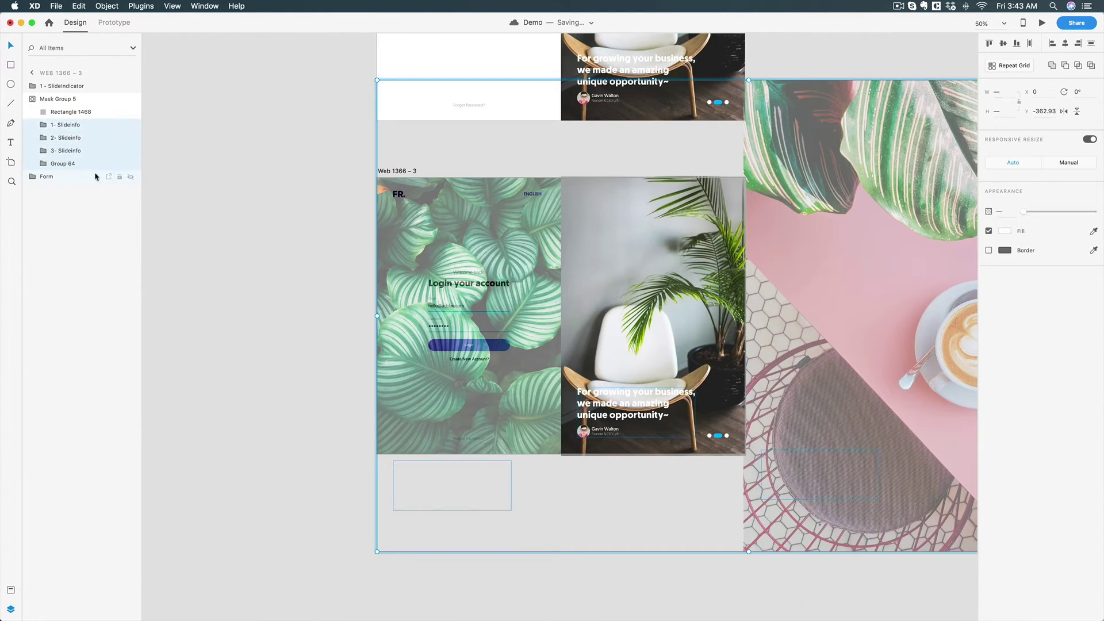
key(shift+Left)
key(shift+Left)
key(shift+Left)
key(shift+Left)
key(shift+Left)
key(shift+Left)
key(shift+Left)
key(shift+Left)
key(shift+Left)
key(shift+Left)
key(shift+Left)
key(shift+Left)
key(shift+Left)
key(shift+Left)
key(shift+Left)
key(shift+Left)
key(shift+Left)
key(shift+Left)
key(shift+Left)
key(shift+Left)
Position the slide text over the coffee image in Web 1366 – 3, with the 1- Slideinfo group at X 744, Y 768.
click(828, 506)
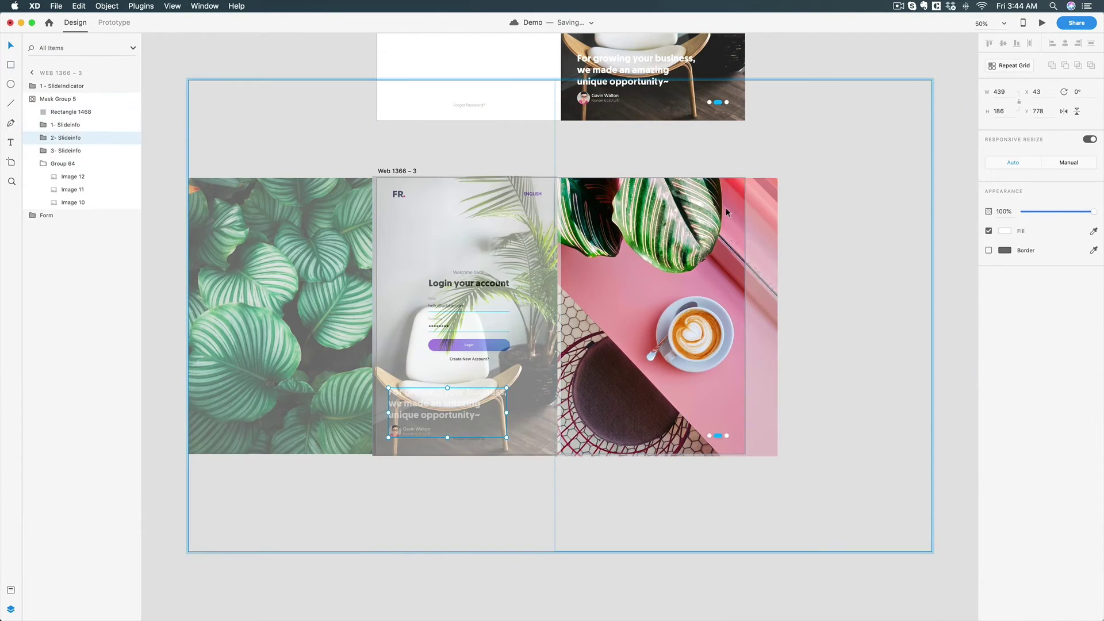
drag(426, 429, 590, 454)
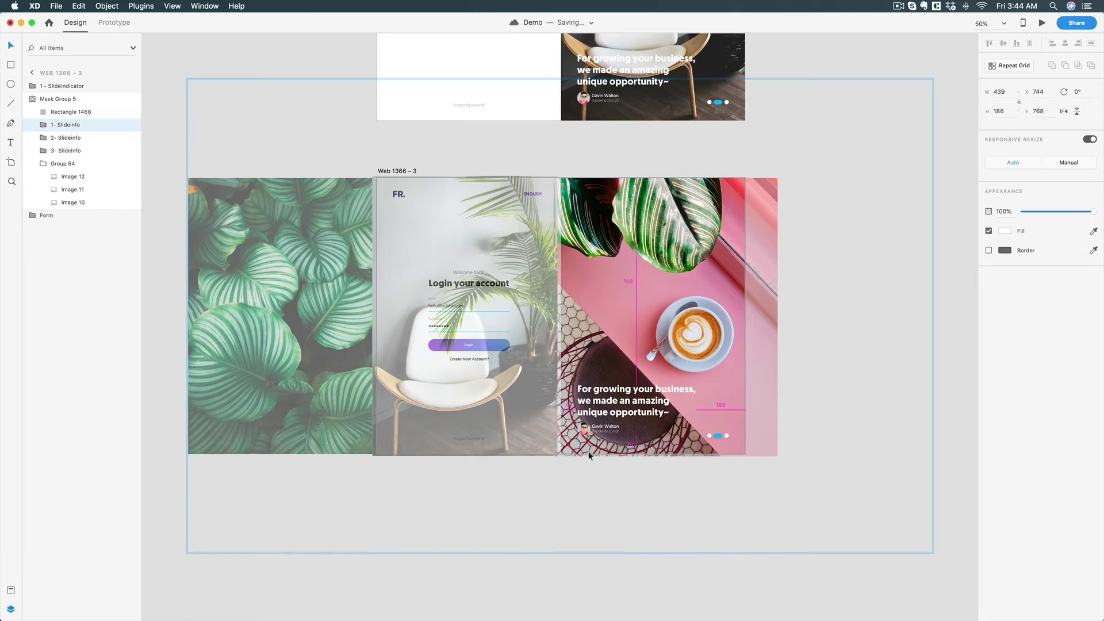
Restyle the slide indicator in Web 1366 – 3 so the third dot is the wide blue pill and the first two are white circles.
scroll(719, 437, up, 6)
double_click(674, 393)
click(759, 391)
click(690, 391)
click(765, 391)
click(672, 392)
key(Escape)
key(super+0)
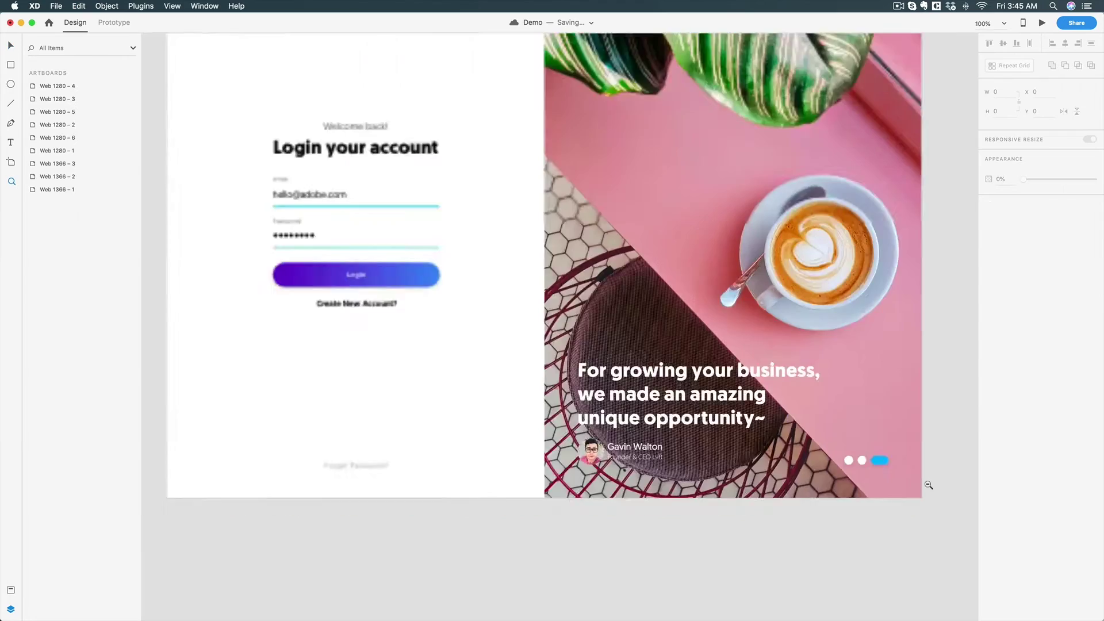
In Prototype mode, link the Group 64 images of Web 1366 – 2 to Web 1366 – 3 with a Tap trigger and Auto-Animate.
click(114, 22)
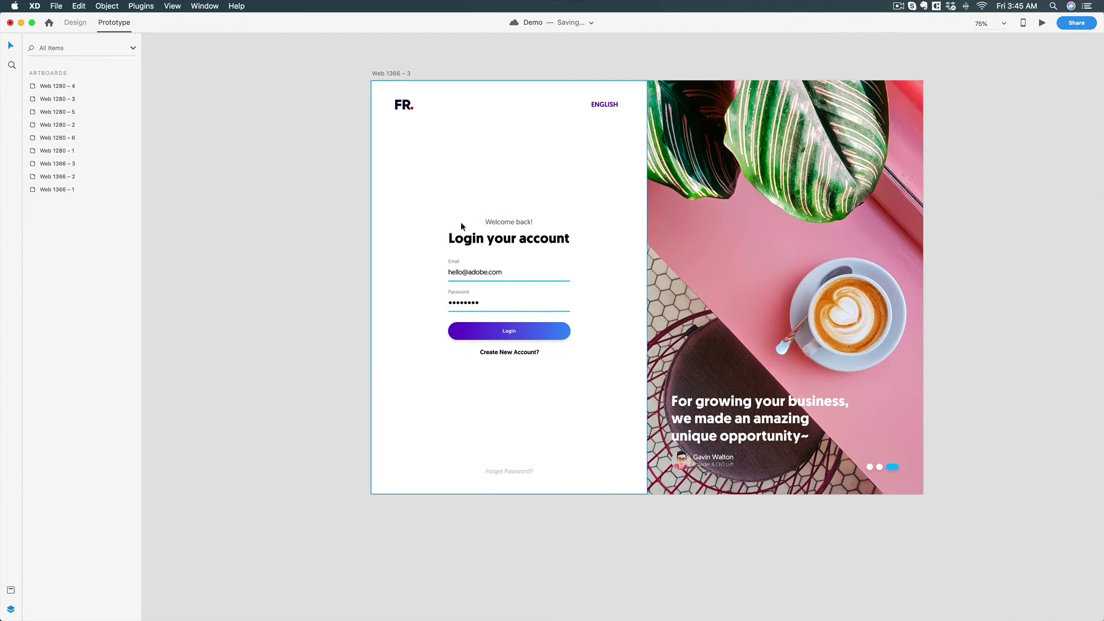
scroll(458, 214, down, 3)
scroll(457, 215, up, 5)
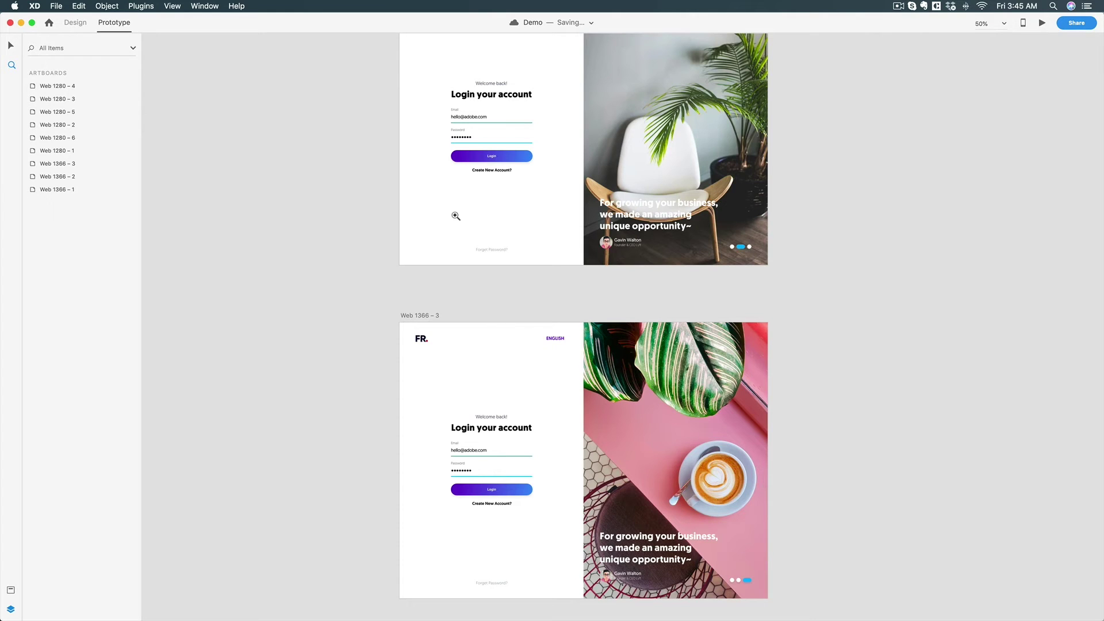
scroll(456, 215, up, 3)
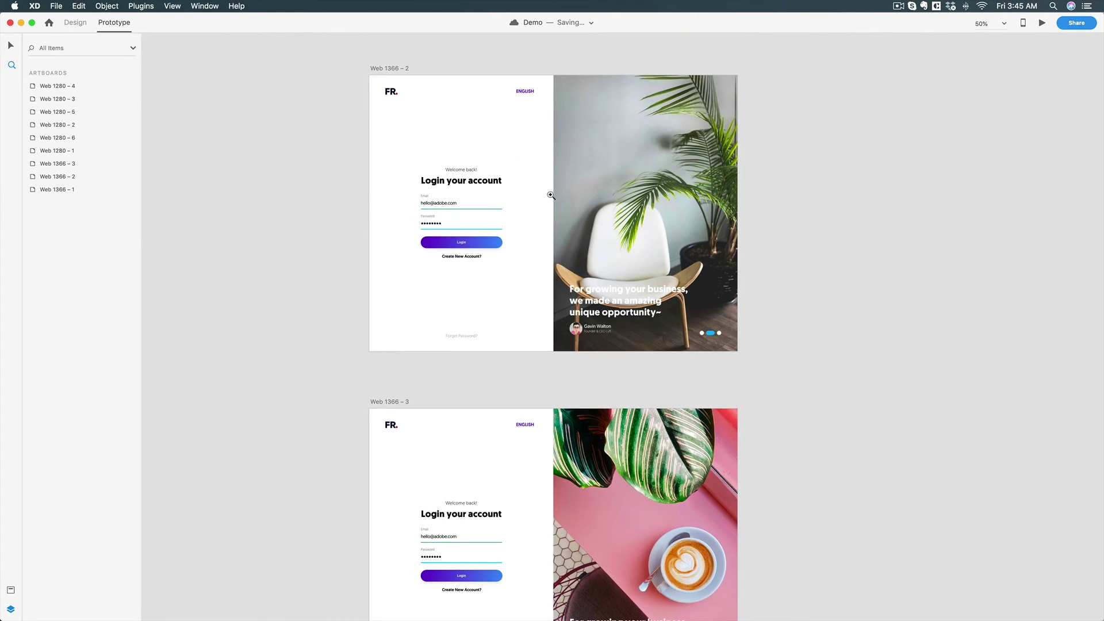
double_click(623, 171)
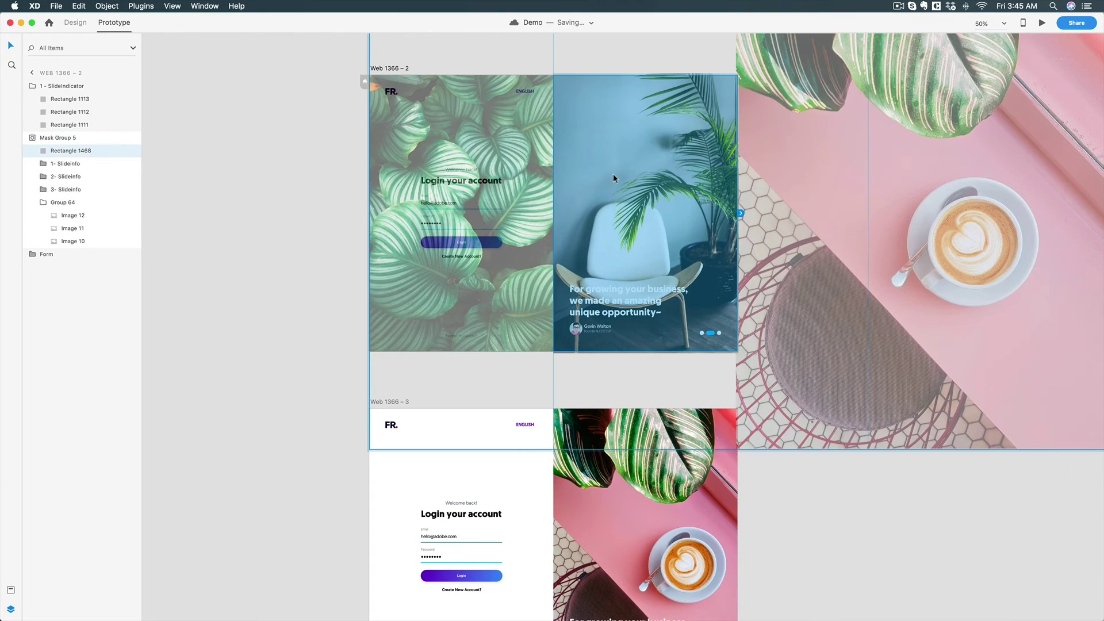
scroll(613, 174, right, 8)
scroll(613, 174, left, 3)
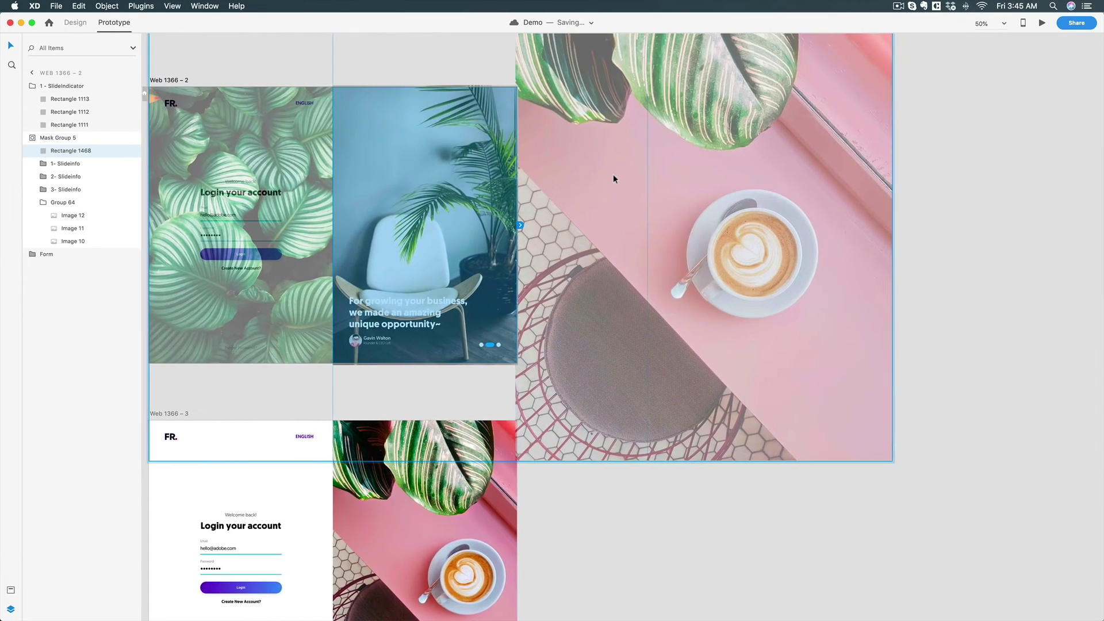
scroll(614, 179, left, 1)
click(66, 204)
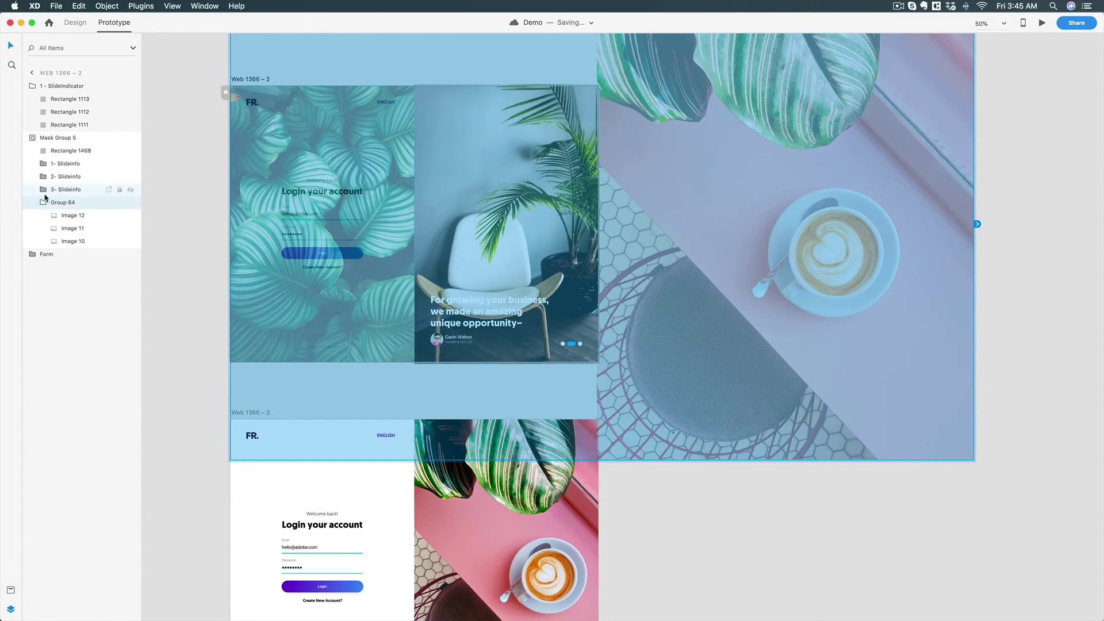
scroll(906, 372, down, 4)
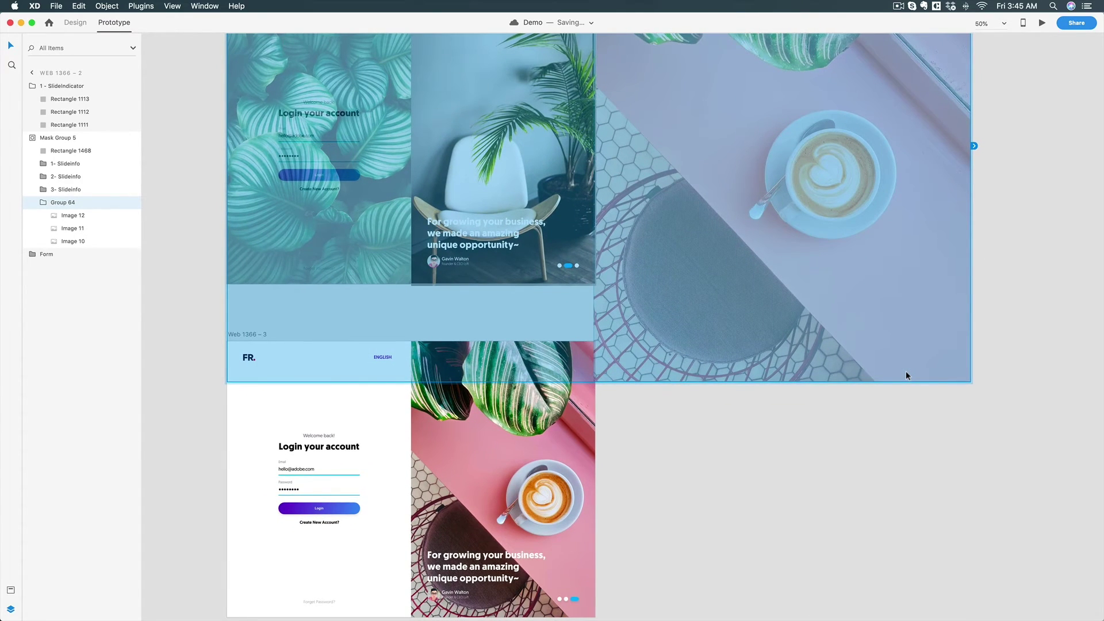
scroll(907, 375, down, 3)
drag(983, 102, 249, 483)
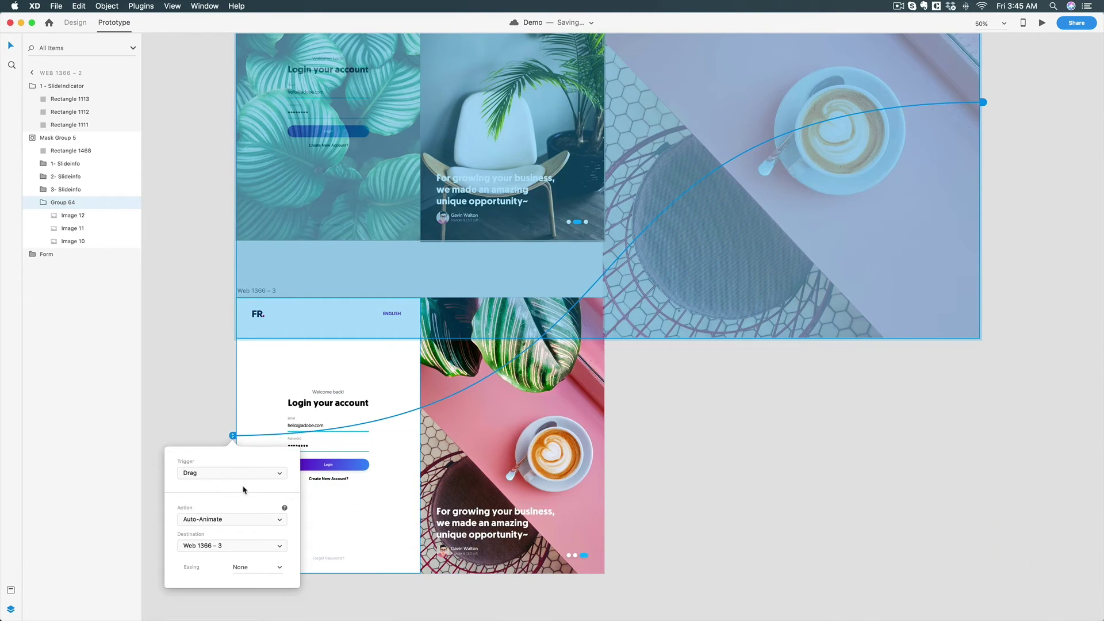
click(229, 473)
click(199, 465)
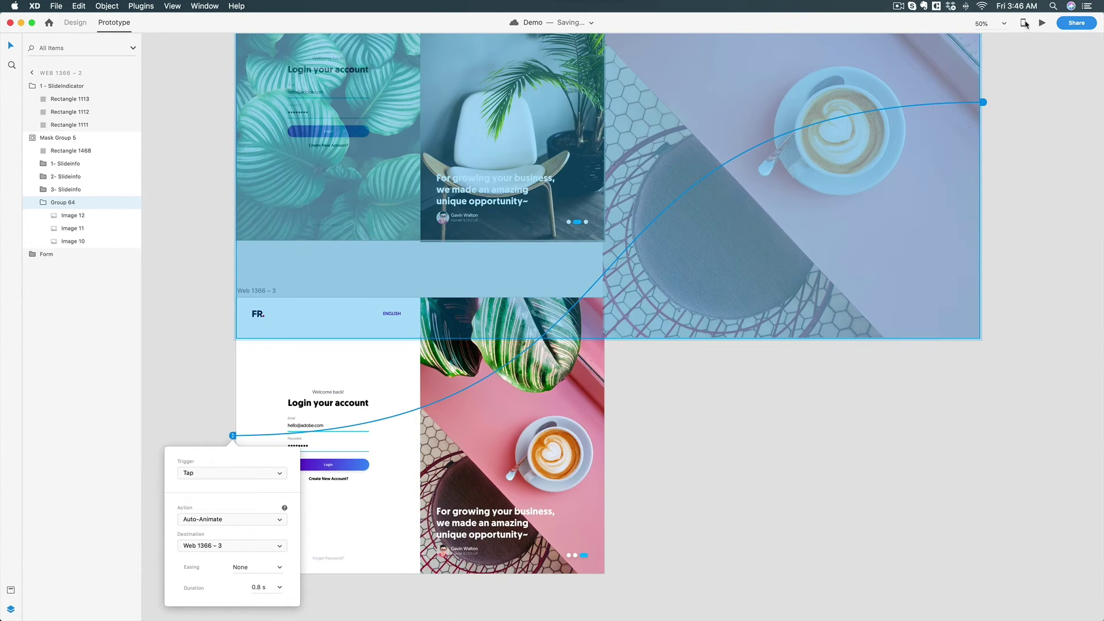
Preview the prototype from Web 1366 – 1, advance the carousel through to the coffee slide, and close the preview.
scroll(935, 145, up, 10)
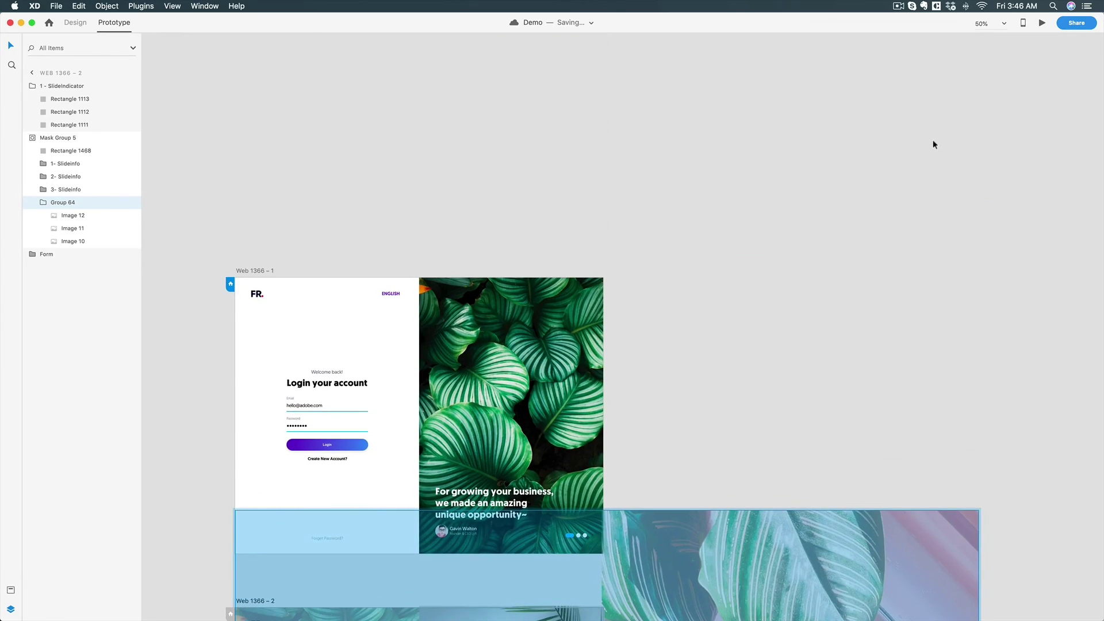
click(259, 270)
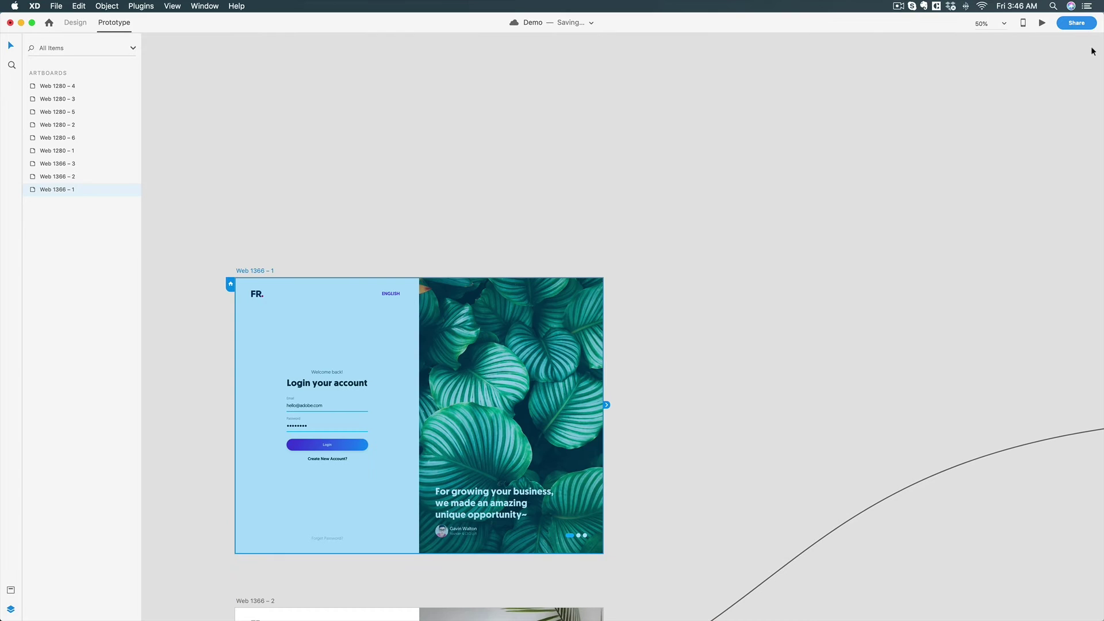
click(1042, 22)
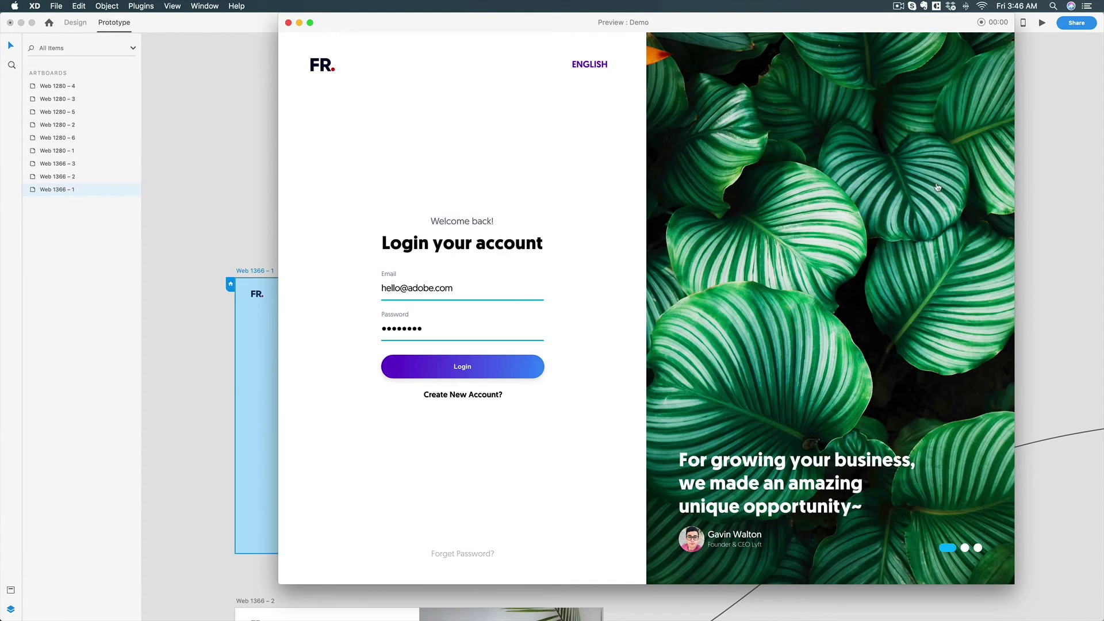
click(949, 215)
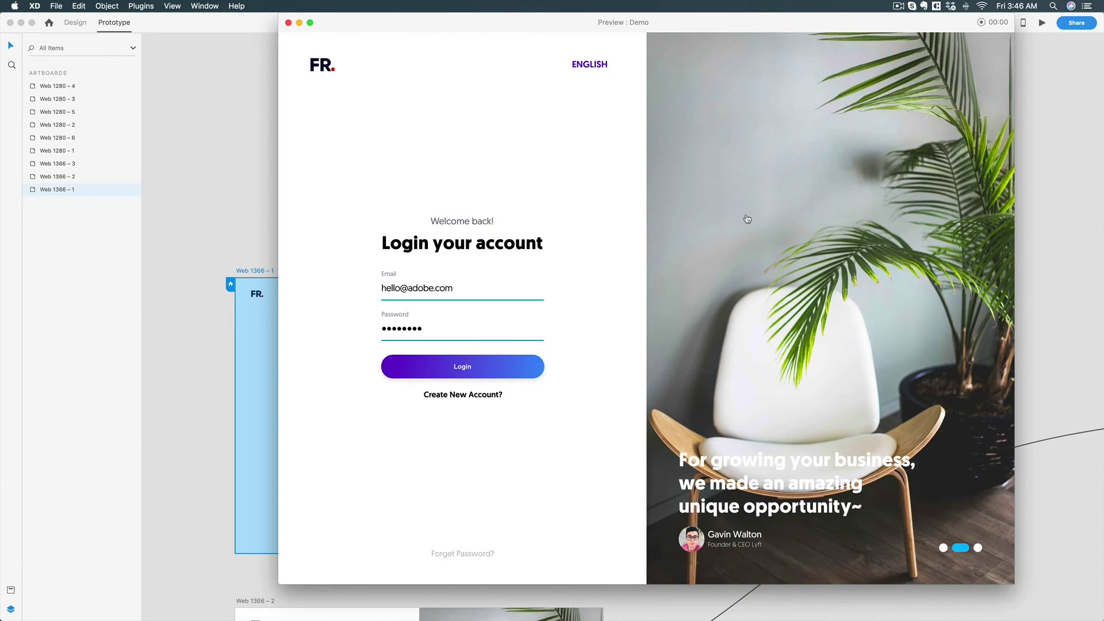
click(906, 215)
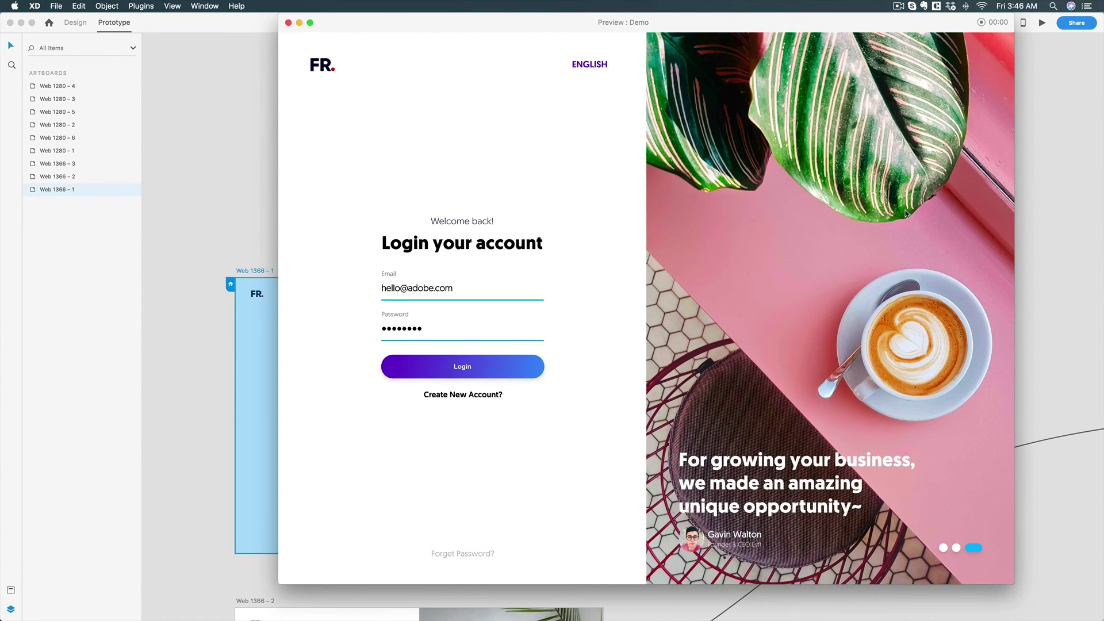
click(288, 23)
Set the easing of the Drag transition from Web 1366 – 1 to Web 1366 – 2 to Wind Up.
scroll(150, 88, down, 5)
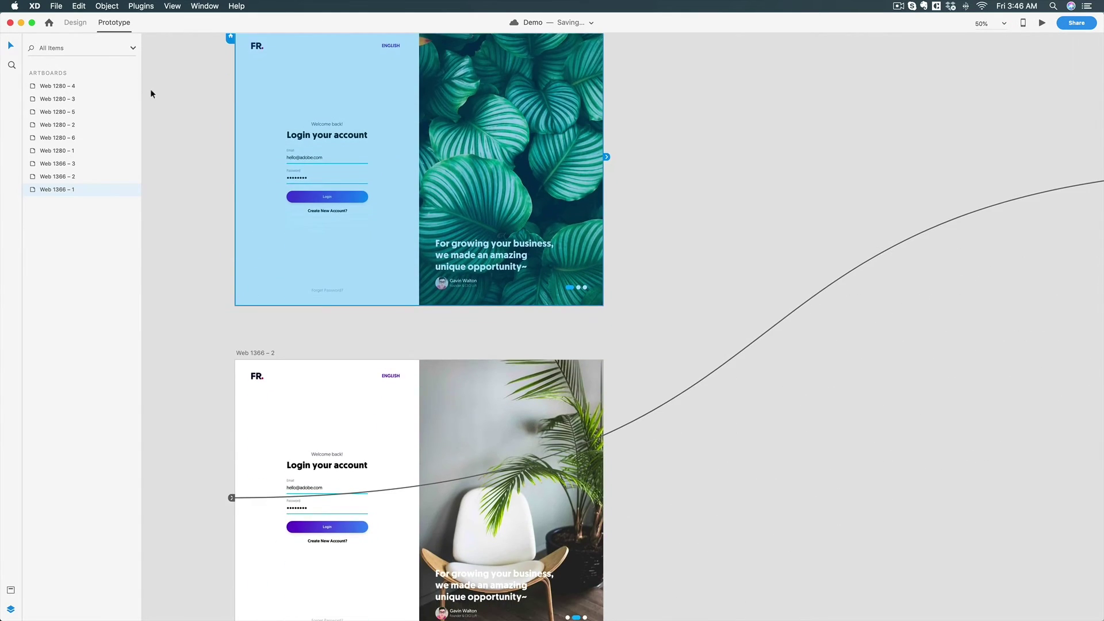
click(607, 119)
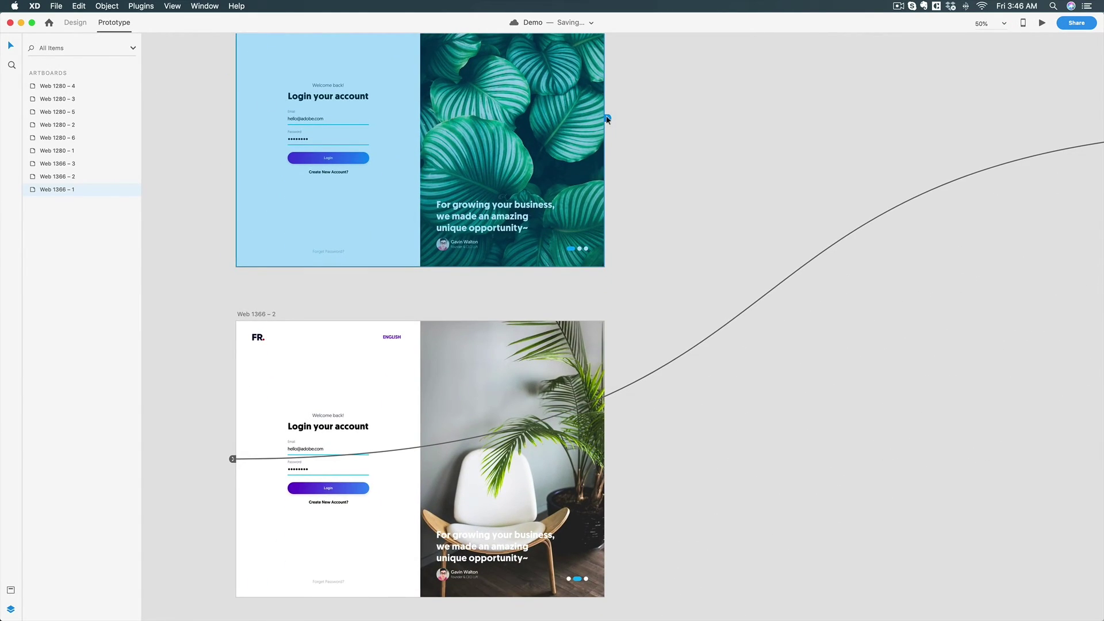
scroll(321, 455, down, 3)
scroll(357, 423, up, 2)
scroll(574, 207, down, 1)
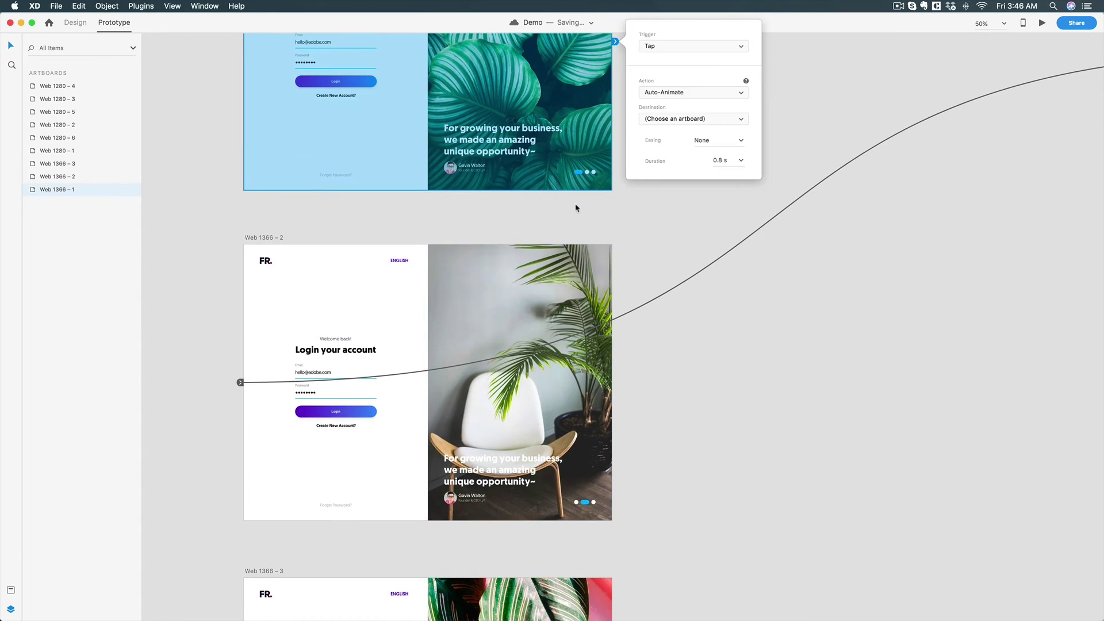
scroll(573, 202, down, 5)
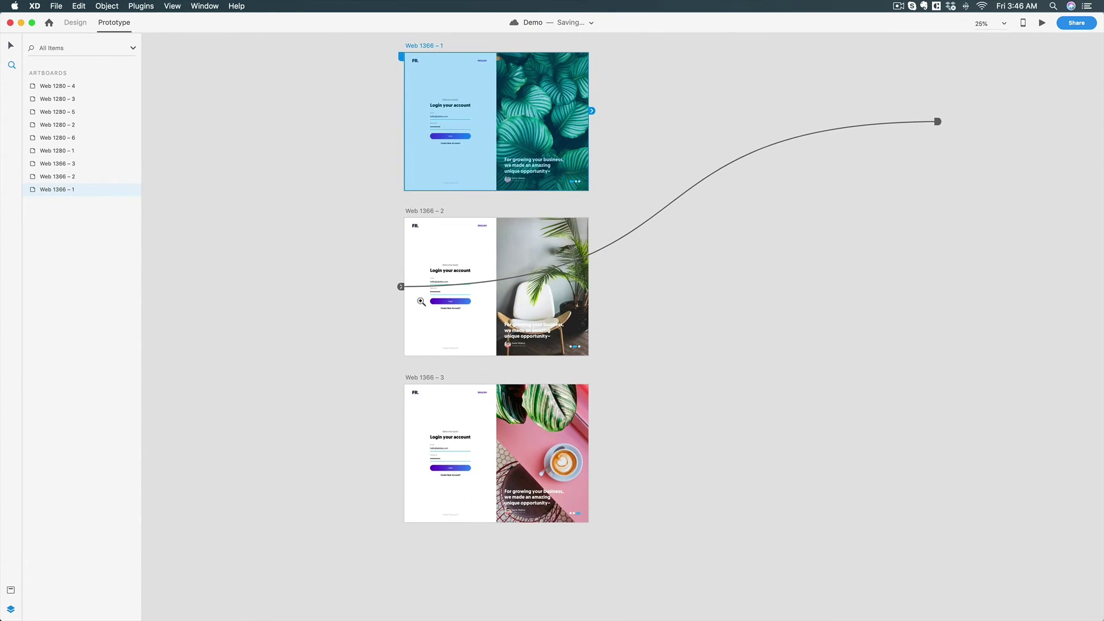
click(401, 287)
click(401, 287)
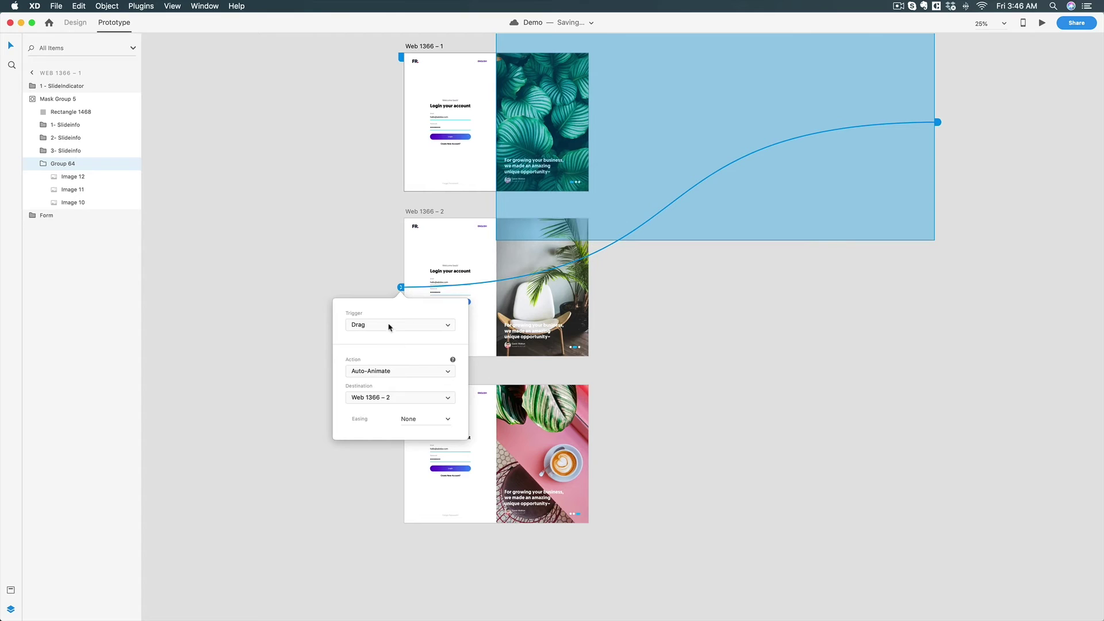
click(448, 421)
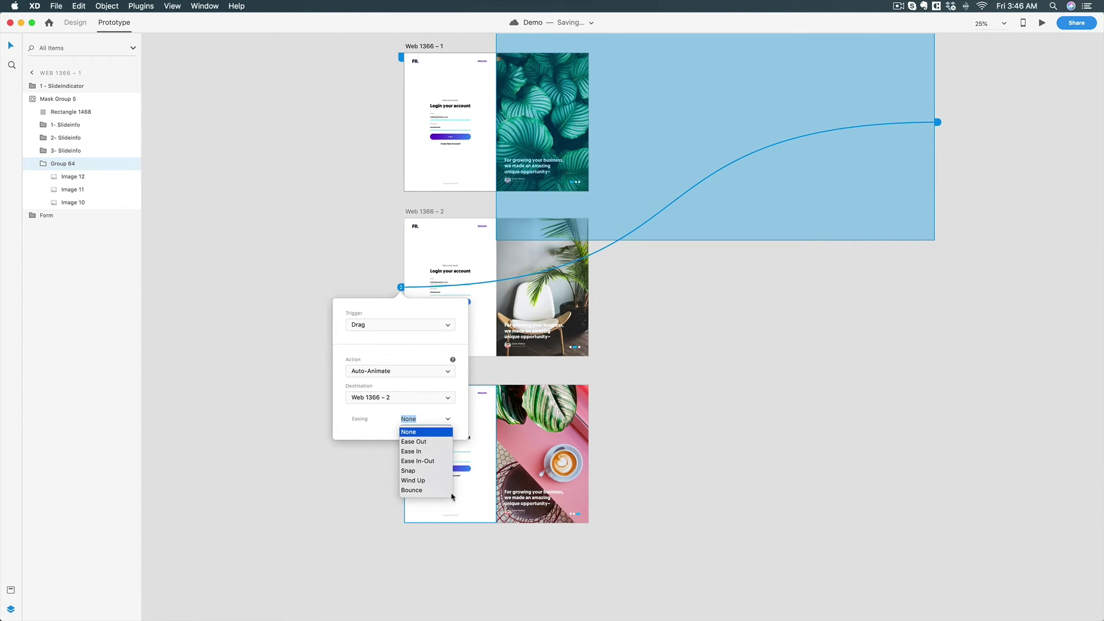
click(415, 481)
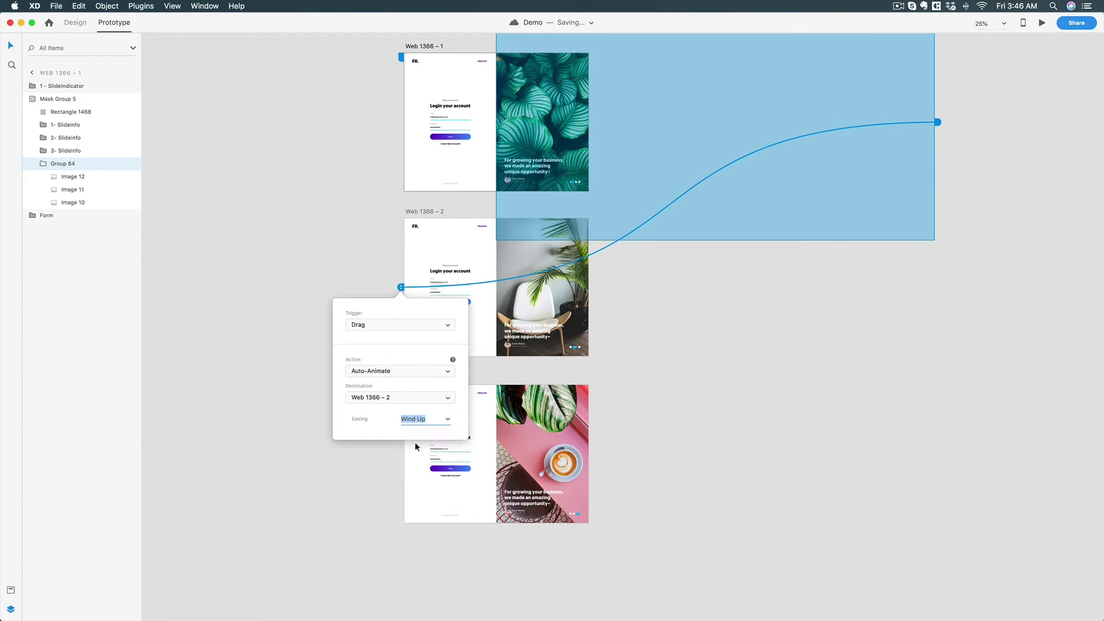
click(336, 482)
Set the Tap transition from Web 1366 – 2 to Web 1366 – 3 to a 1 s duration with Wind Up easing.
click(416, 268)
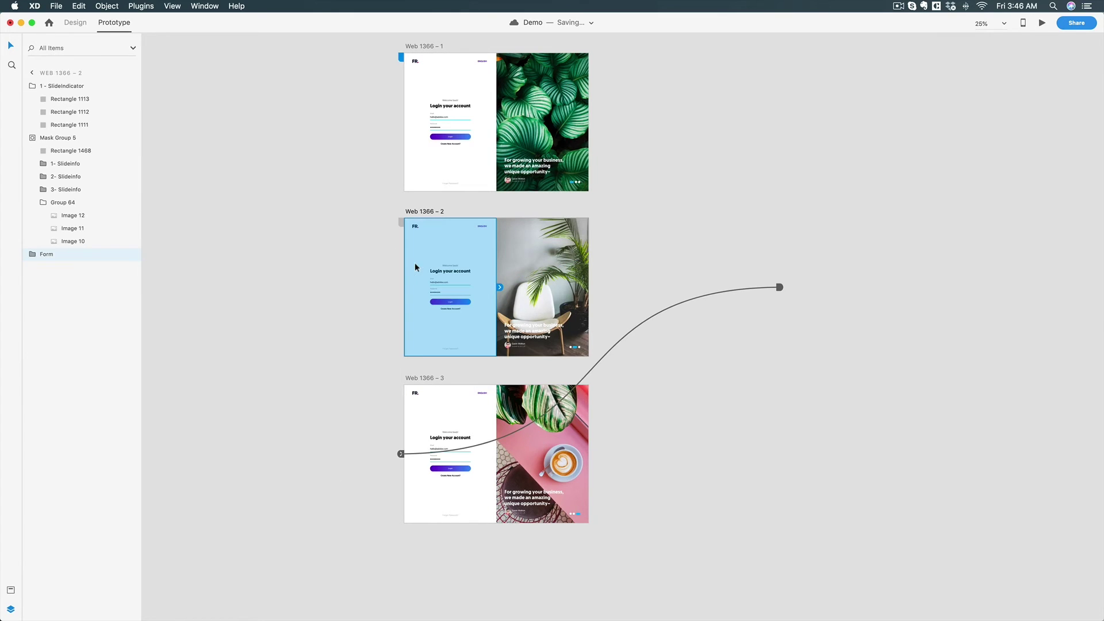
click(402, 454)
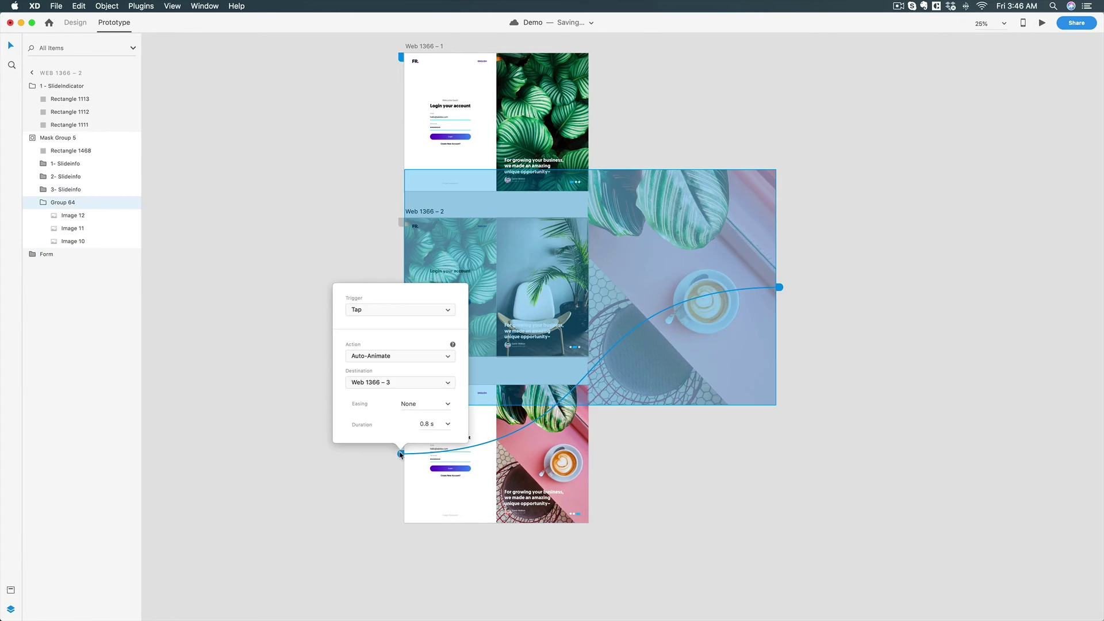
click(448, 425)
click(422, 478)
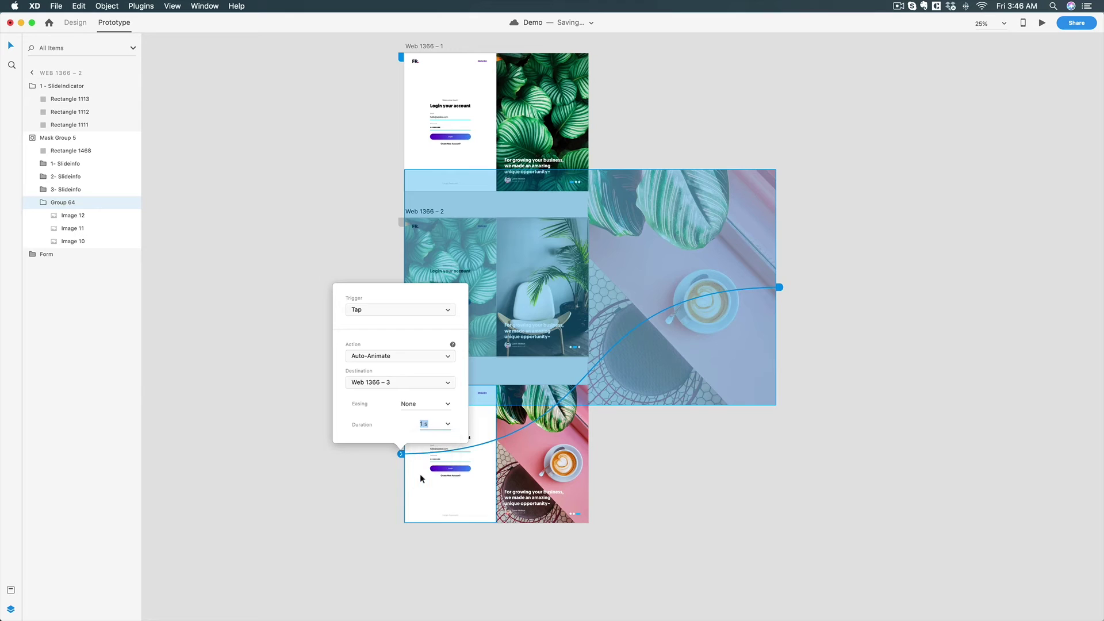
click(448, 404)
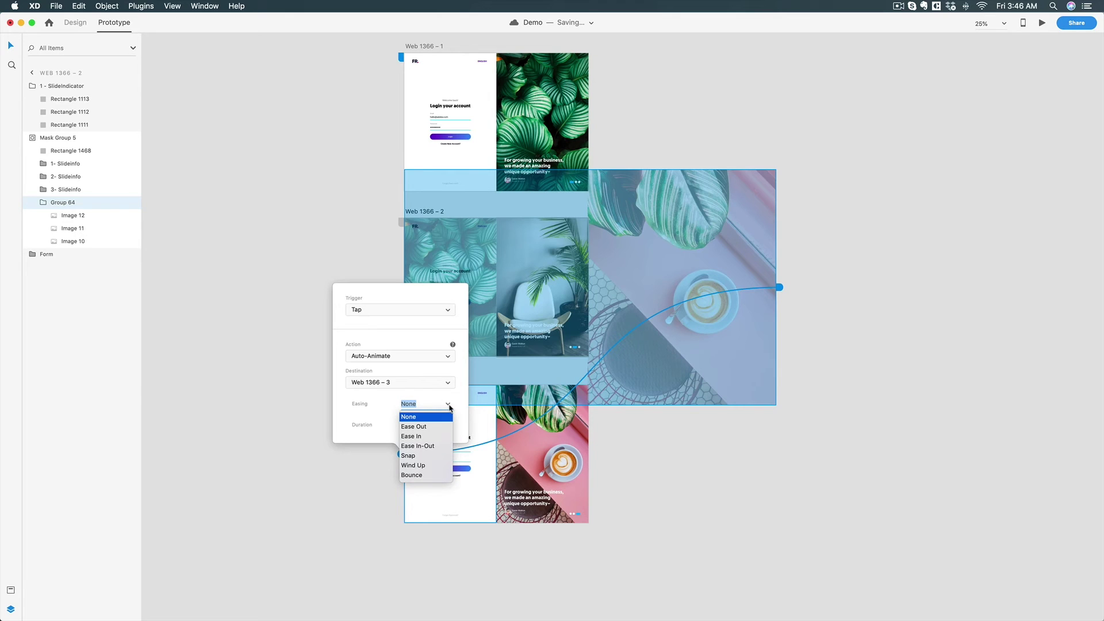
click(422, 470)
click(373, 474)
Link the Web 1366 – 3 artboard back to Web 1366 – 1 with an Auto-Animate Time trigger and a 0.6 s delay.
scroll(371, 476, up, 3)
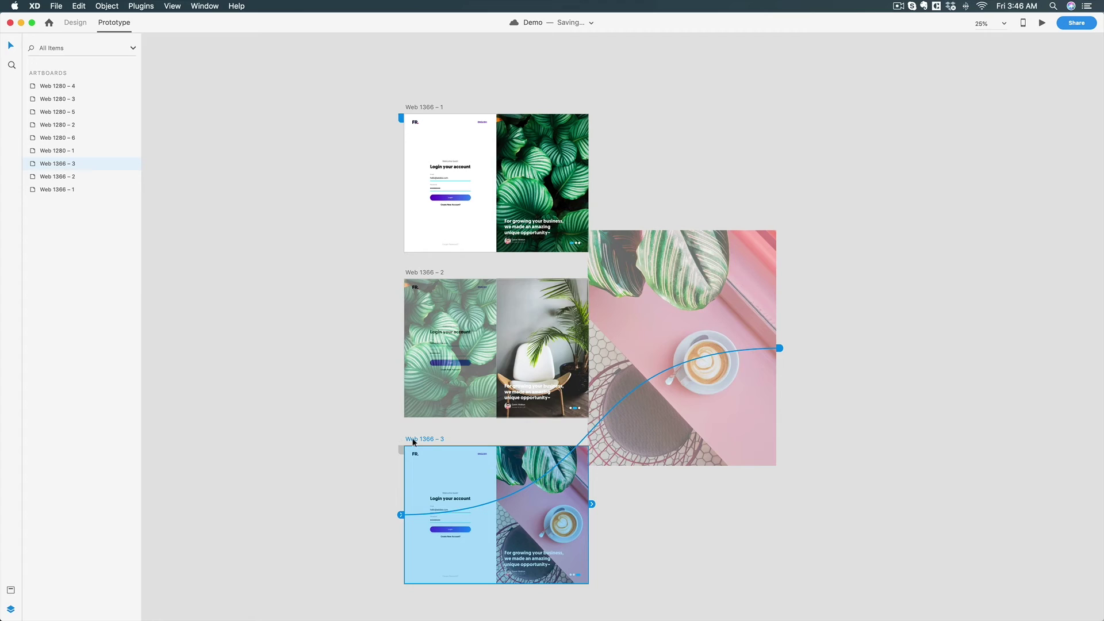
drag(593, 505, 447, 119)
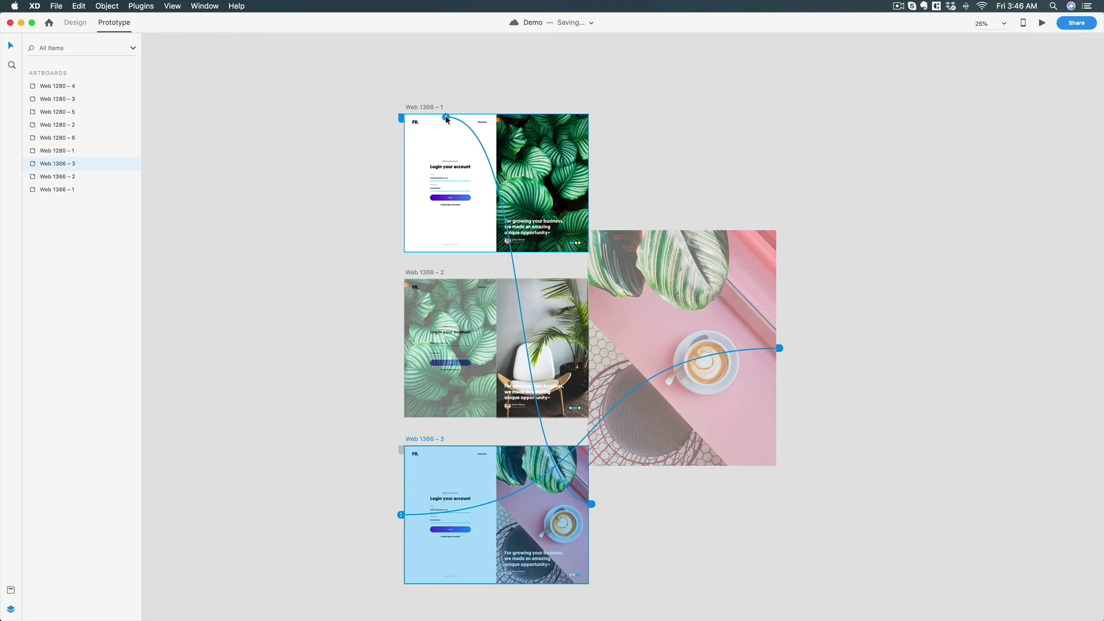
drag(446, 119, 448, 120)
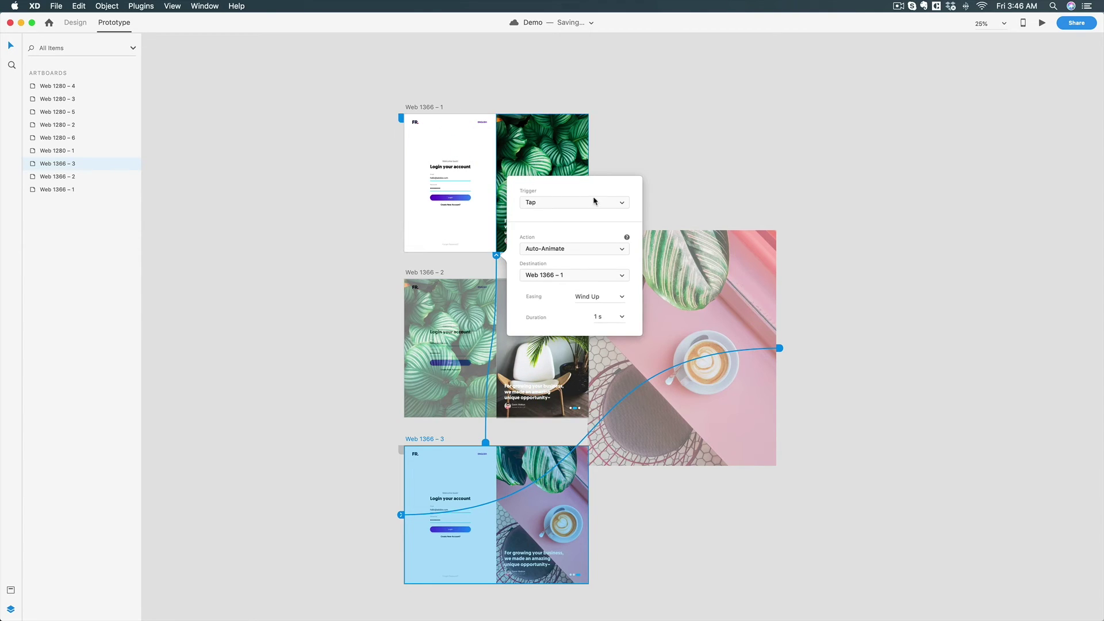
click(557, 203)
click(556, 219)
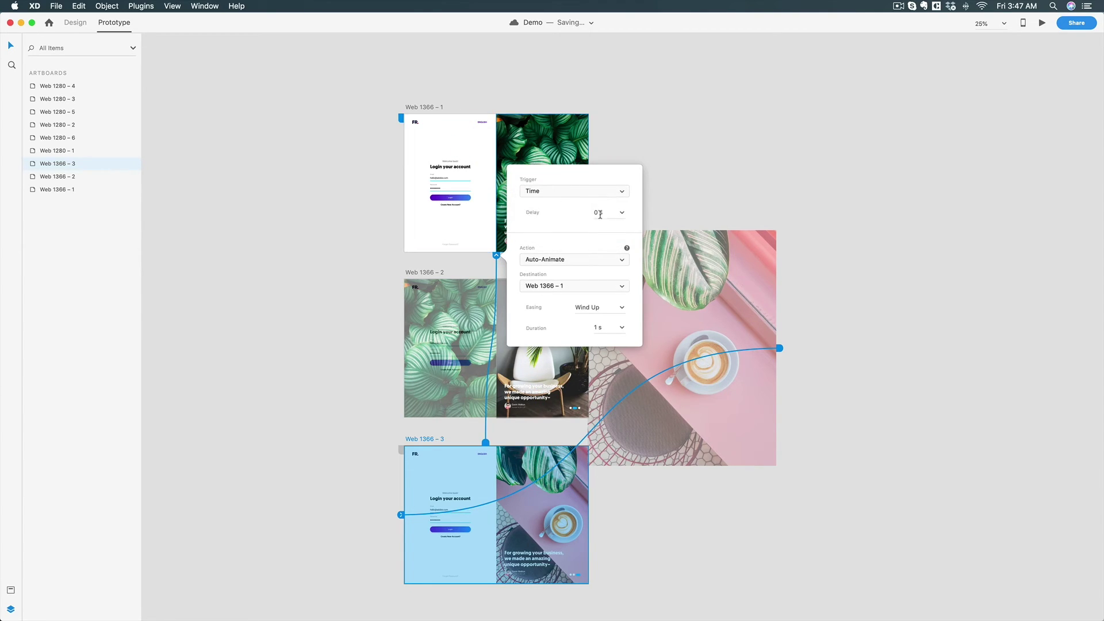
click(622, 213)
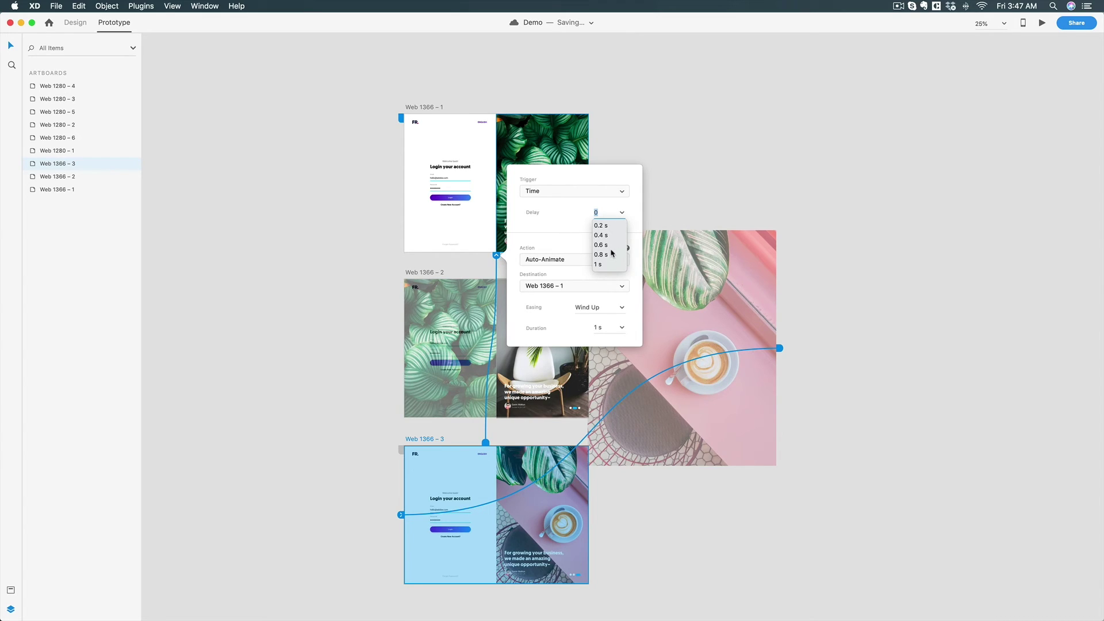
click(609, 245)
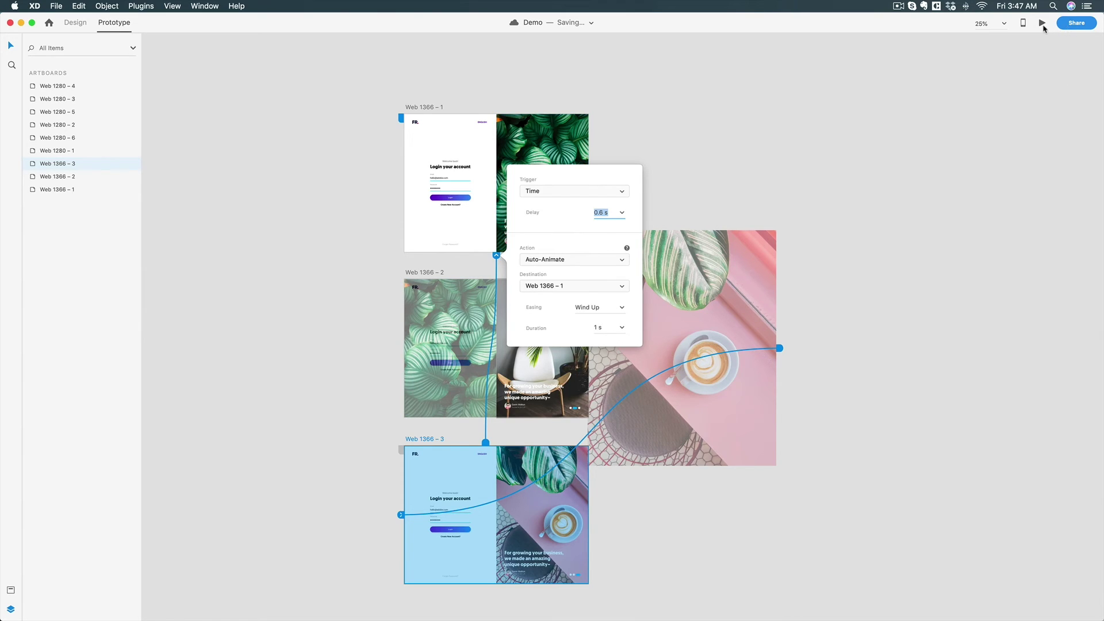
Preview the looping carousel prototype starting from the Web 1366 – 1 artboard.
click(424, 107)
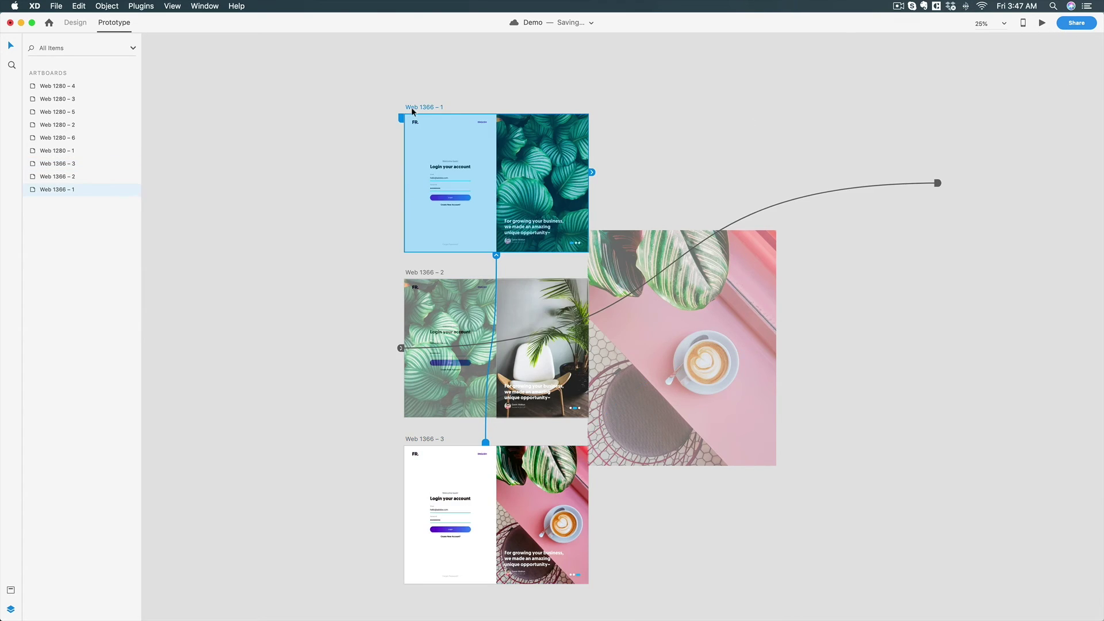
click(1042, 22)
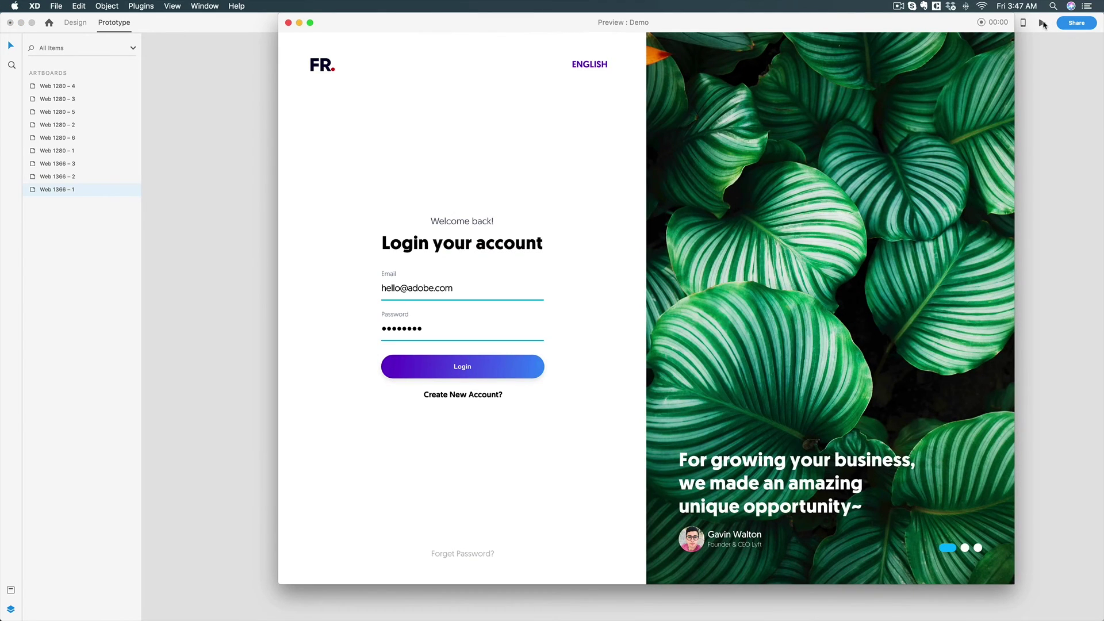